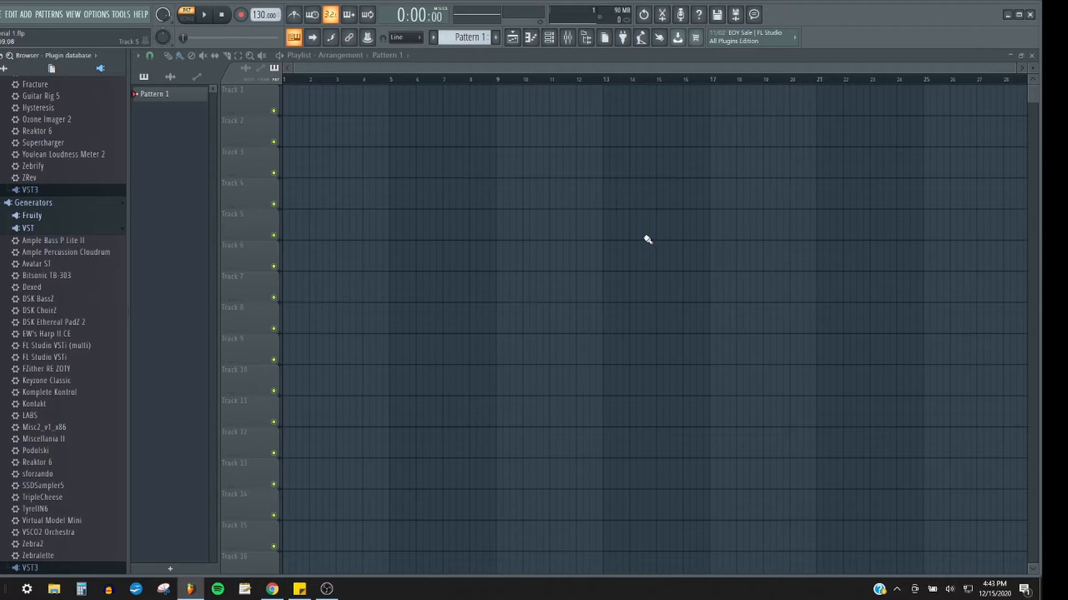
- Switch to Chrome, search Google for "fl studio", and view the official image-line.com FL Studio page before closing it
{"action": "left_click", "coordinate": [273, 589]}
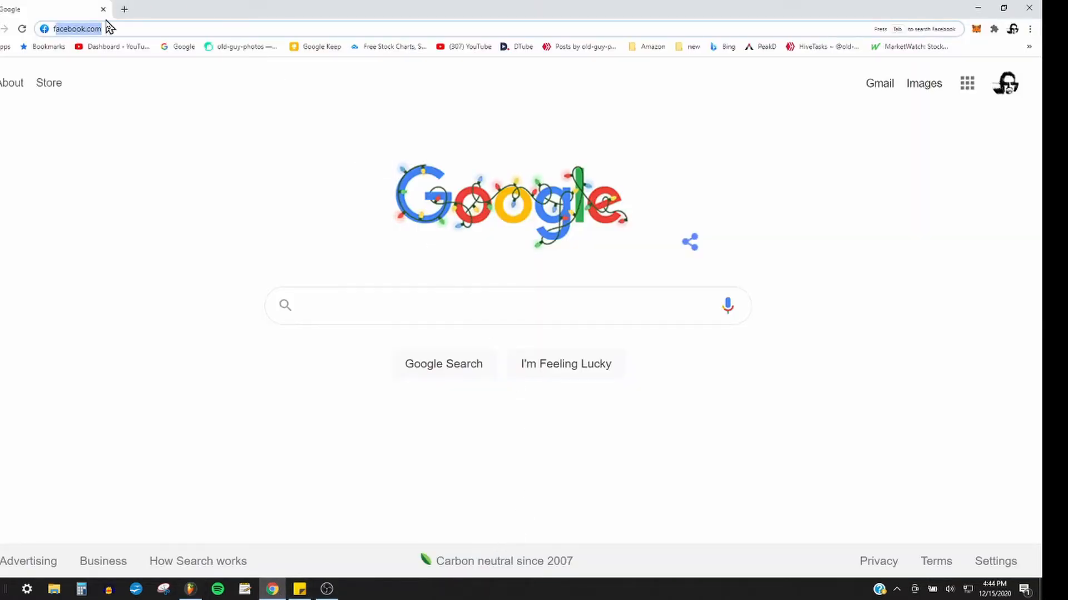
{"action": "type", "text": "fl studio"}
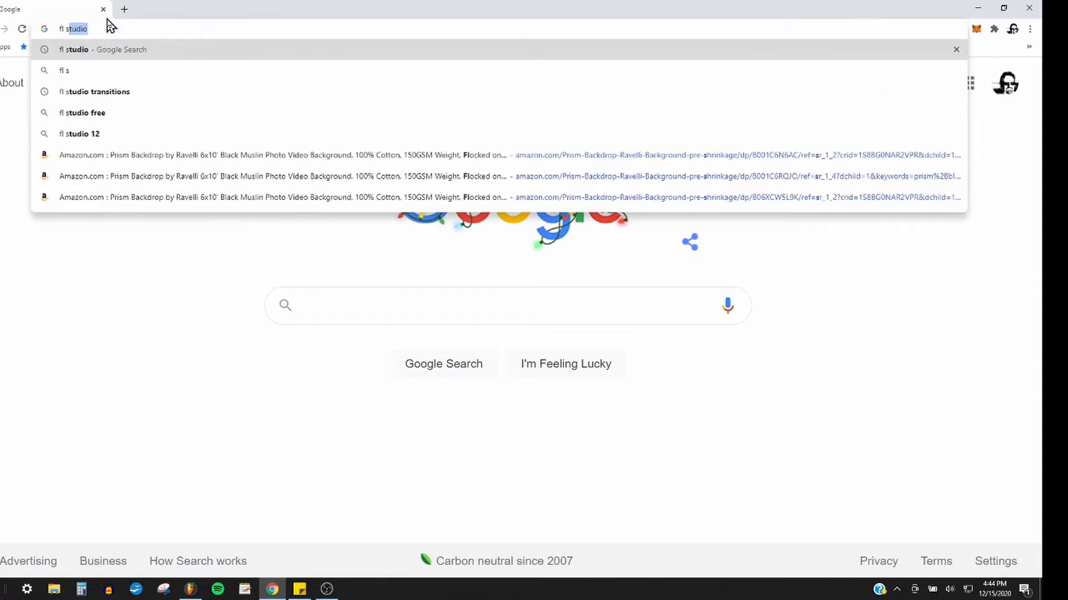
{"action": "key", "text": "Return"}
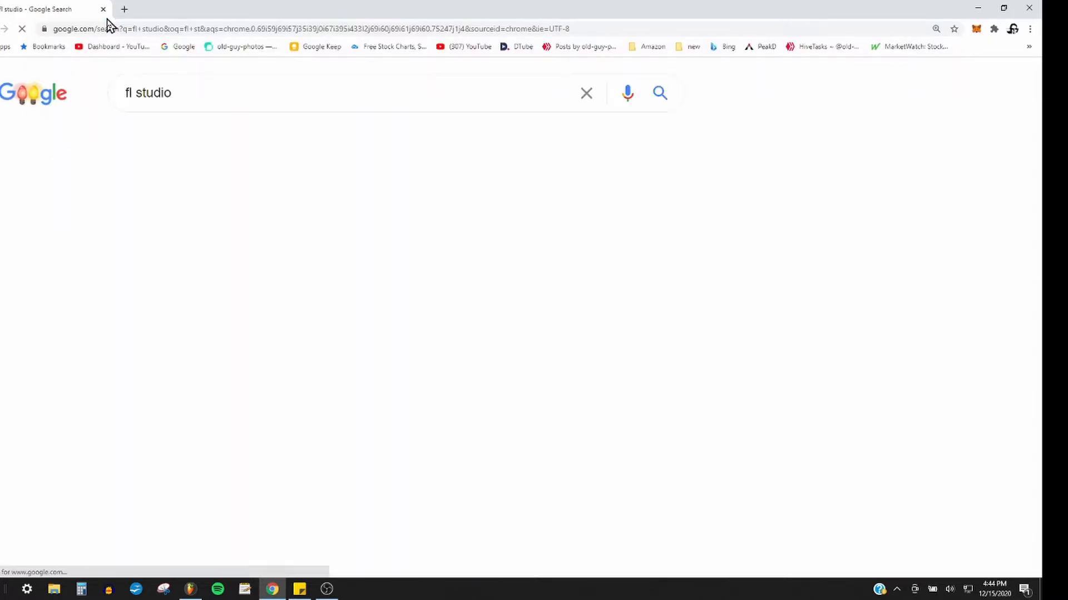
{"action": "scroll", "coordinate": [171, 161], "scroll_direction": "down", "scroll_amount": 7}
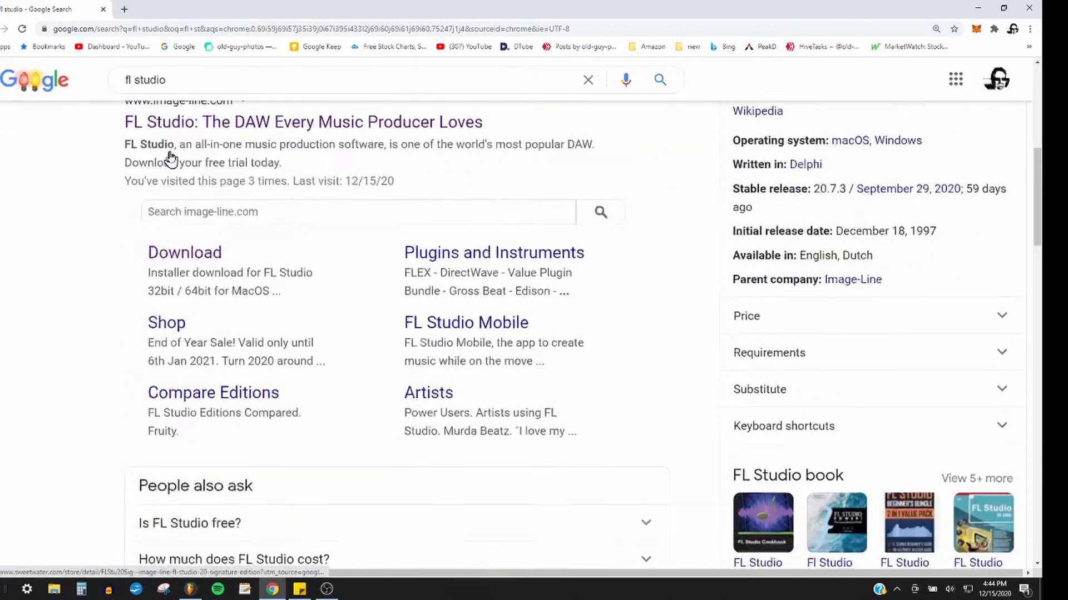
{"action": "scroll", "coordinate": [171, 150], "scroll_direction": "up", "scroll_amount": 3}
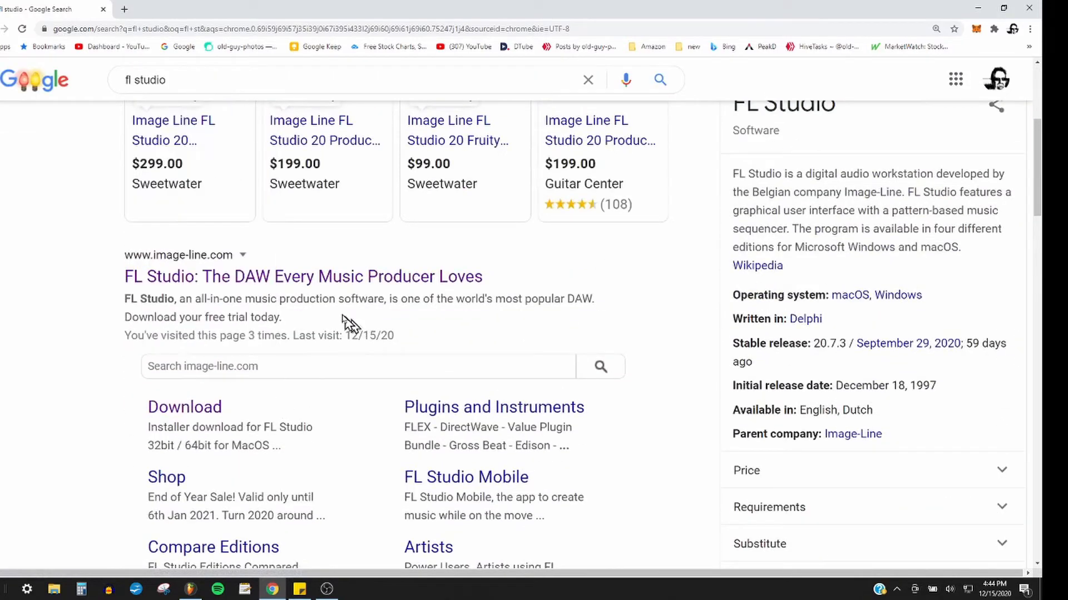
{"action": "left_click", "coordinate": [283, 287]}
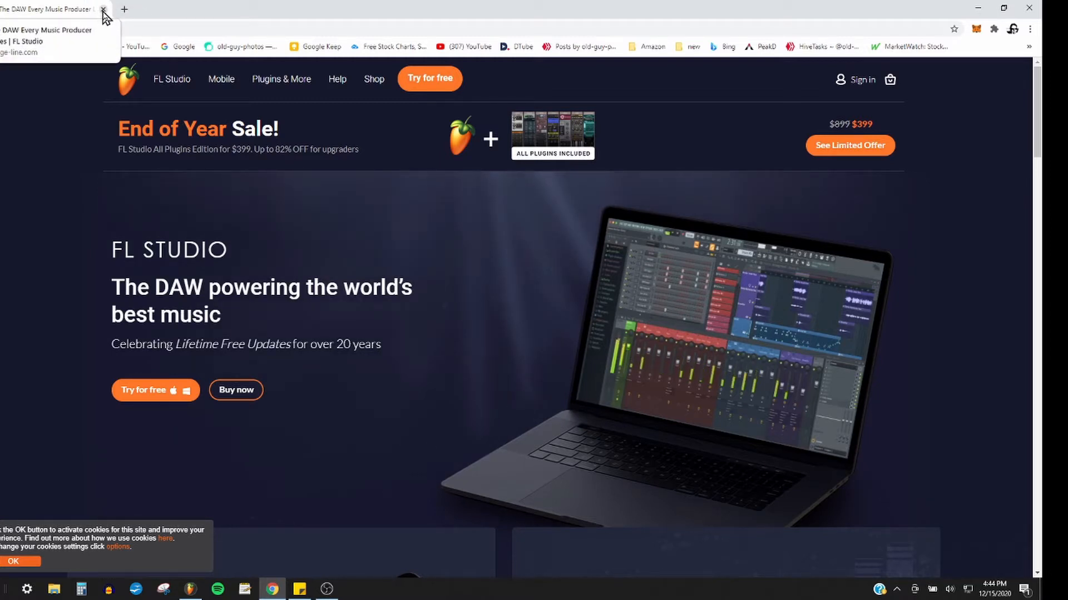
{"action": "left_click", "coordinate": [102, 10]}
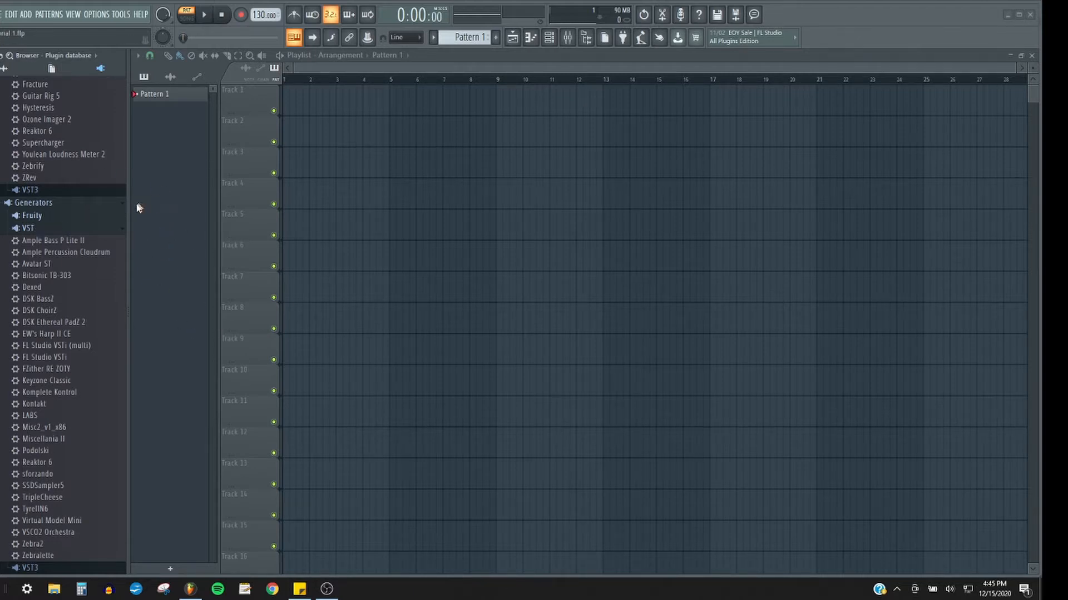
- Expand the Fruity generators in the plugin database and add FLEX to playlist track 4
{"action": "left_click", "coordinate": [39, 217]}
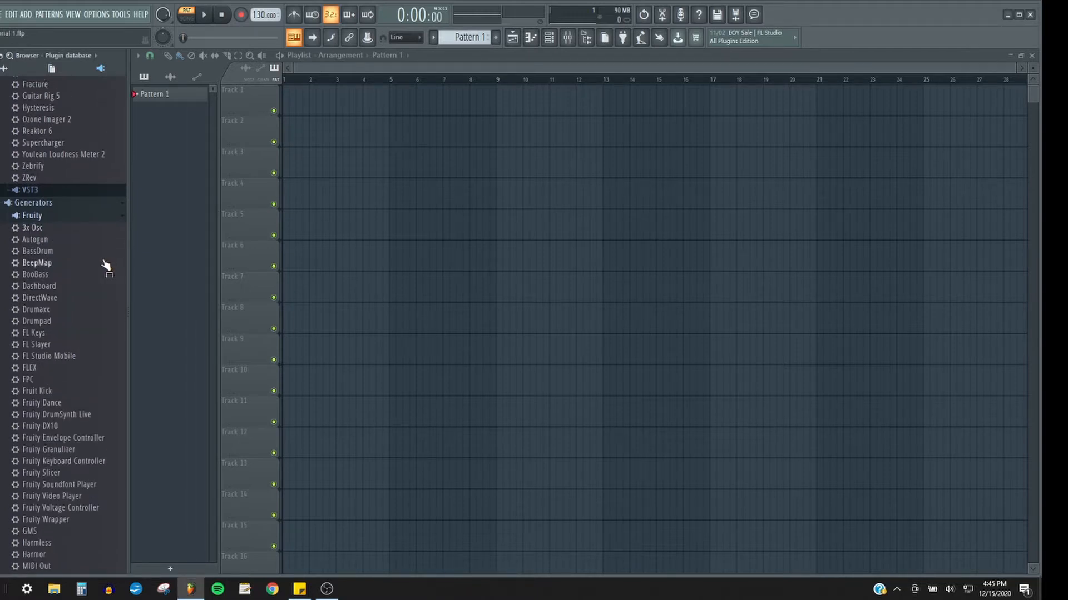
{"action": "scroll", "coordinate": [104, 265], "scroll_direction": "down", "scroll_amount": 3}
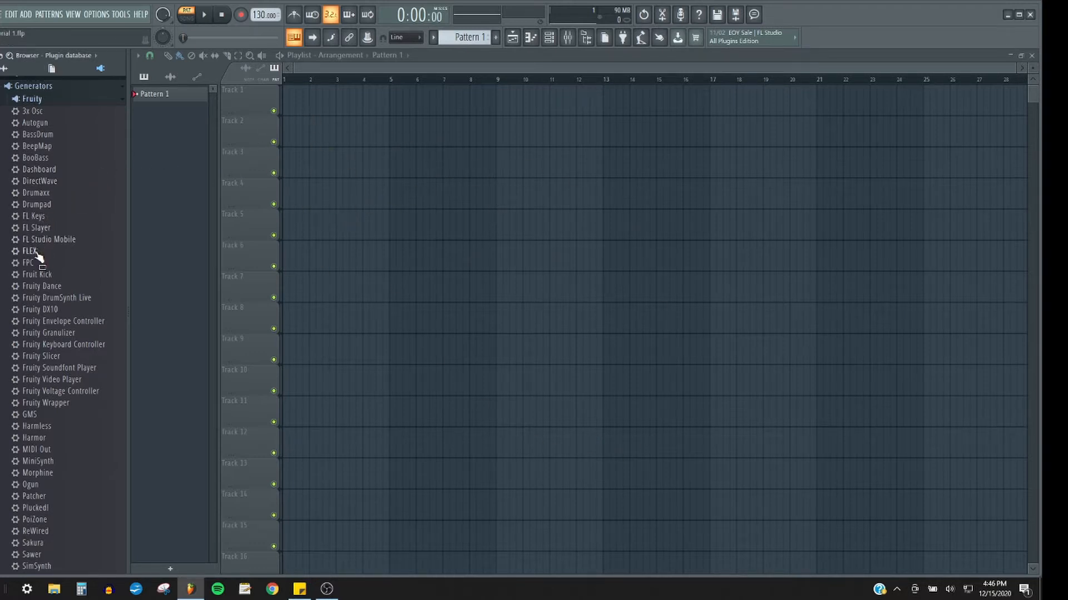
{"action": "scroll", "coordinate": [48, 199], "scroll_direction": "down", "scroll_amount": 8}
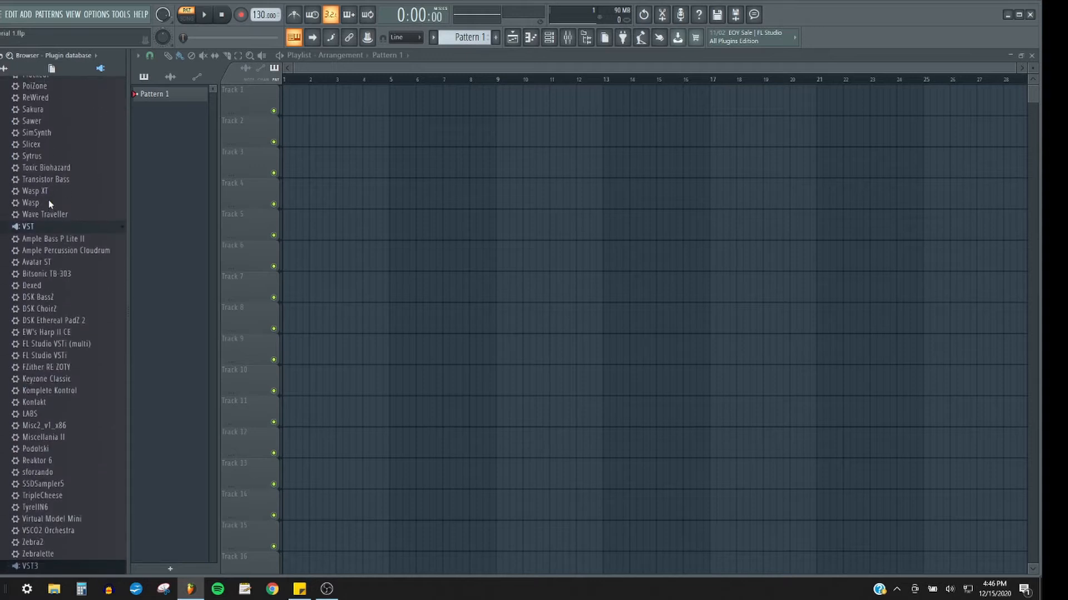
{"action": "scroll", "coordinate": [49, 199], "scroll_direction": "up", "scroll_amount": 12}
{"action": "scroll", "coordinate": [53, 209], "scroll_direction": "down", "scroll_amount": 8}
{"action": "scroll", "coordinate": [53, 209], "scroll_direction": "down", "scroll_amount": 3}
{"action": "scroll", "coordinate": [52, 209], "scroll_direction": "up", "scroll_amount": 10}
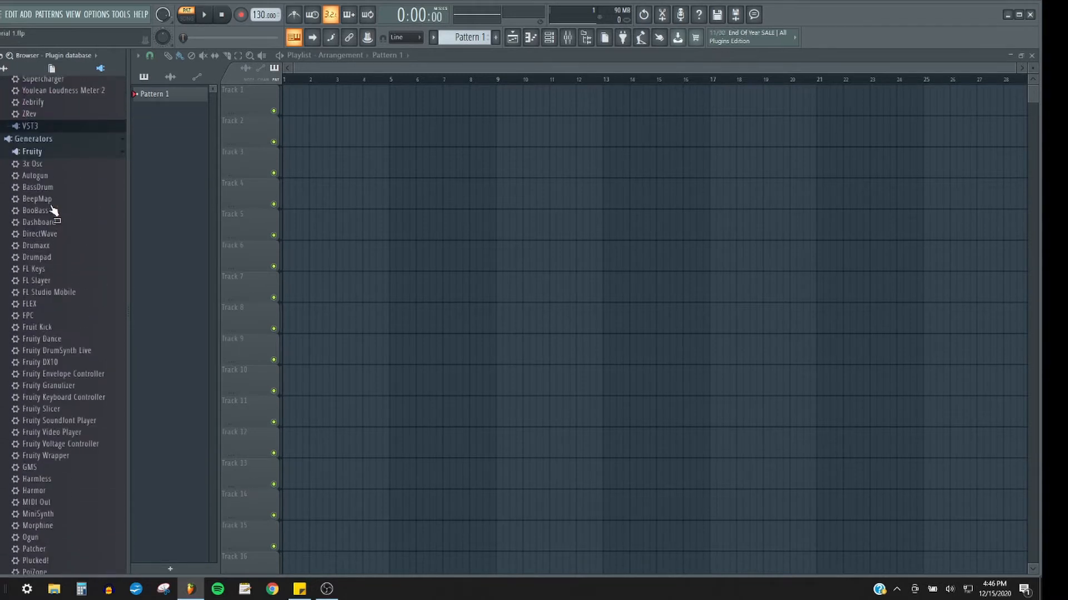
{"action": "scroll", "coordinate": [60, 301], "scroll_direction": "down", "scroll_amount": 5}
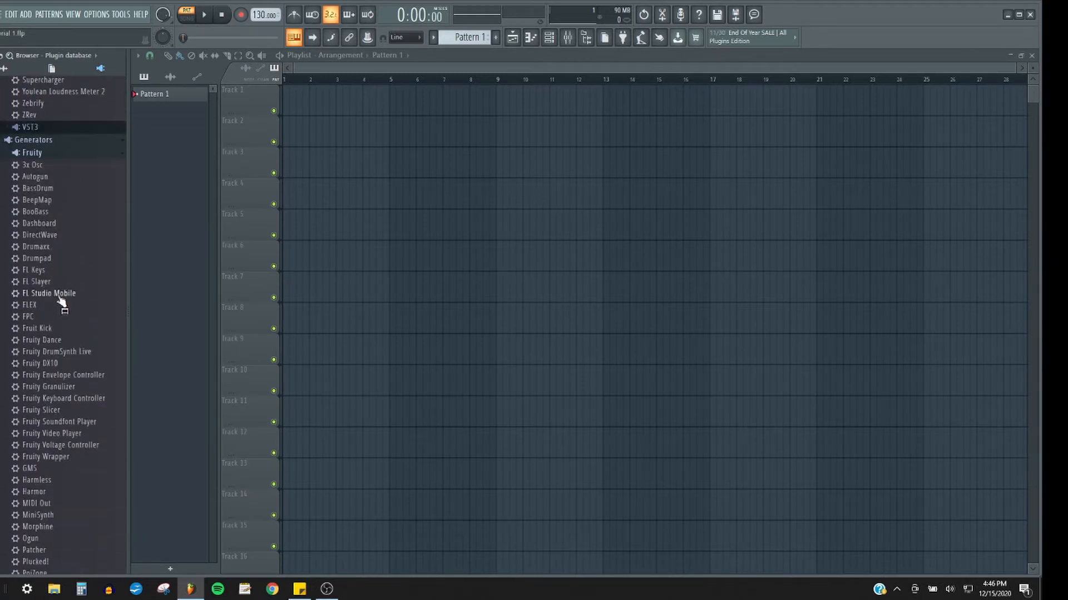
{"action": "left_click_drag", "start_coordinate": [30, 308], "coordinate": [245, 187]}
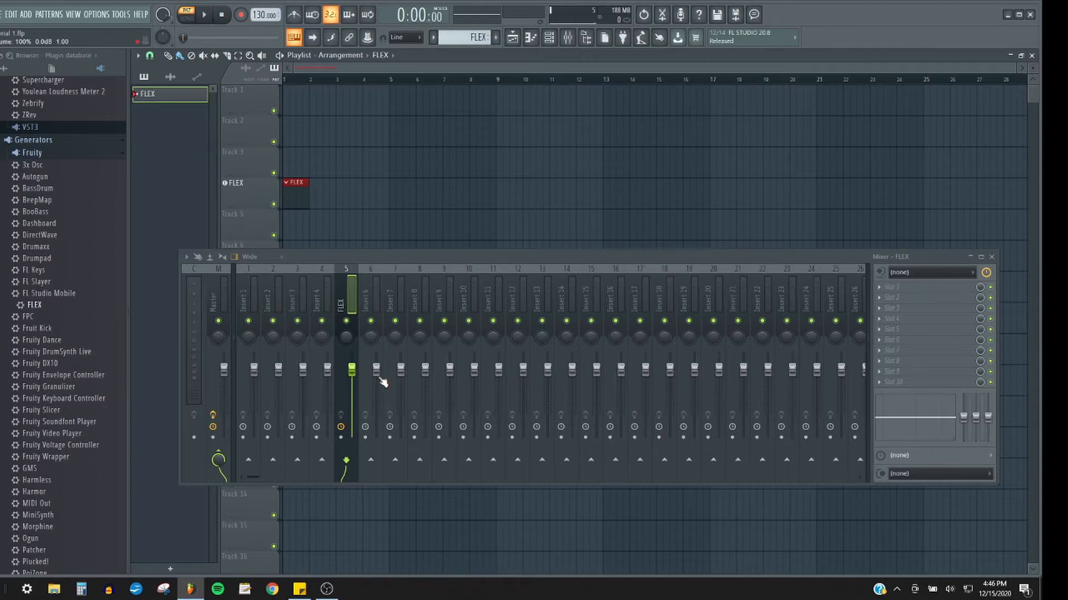
- Lower the volume of the FLEX mixer track slightly and close the mixer
{"action": "left_click_drag", "start_coordinate": [352, 369], "coordinate": [352, 378]}
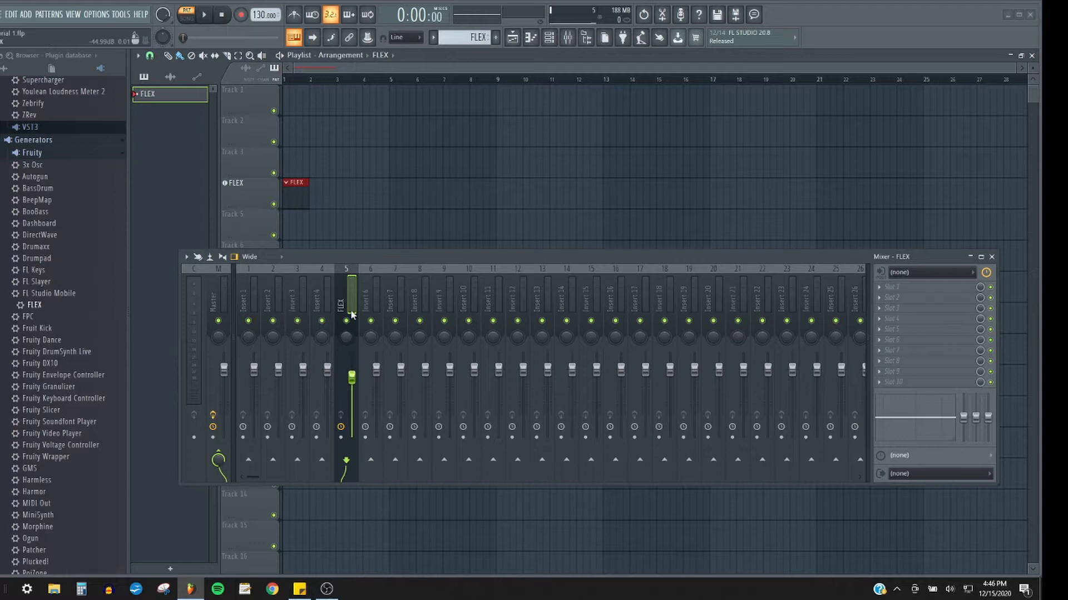
{"action": "left_click", "coordinate": [991, 257]}
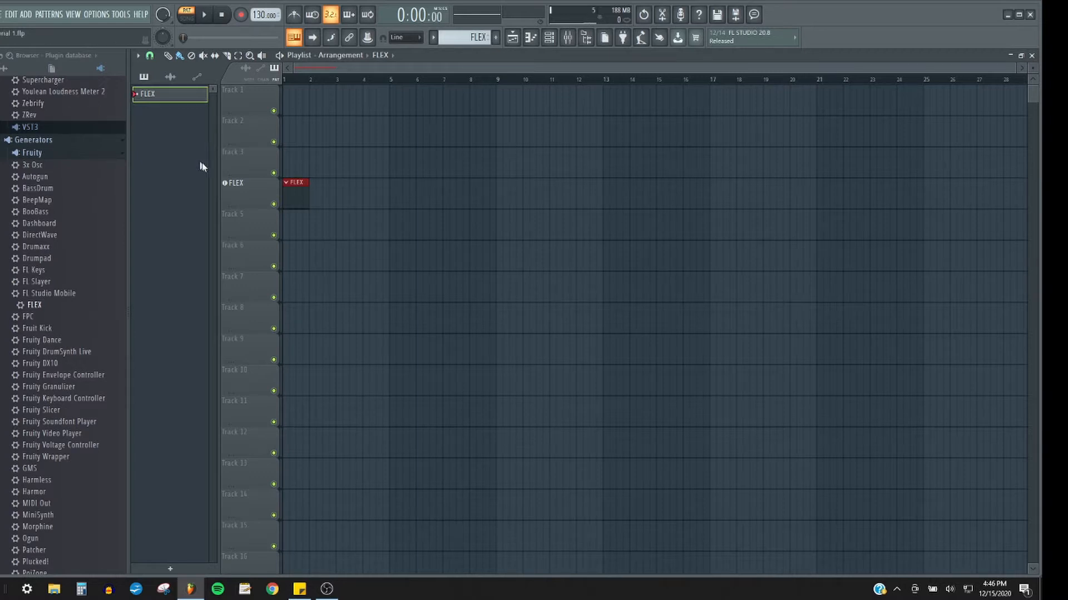
- Open the FLEX instrument and look over its free packs, including Essential Pianos and Histibe Electronica
{"action": "left_click", "coordinate": [241, 188]}
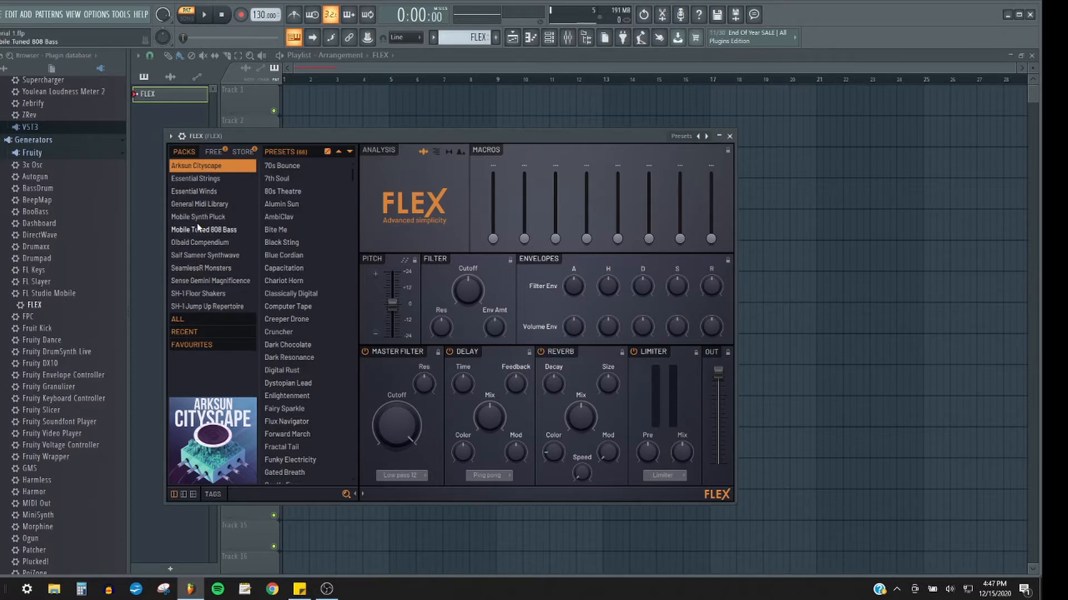
{"action": "left_click", "coordinate": [219, 154]}
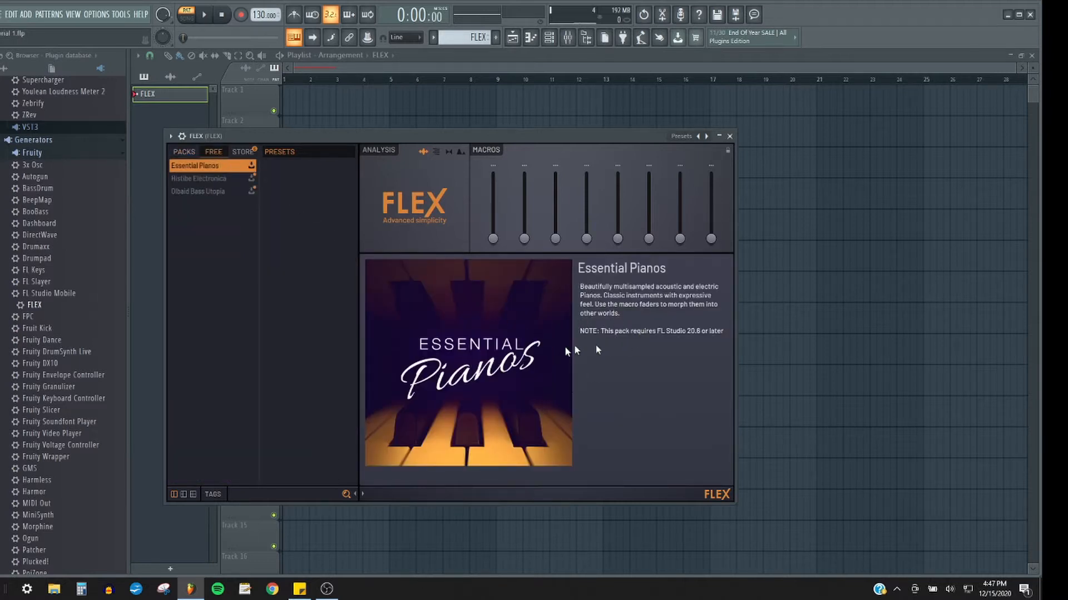
{"action": "left_click", "coordinate": [192, 178]}
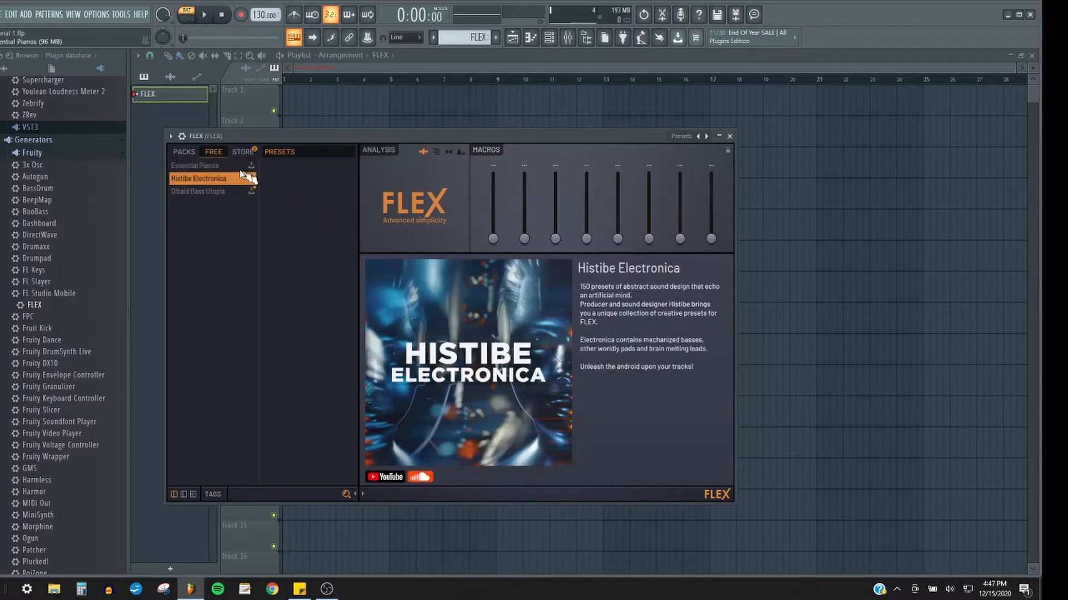
{"action": "left_click", "coordinate": [185, 153]}
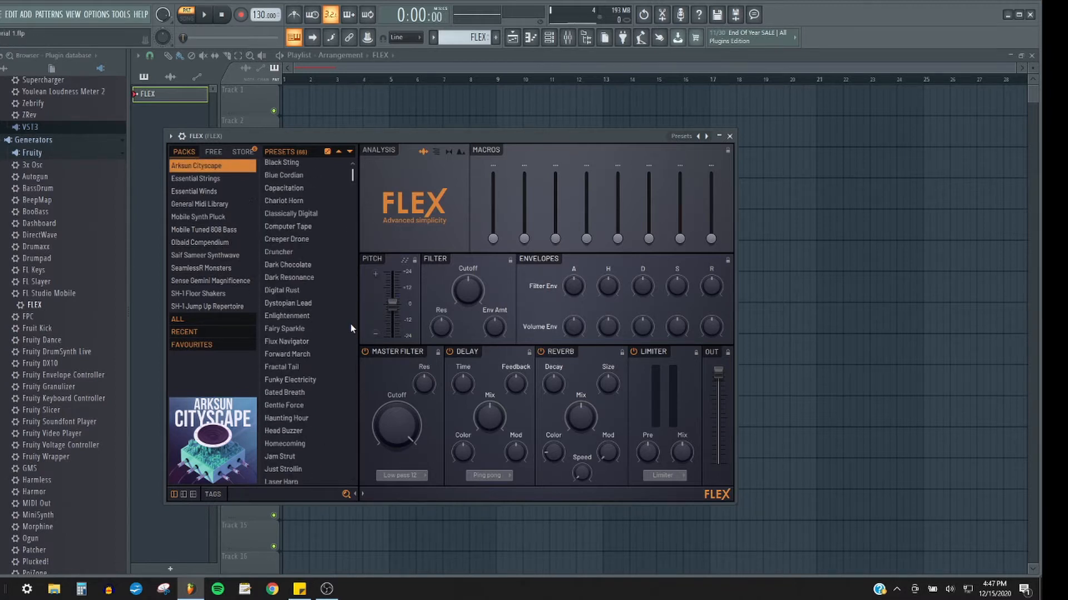
- List the presets of all FLEX packs and load the DX7 Sax preset
{"action": "left_click", "coordinate": [222, 320]}
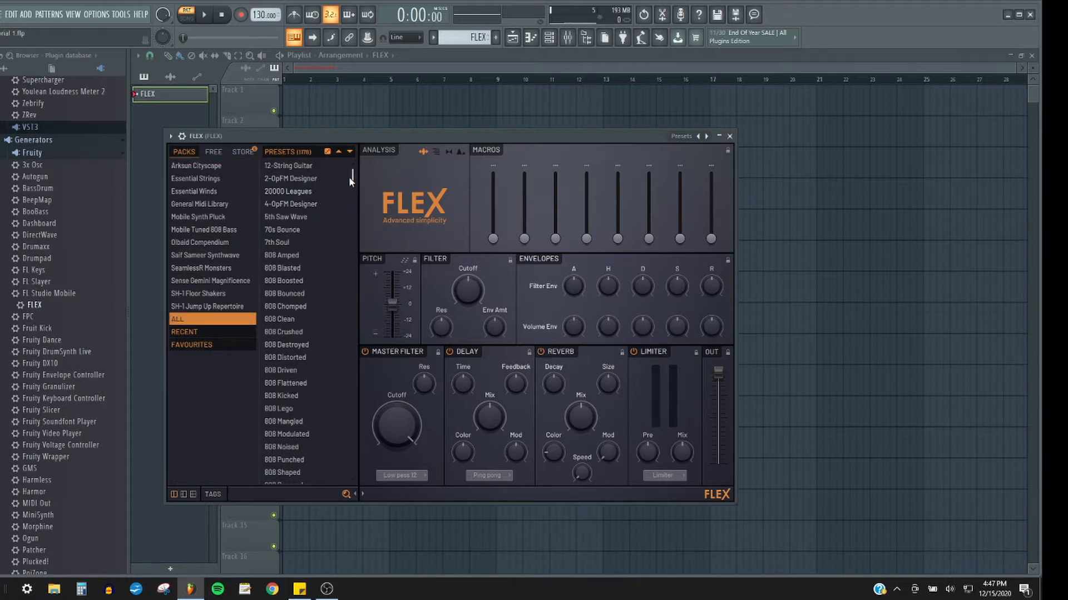
{"action": "left_click_drag", "start_coordinate": [354, 178], "coordinate": [360, 216]}
{"action": "scroll", "coordinate": [329, 309], "scroll_direction": "down", "scroll_amount": 10}
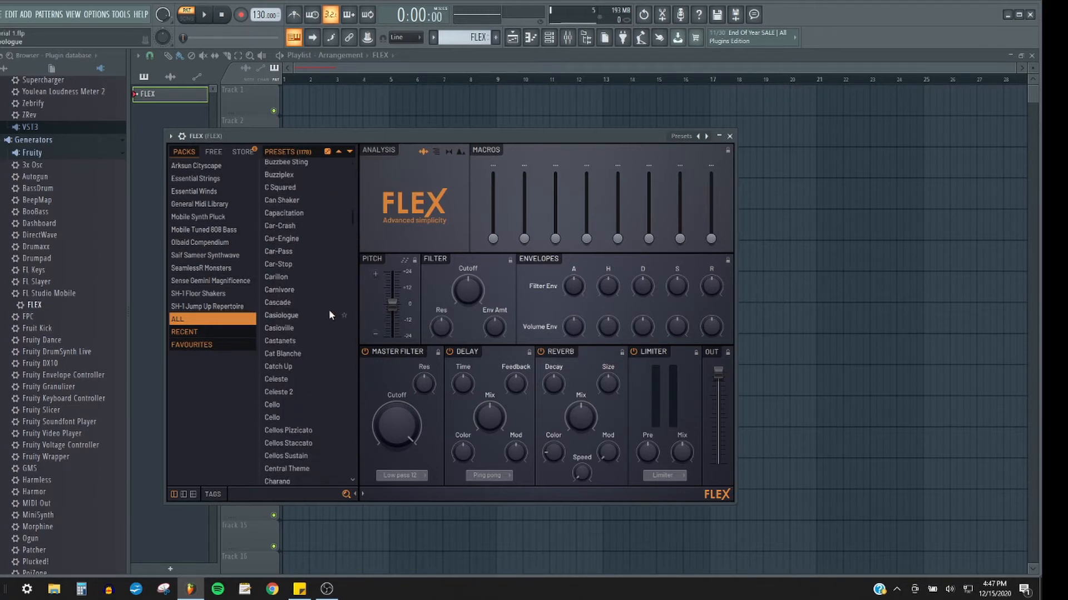
{"action": "scroll", "coordinate": [328, 315], "scroll_direction": "down", "scroll_amount": 10}
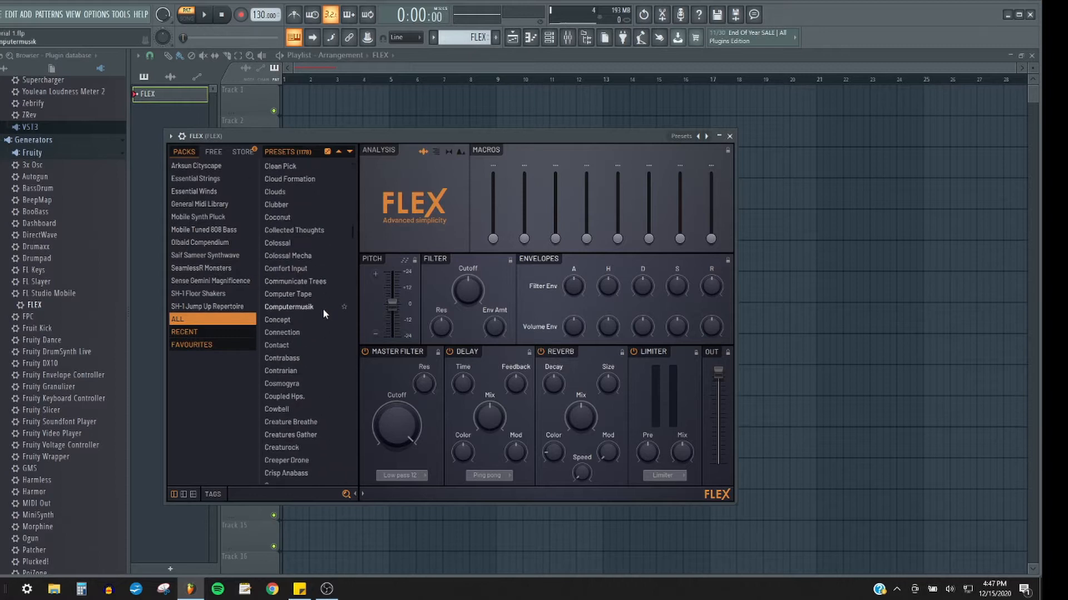
{"action": "scroll", "coordinate": [323, 309], "scroll_direction": "down", "scroll_amount": 10}
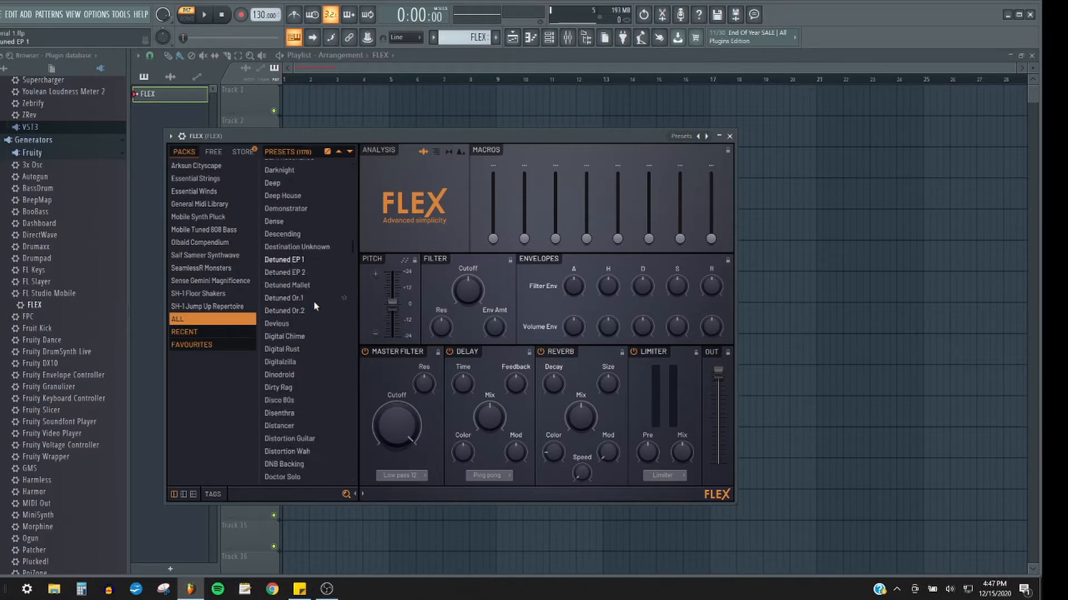
{"action": "scroll", "coordinate": [310, 300], "scroll_direction": "down", "scroll_amount": 10}
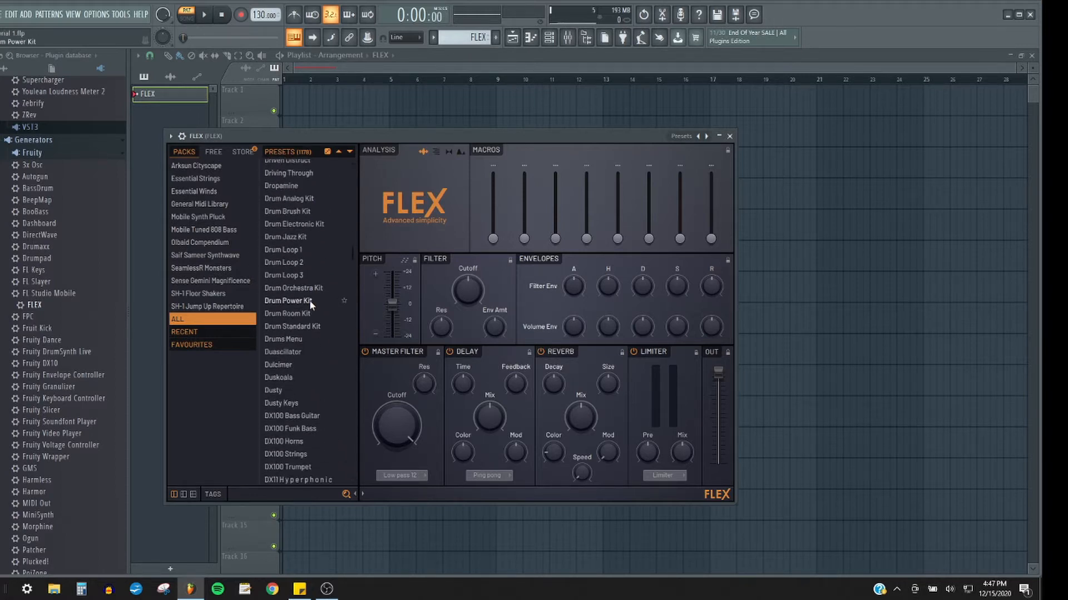
{"action": "scroll", "coordinate": [308, 299], "scroll_direction": "down", "scroll_amount": 10}
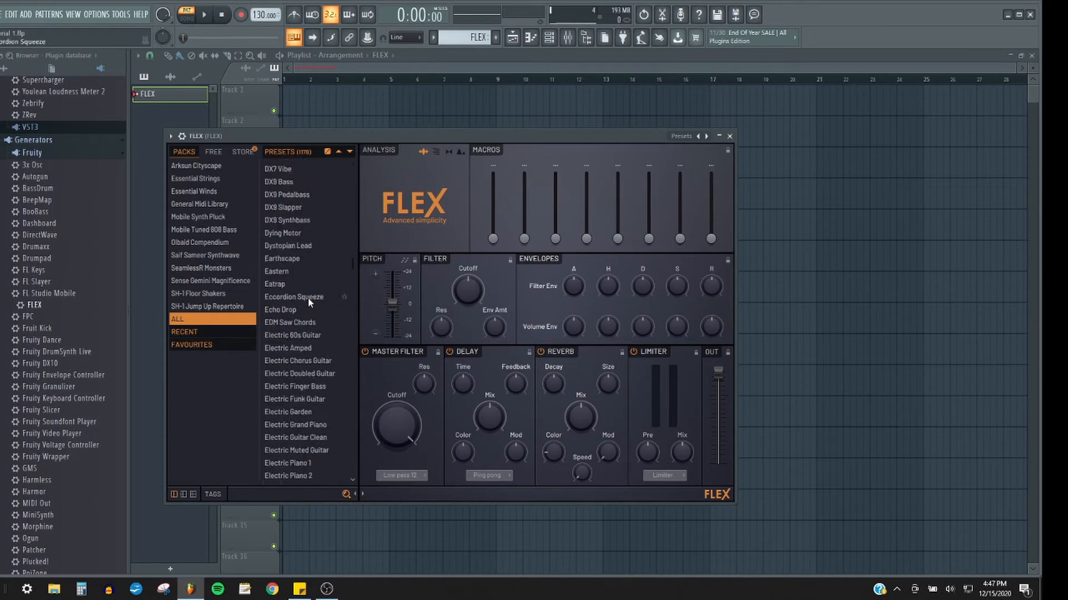
{"action": "scroll", "coordinate": [309, 303], "scroll_direction": "down", "scroll_amount": 10}
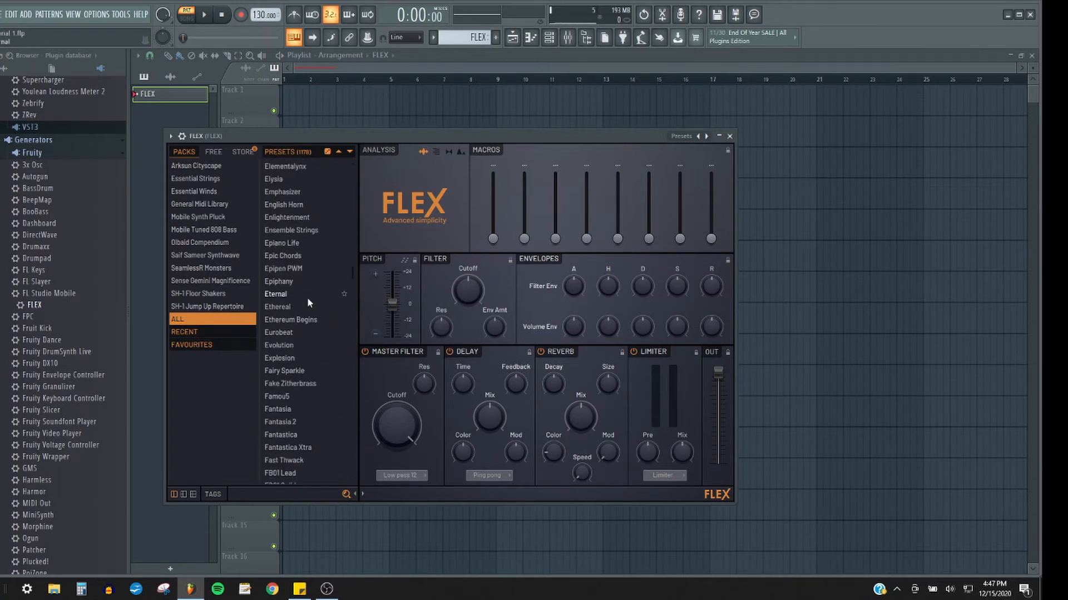
{"action": "scroll", "coordinate": [308, 300], "scroll_direction": "up", "scroll_amount": 20}
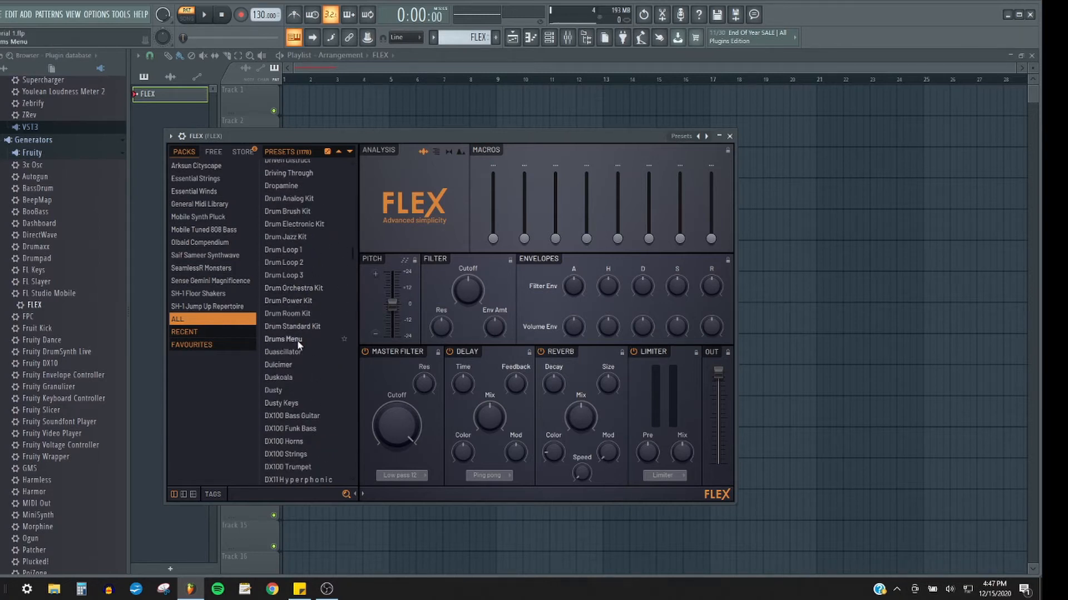
{"action": "scroll", "coordinate": [299, 345], "scroll_direction": "down", "scroll_amount": 5}
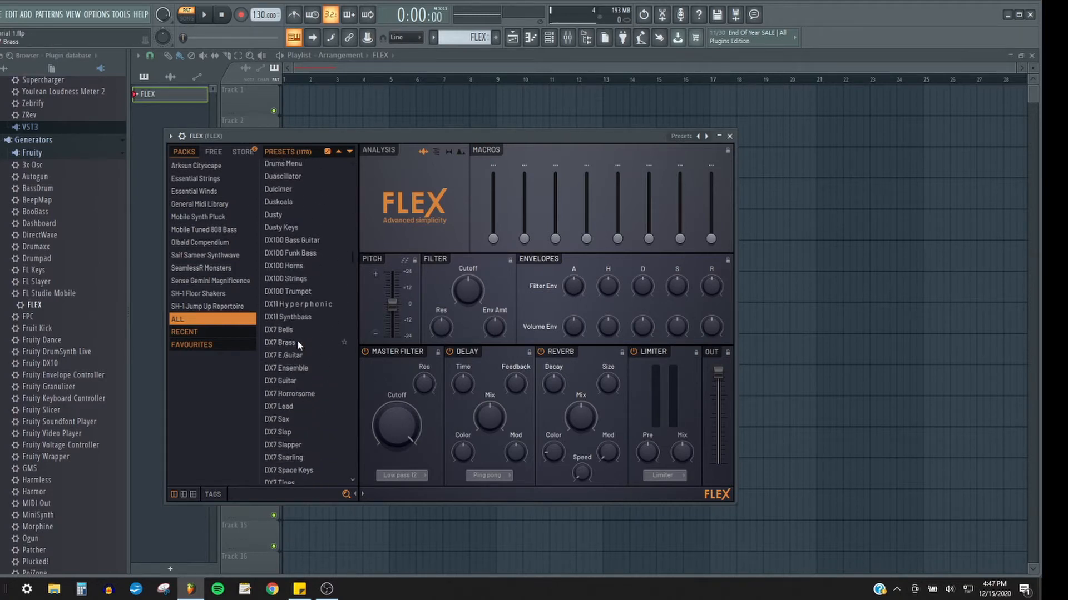
{"action": "scroll", "coordinate": [297, 339], "scroll_direction": "down", "scroll_amount": 3}
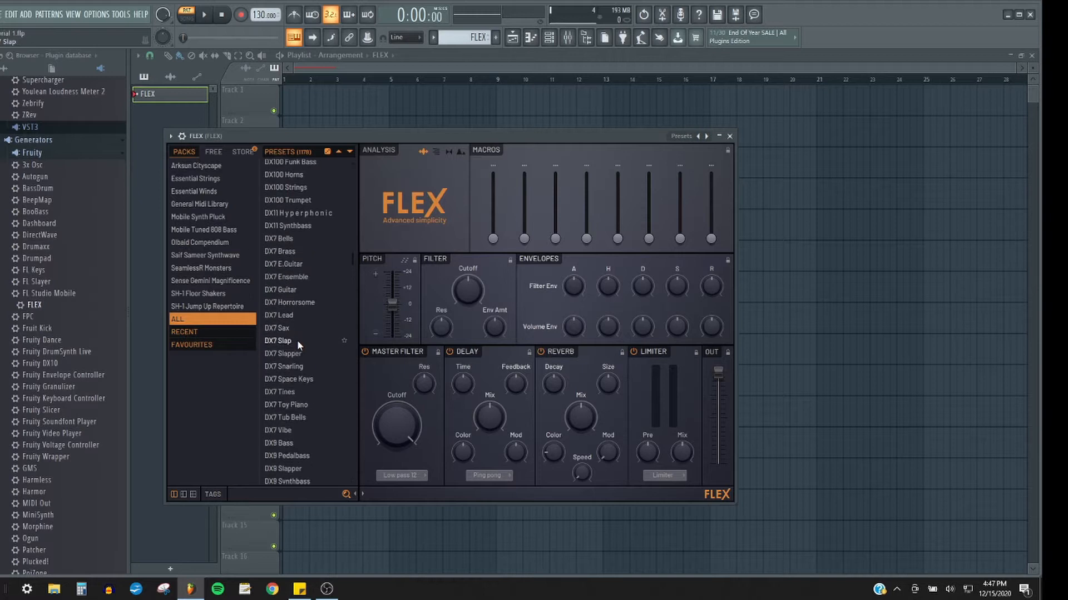
{"action": "scroll", "coordinate": [297, 345], "scroll_direction": "down", "scroll_amount": 3}
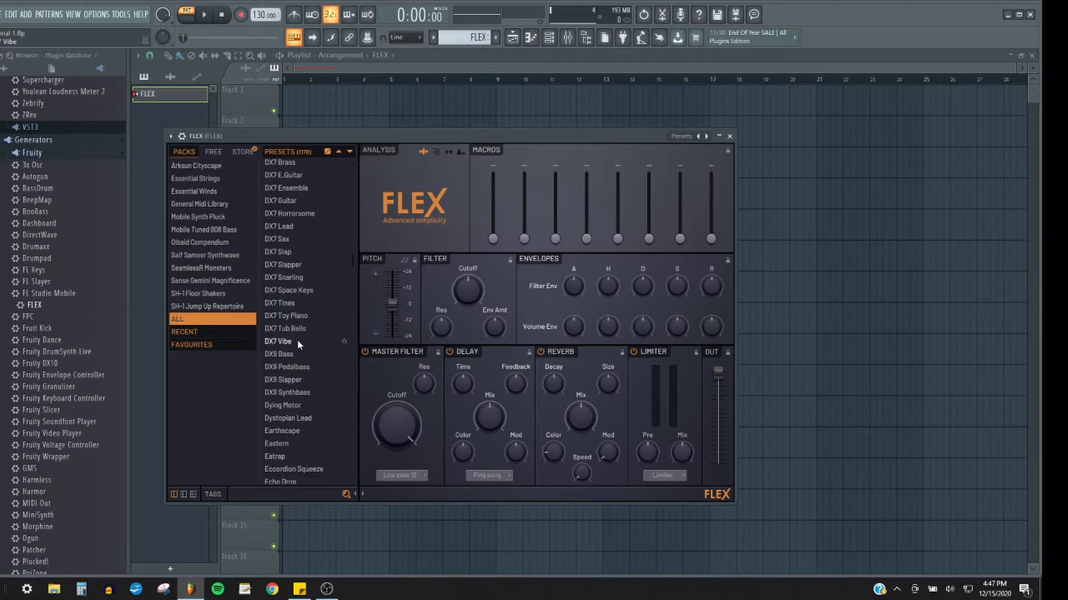
{"action": "left_click", "coordinate": [284, 239]}
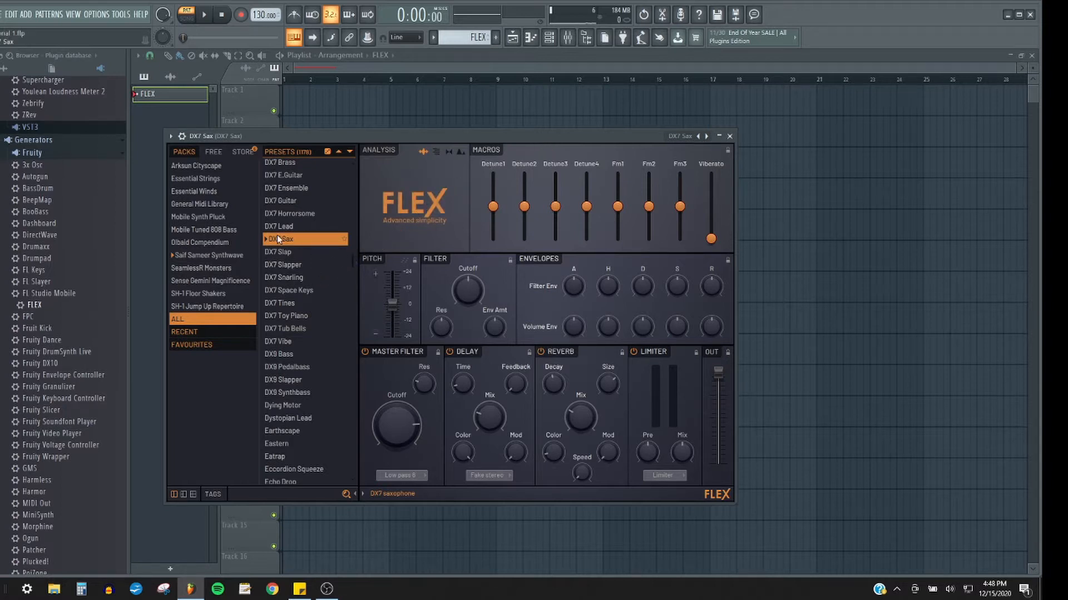
- Load the Electric Chorus Guitar preset in FLEX and play a couple of notes to audition it
{"action": "scroll", "coordinate": [329, 255], "scroll_direction": "down", "scroll_amount": 5}
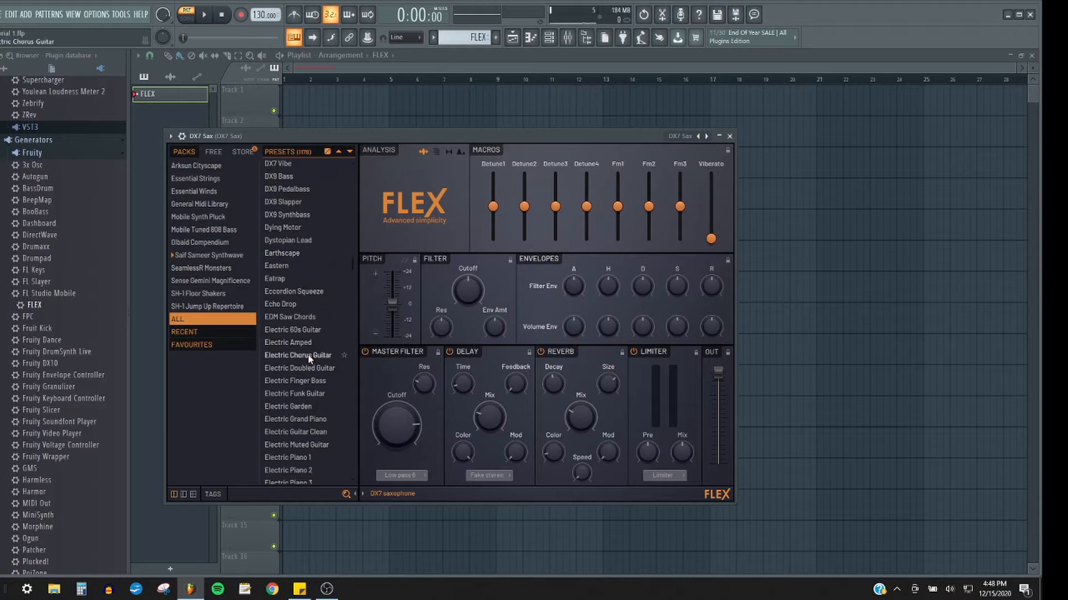
{"action": "left_click", "coordinate": [310, 355]}
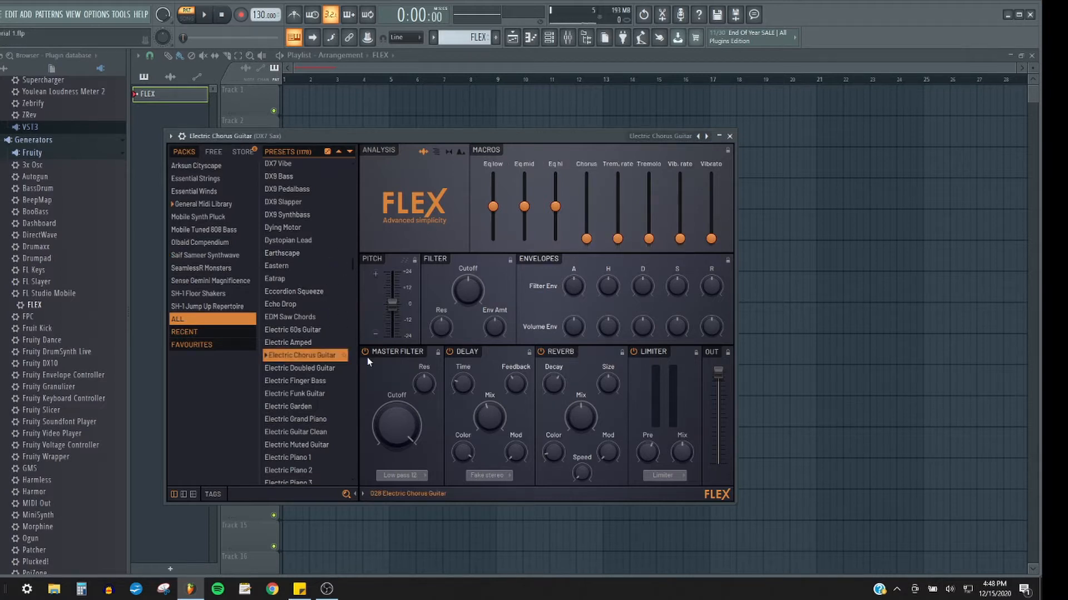
{"action": "key", "text": "g"}
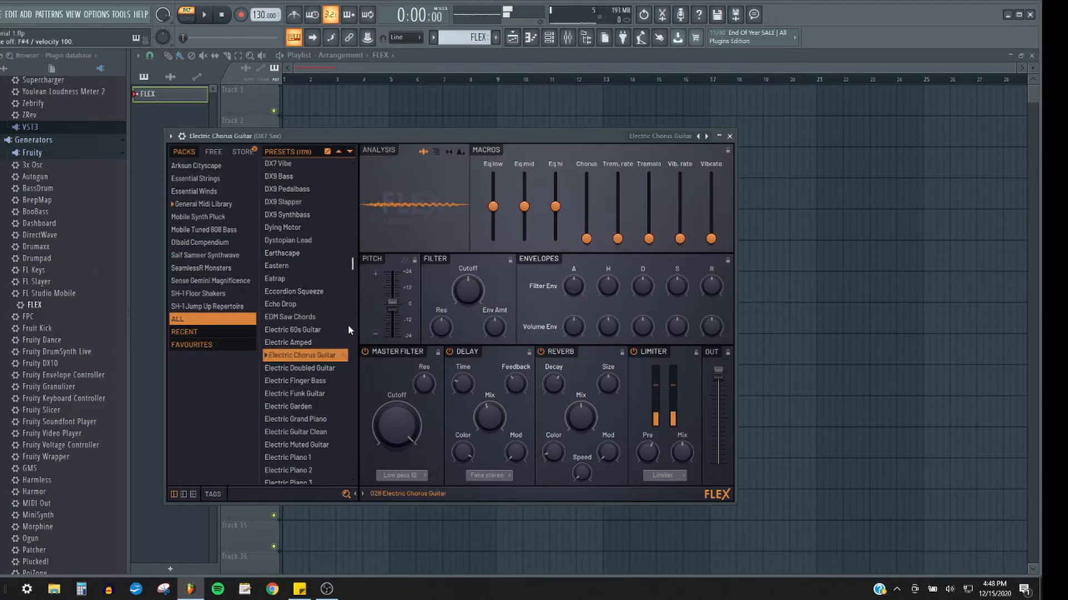
{"action": "key", "text": "j"}
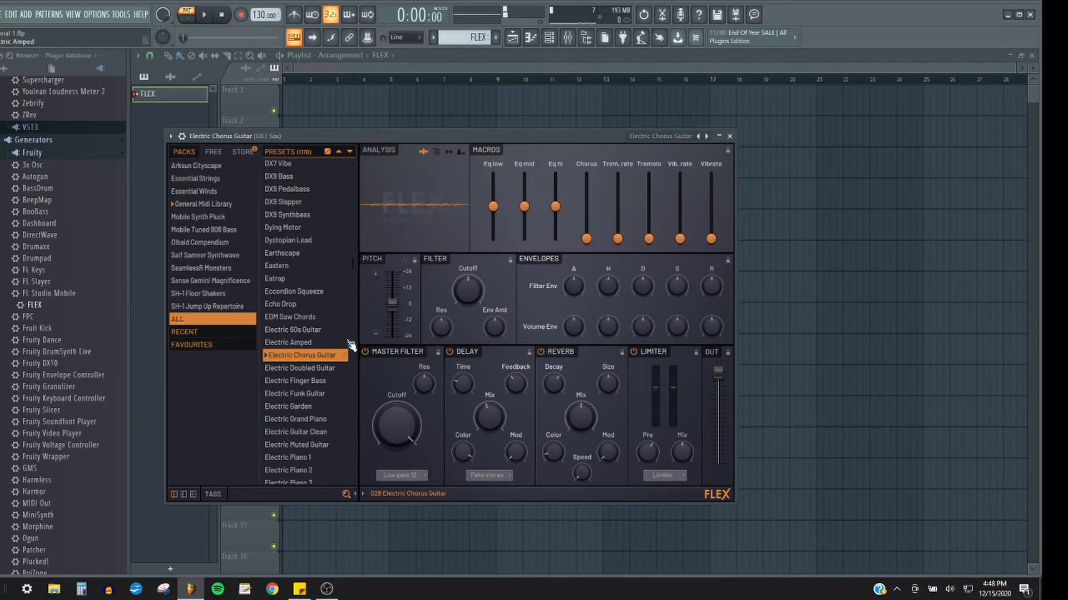
- Load the Electriphize preset in FLEX and close the instrument
{"action": "scroll", "coordinate": [327, 394], "scroll_direction": "down", "scroll_amount": 7}
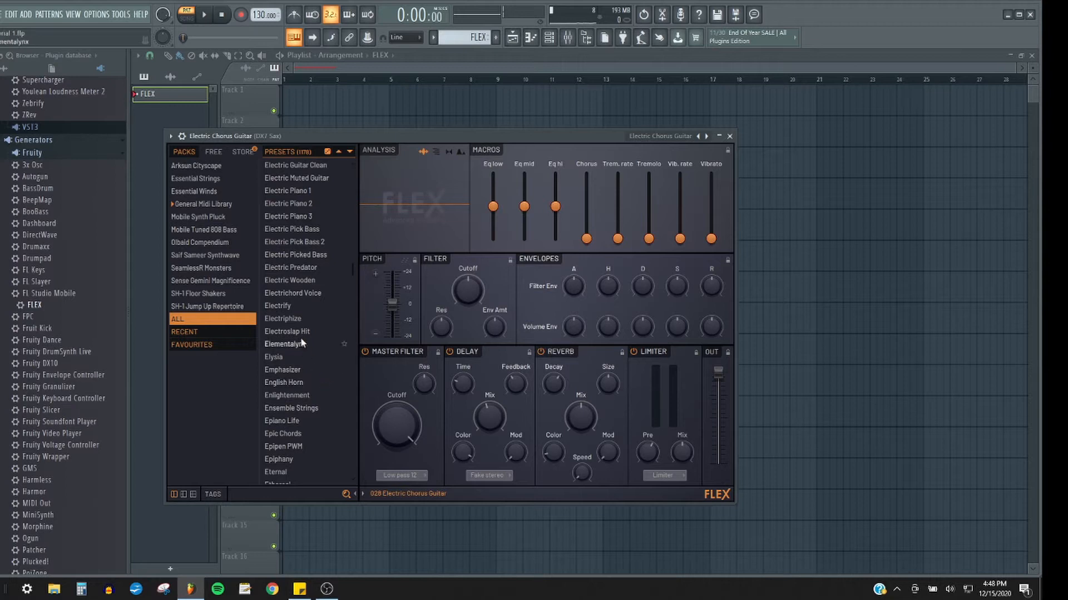
{"action": "left_click", "coordinate": [298, 322]}
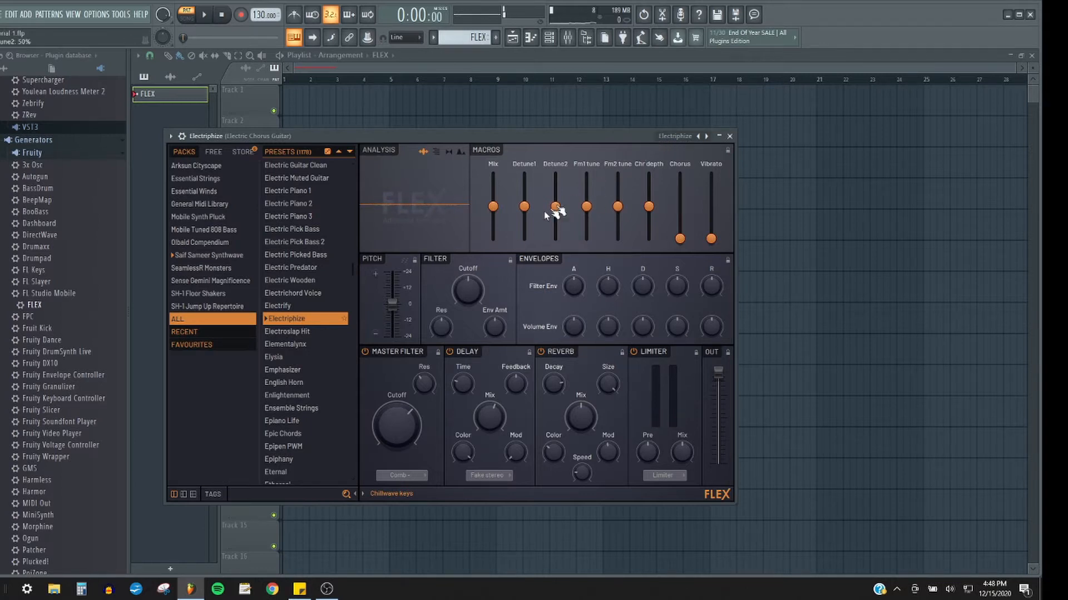
{"action": "left_click", "coordinate": [730, 136]}
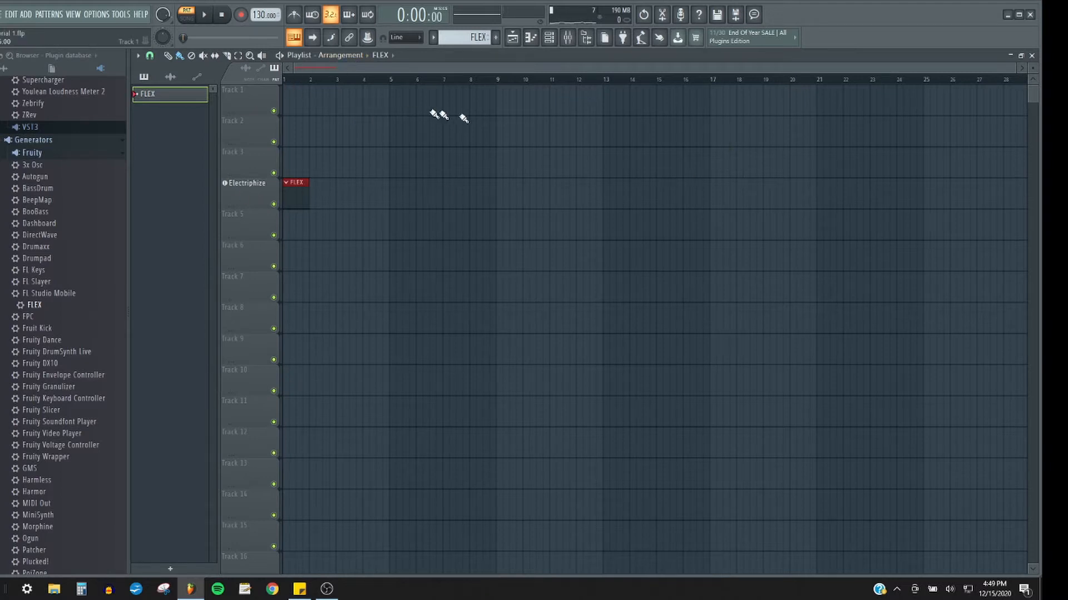
- Try the FLEX clip at bar 6 of its playlist track and return it to bar 1
{"action": "left_click_drag", "start_coordinate": [296, 193], "coordinate": [436, 207]}
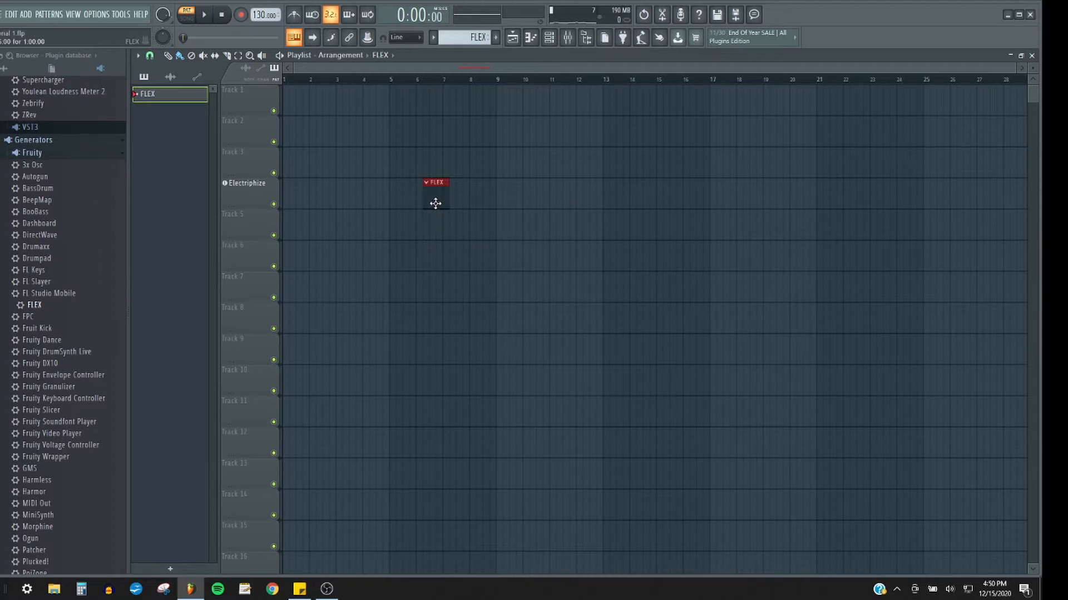
{"action": "left_click_drag", "start_coordinate": [437, 195], "coordinate": [297, 196]}
- Open the FLEX clip in the piano roll and add a C5 note at the start of bar 1
{"action": "double_click", "coordinate": [295, 197]}
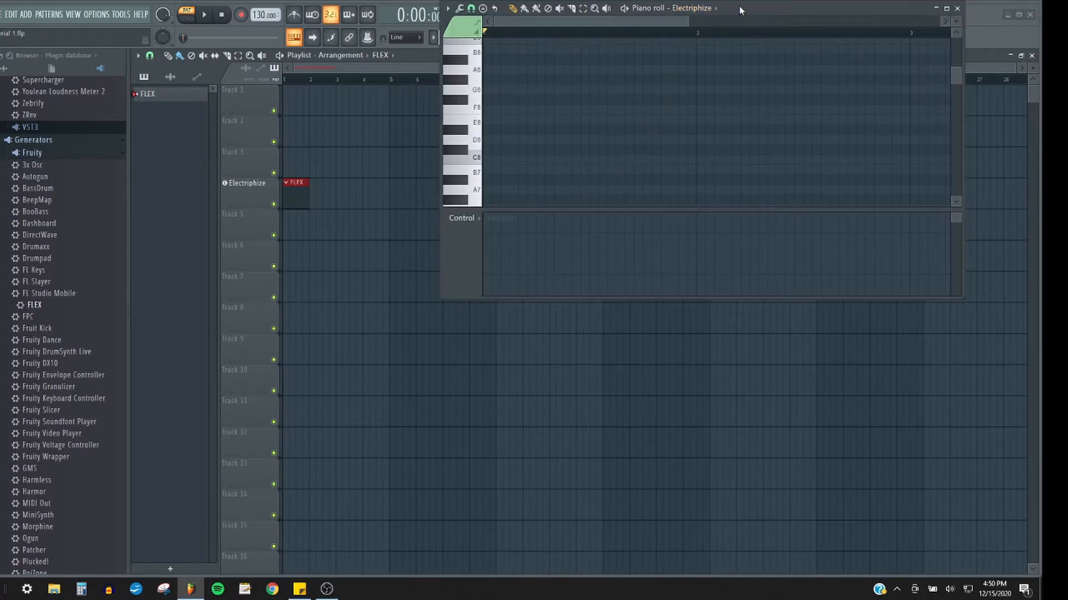
{"action": "left_click_drag", "start_coordinate": [739, 10], "coordinate": [594, 207]}
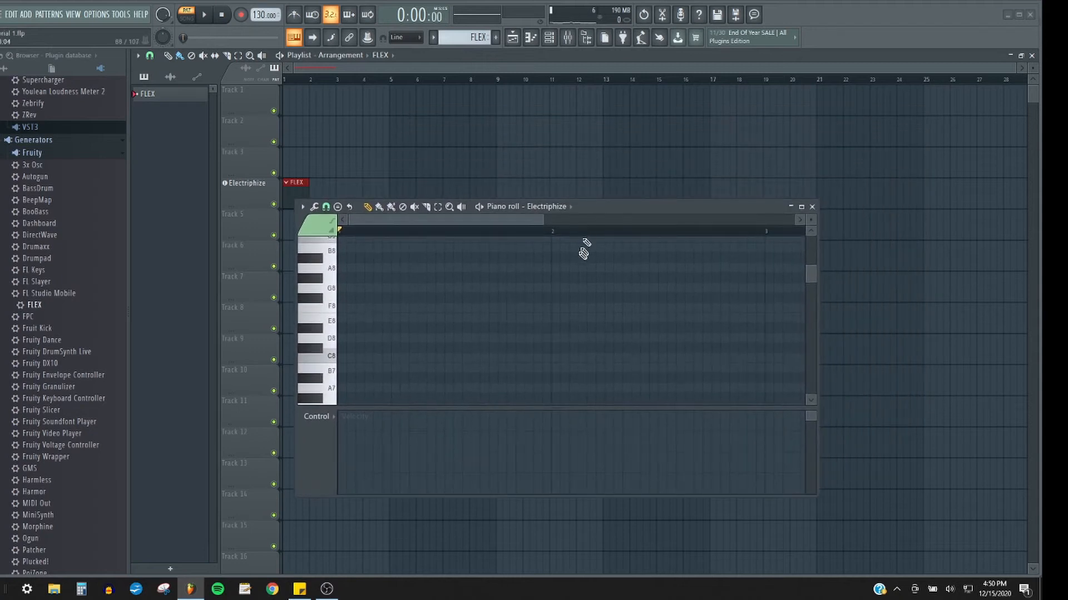
{"action": "scroll", "coordinate": [545, 317], "scroll_direction": "down", "scroll_amount": 5}
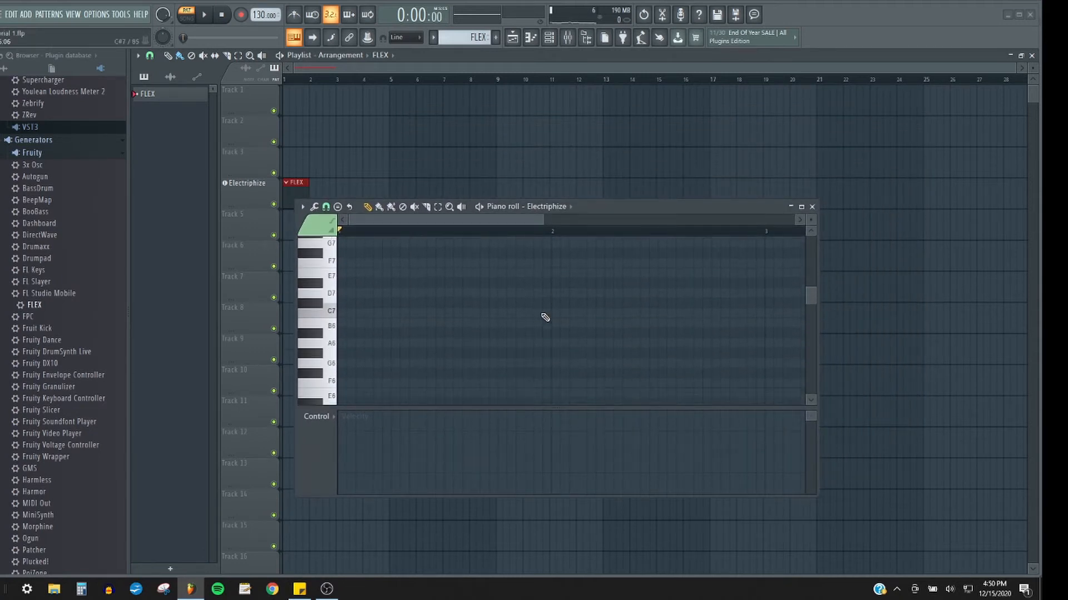
{"action": "scroll", "coordinate": [545, 318], "scroll_direction": "down", "scroll_amount": 4}
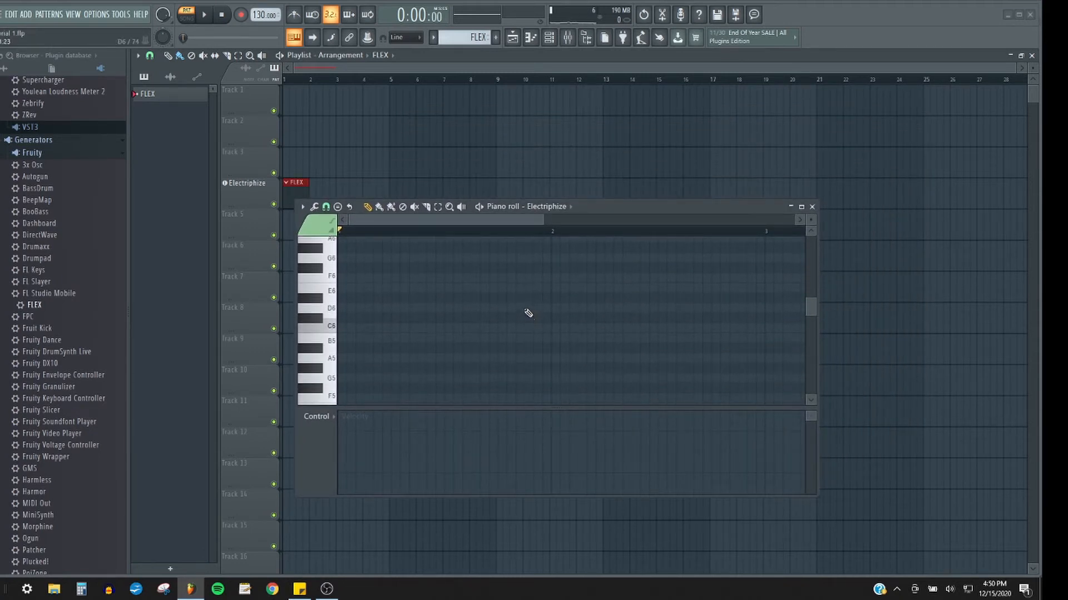
{"action": "scroll", "coordinate": [528, 313], "scroll_direction": "down", "scroll_amount": 3}
{"action": "scroll", "coordinate": [528, 313], "scroll_direction": "down", "scroll_amount": 3}
{"action": "left_click", "coordinate": [343, 329]}
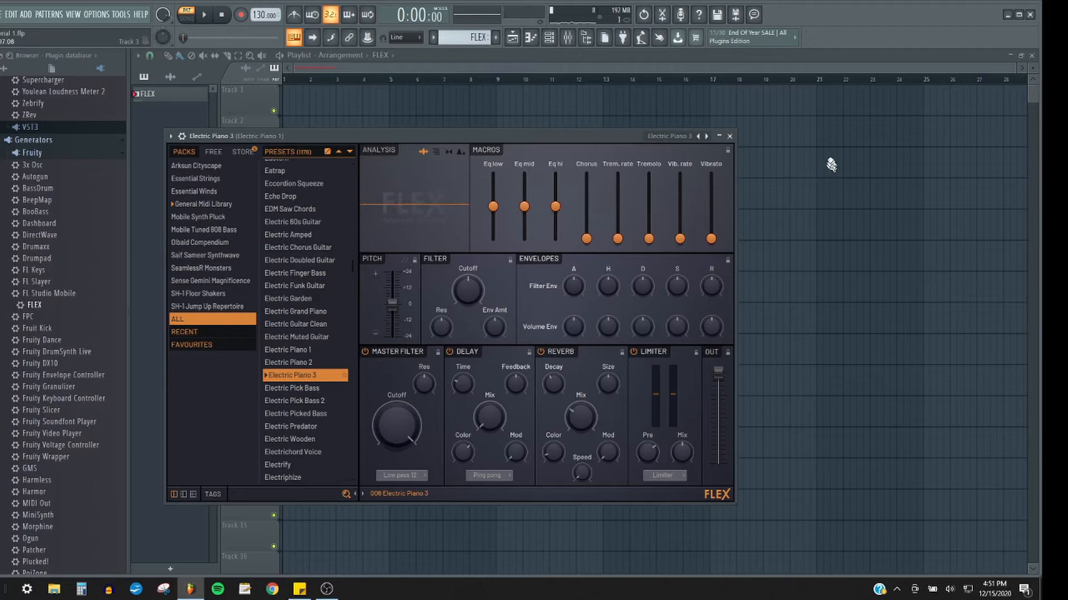
- Return from the FLEX instrument to the FLEX clip's piano roll and play the pattern
{"action": "left_click", "coordinate": [730, 135]}
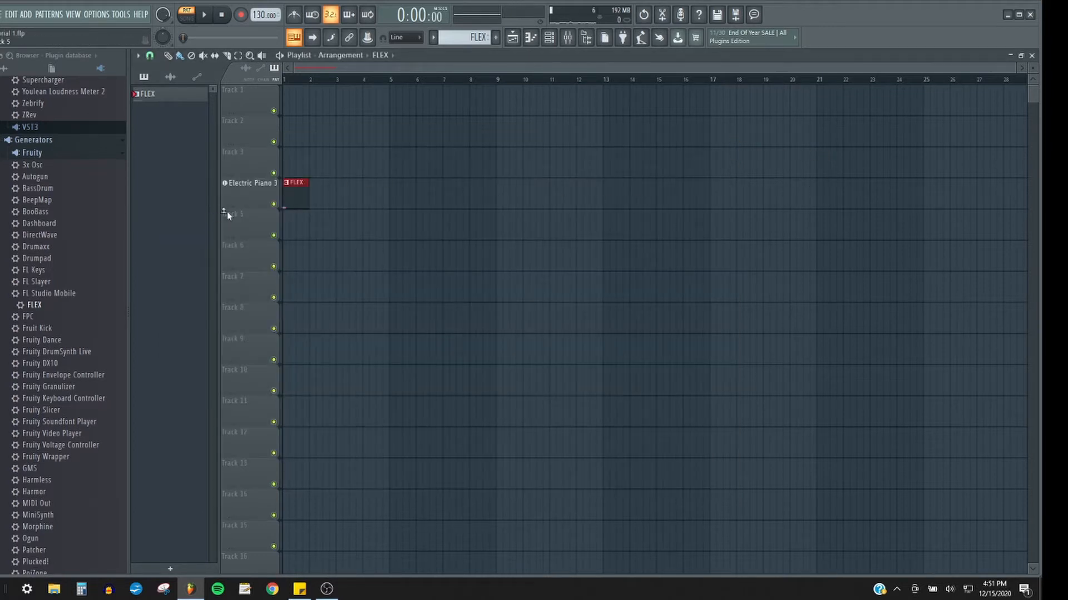
{"action": "double_click", "coordinate": [293, 192]}
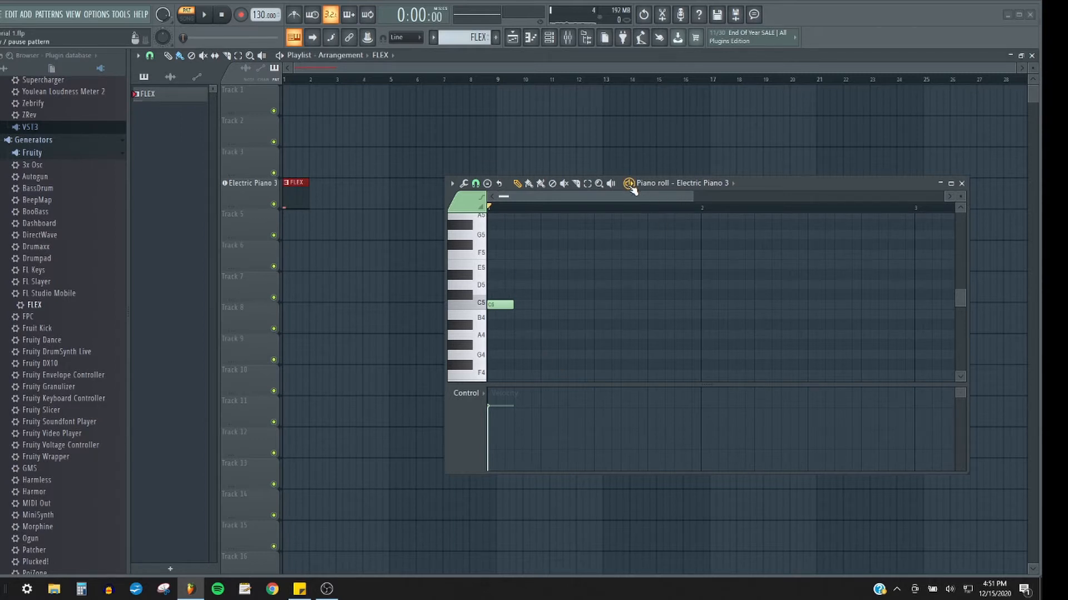
{"action": "key", "text": "space"}
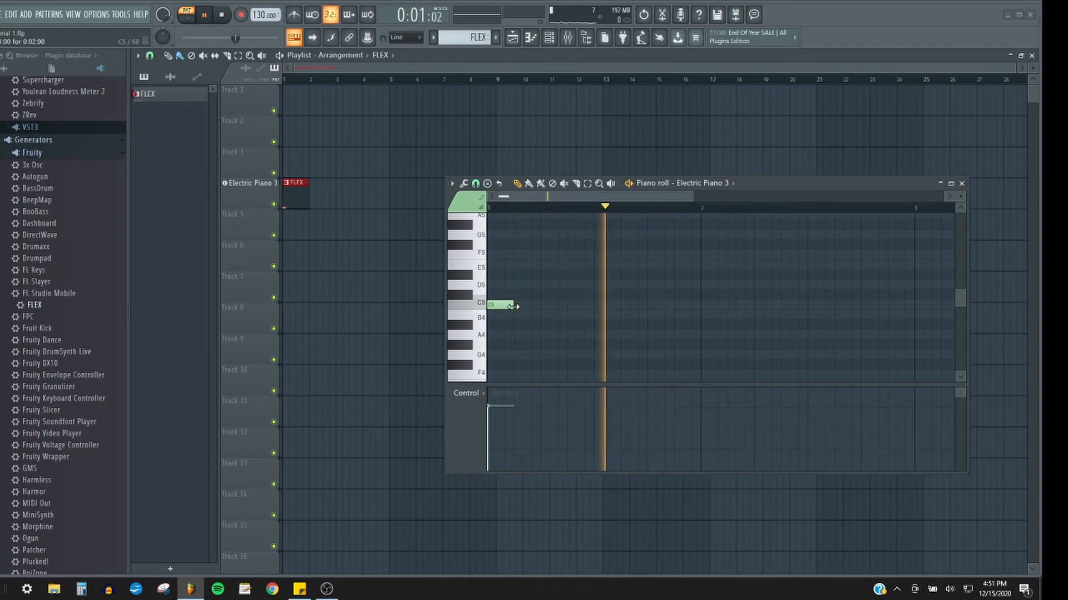
- Shorten the first C5 note to a brief hit and add matching C5 notes on beats 2 and 3
{"action": "left_click_drag", "start_coordinate": [513, 307], "coordinate": [593, 309]}
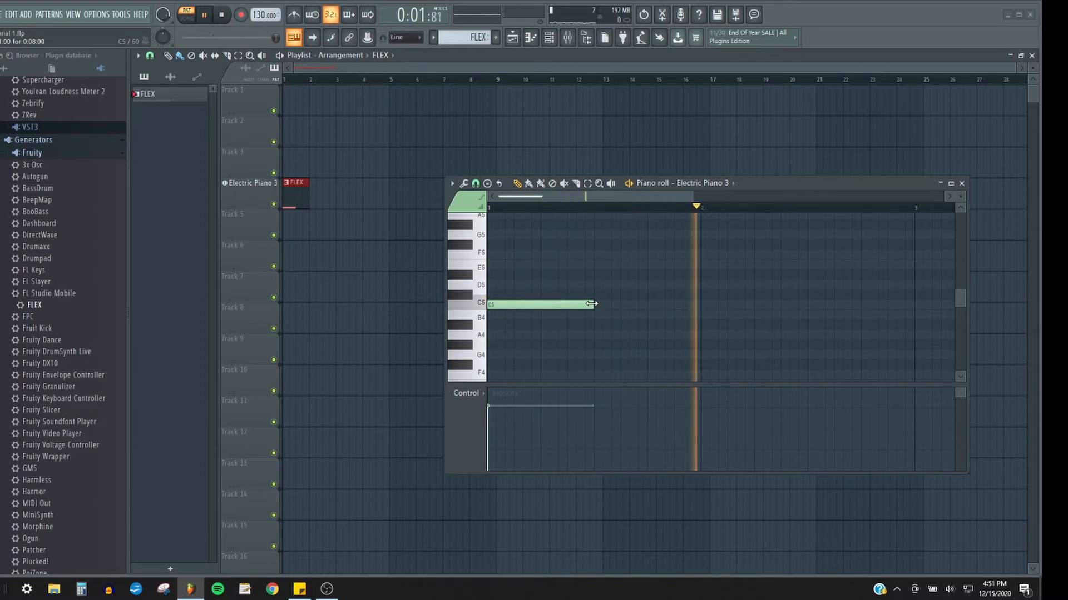
{"action": "left_click_drag", "start_coordinate": [589, 304], "coordinate": [492, 304]}
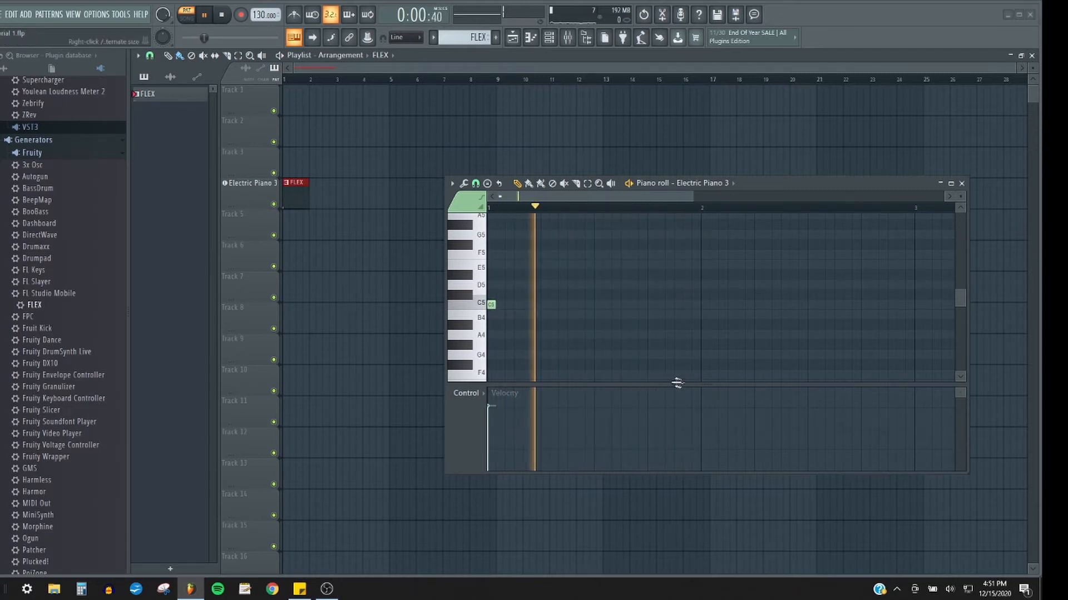
{"action": "left_click", "coordinate": [545, 304]}
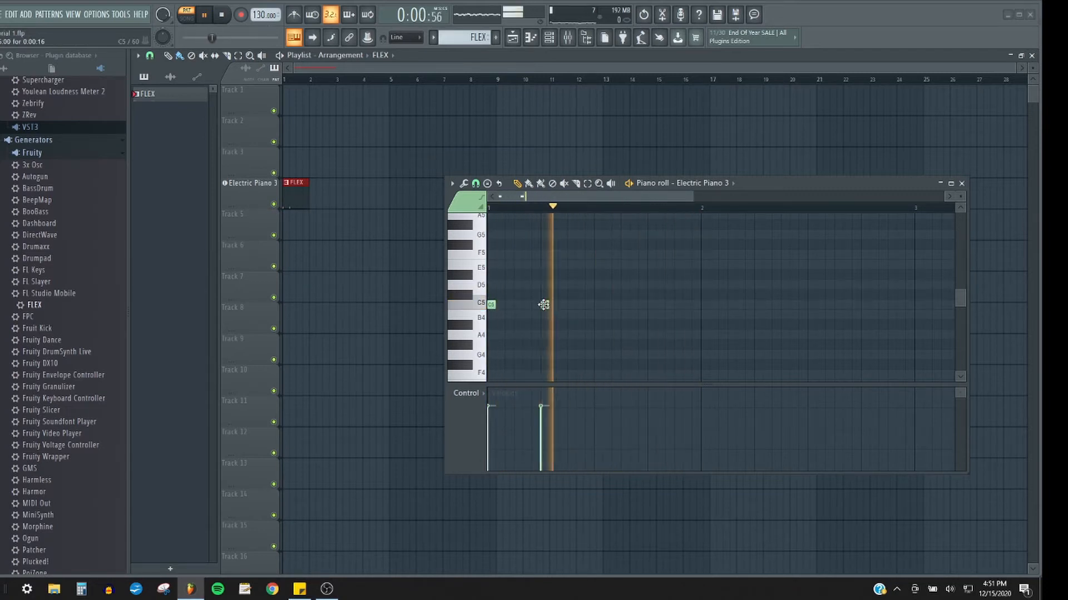
{"action": "left_click", "coordinate": [598, 304]}
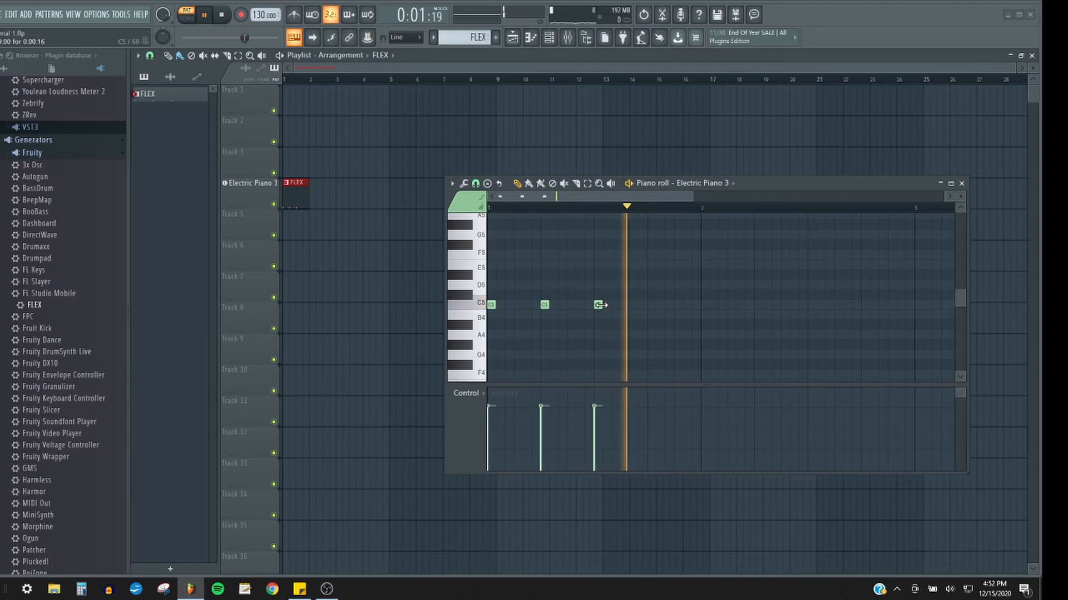
- Try a longer third C5 note and a velocity of about 34% on the second note, restoring both
{"action": "left_click_drag", "start_coordinate": [604, 305], "coordinate": [658, 310]}
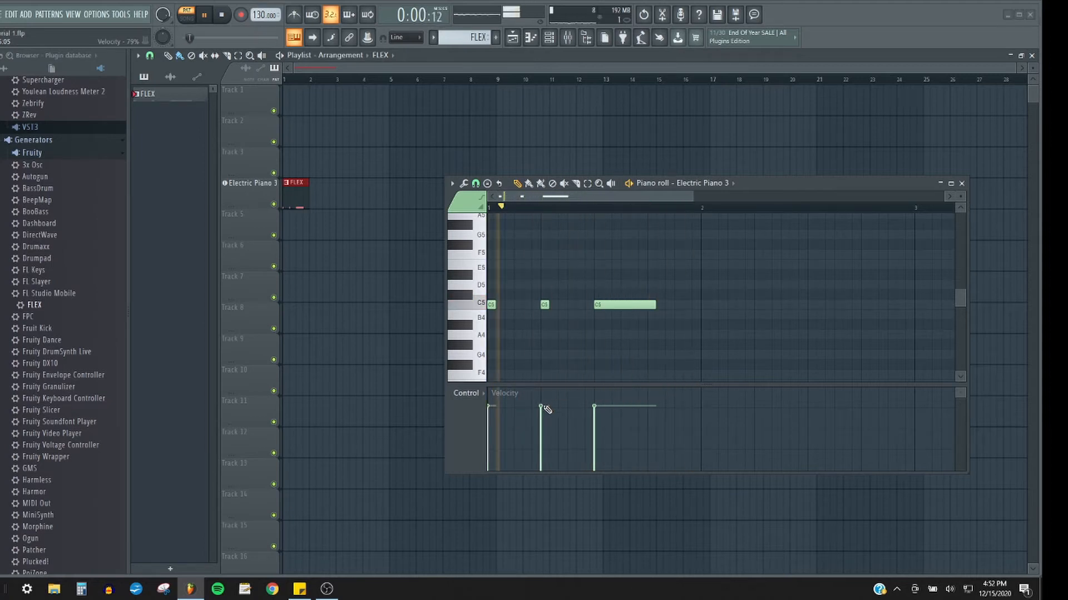
{"action": "left_click_drag", "start_coordinate": [543, 409], "coordinate": [543, 445]}
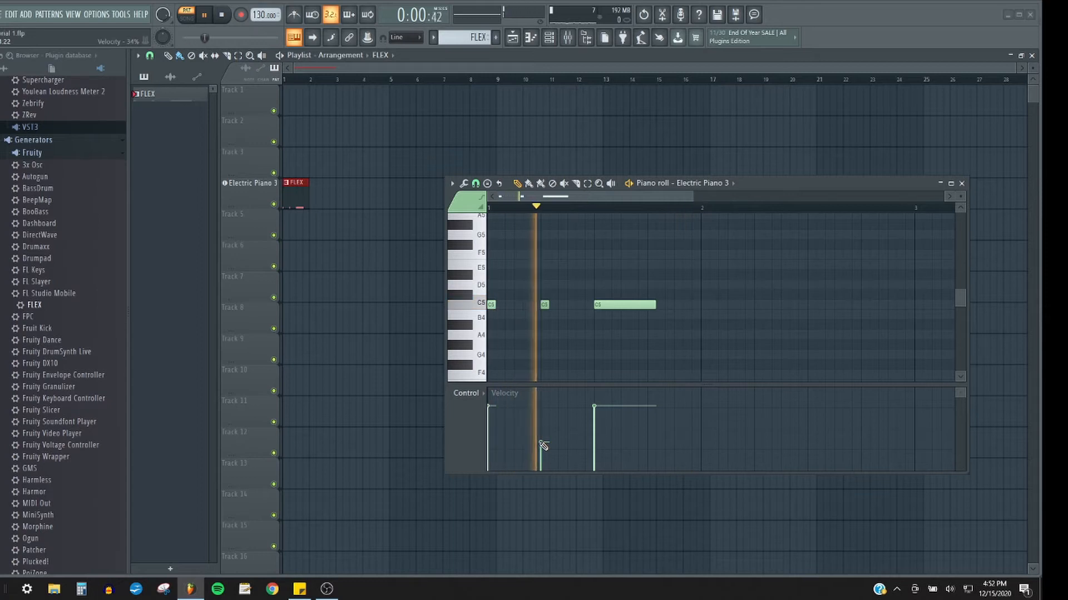
{"action": "left_click_drag", "start_coordinate": [543, 444], "coordinate": [544, 409]}
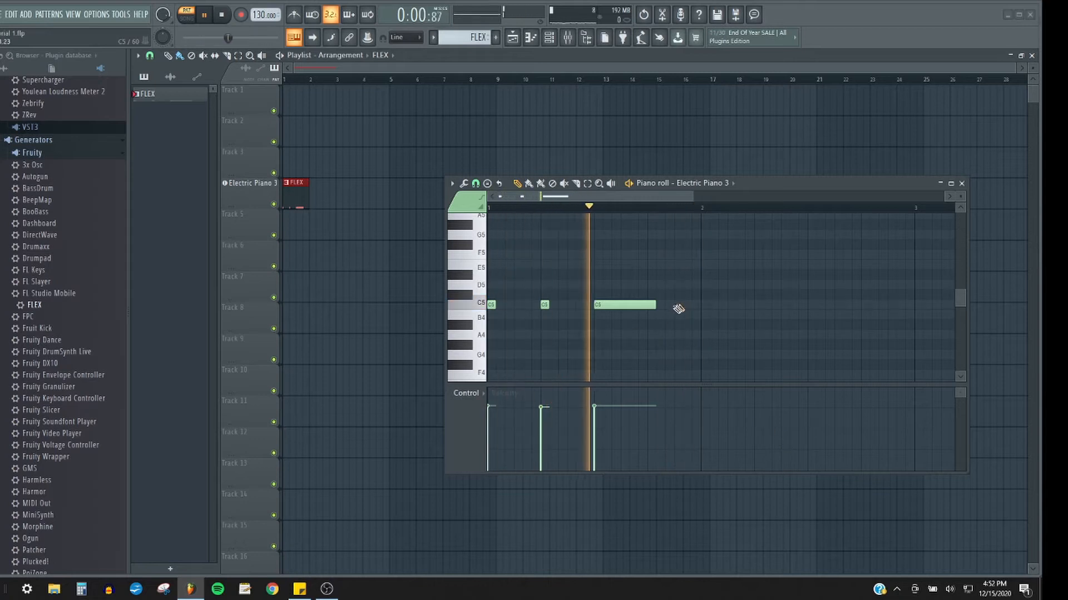
{"action": "left_click_drag", "start_coordinate": [655, 308], "coordinate": [602, 308]}
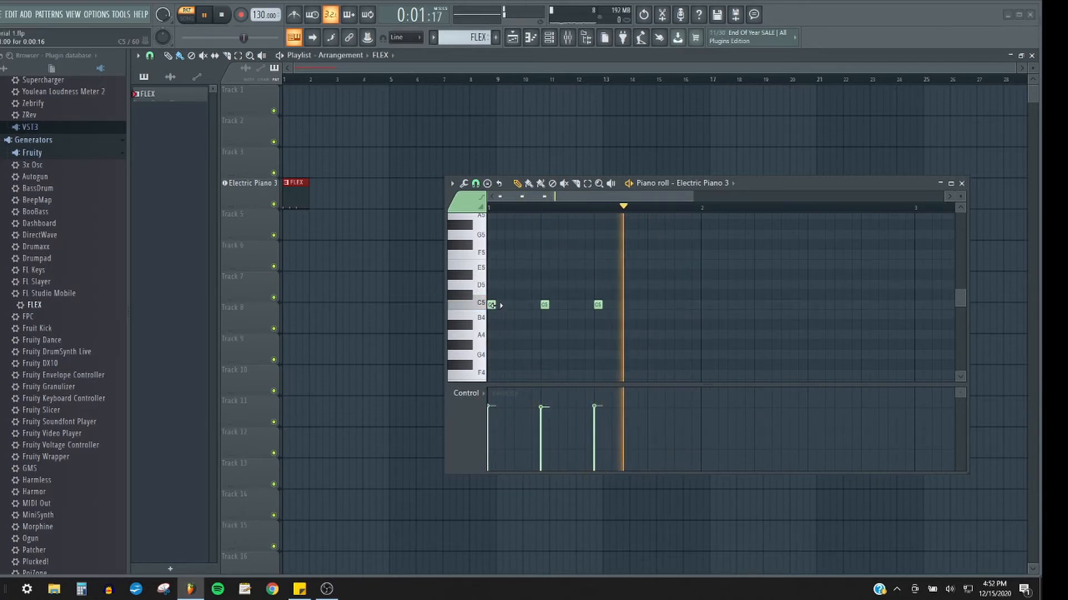
- Lengthen all three notes equally and move the third one up to D5, halfway between beats 2 and 3
{"action": "left_click_drag", "start_coordinate": [493, 304], "coordinate": [524, 315]}
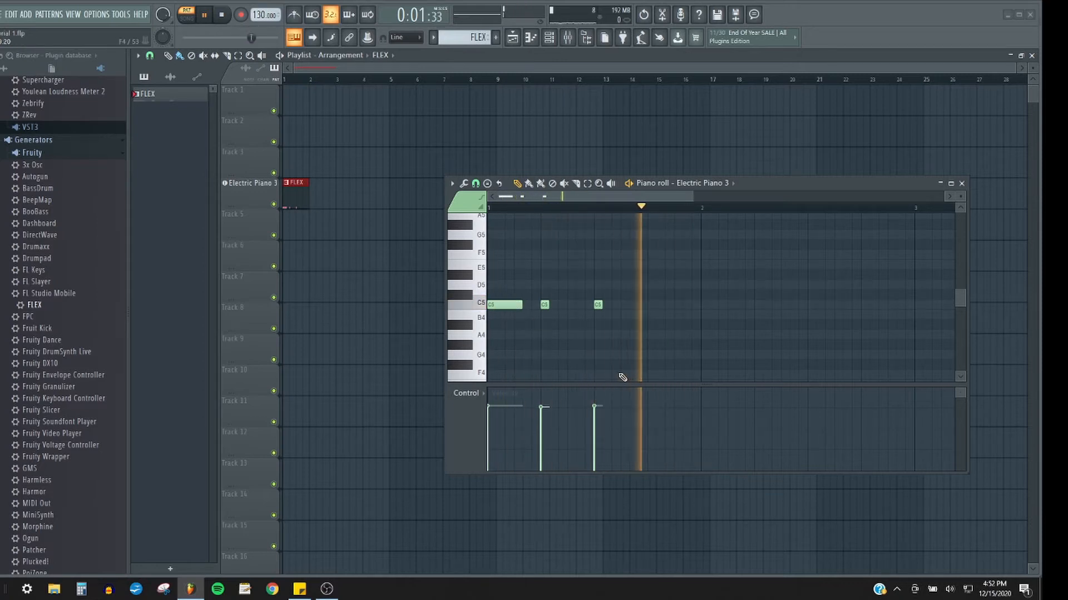
{"action": "left_click_drag", "start_coordinate": [601, 305], "coordinate": [631, 309]}
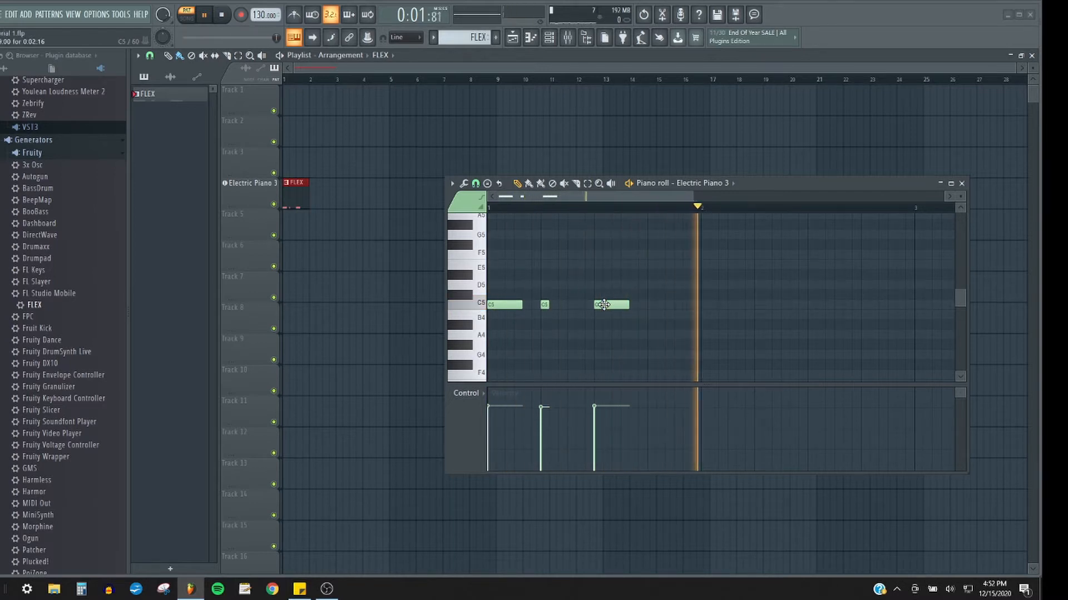
{"action": "left_click_drag", "start_coordinate": [604, 305], "coordinate": [603, 281]}
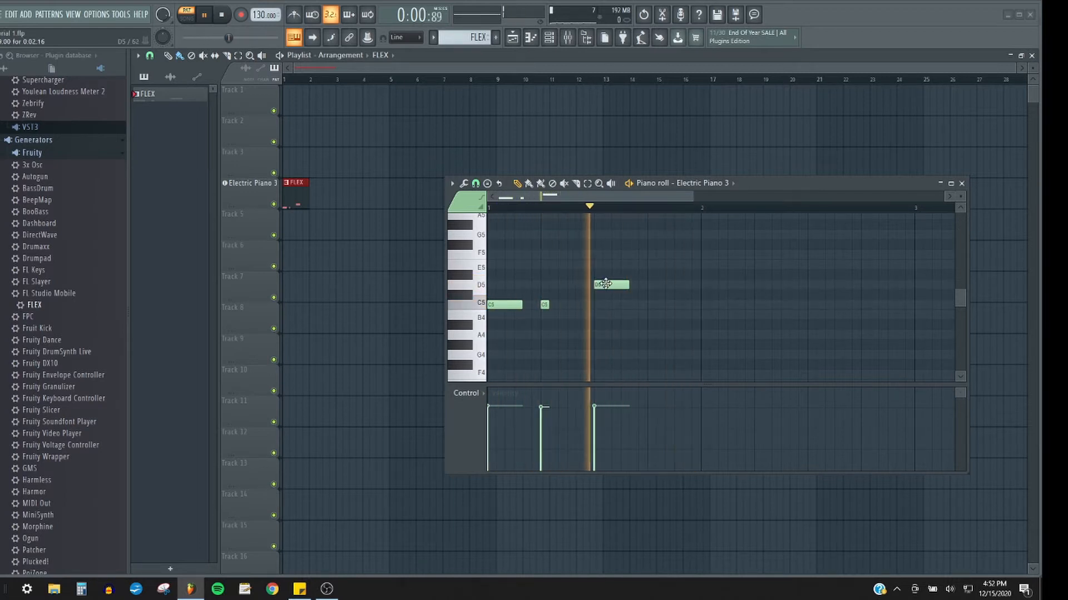
{"action": "left_click_drag", "start_coordinate": [606, 284], "coordinate": [561, 284]}
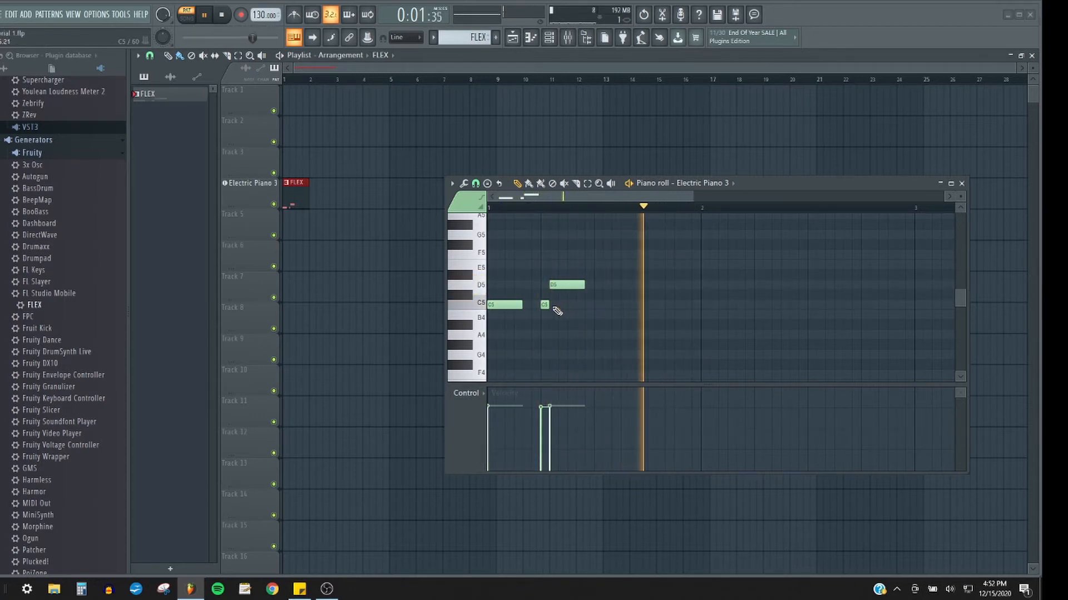
{"action": "left_click_drag", "start_coordinate": [547, 305], "coordinate": [576, 305]}
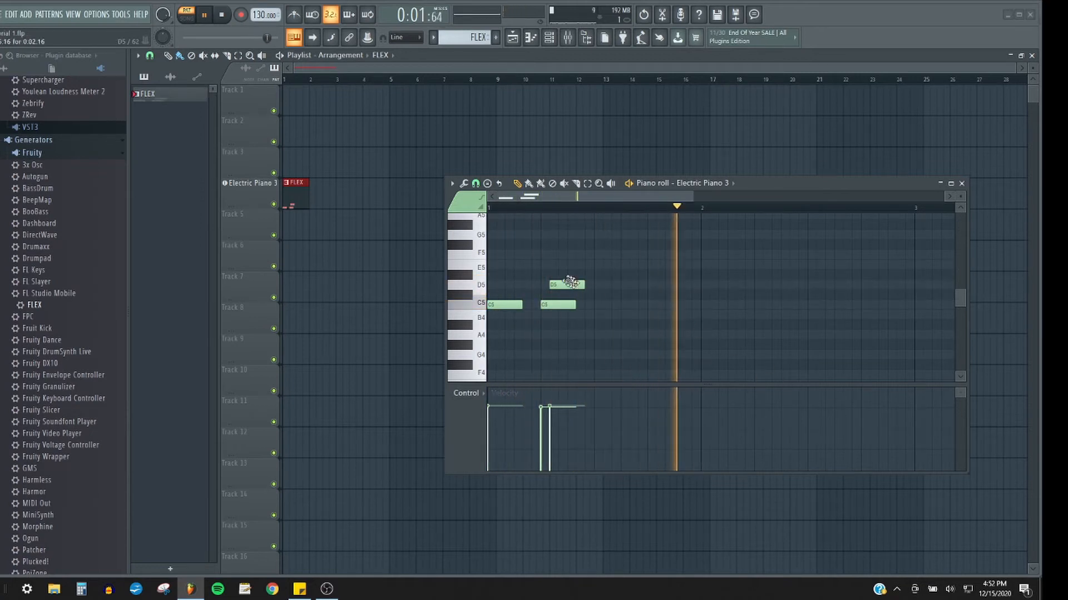
{"action": "left_click_drag", "start_coordinate": [563, 283], "coordinate": [580, 284]}
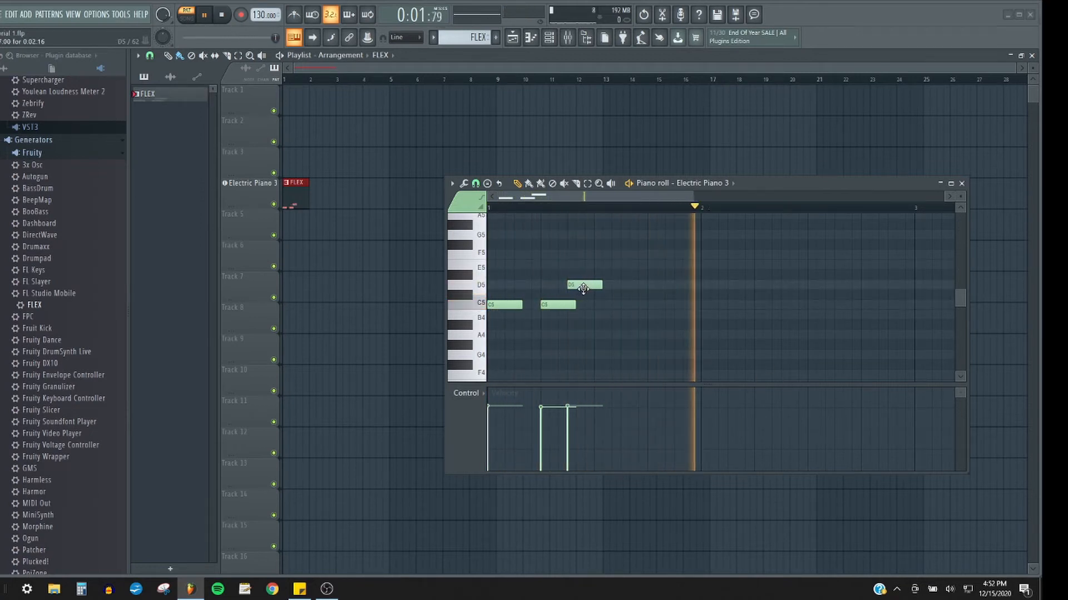
- Add an E5 note on beat 3 and a D5 note on beat 4, ending playback and closing the piano roll
{"action": "left_click", "coordinate": [600, 265]}
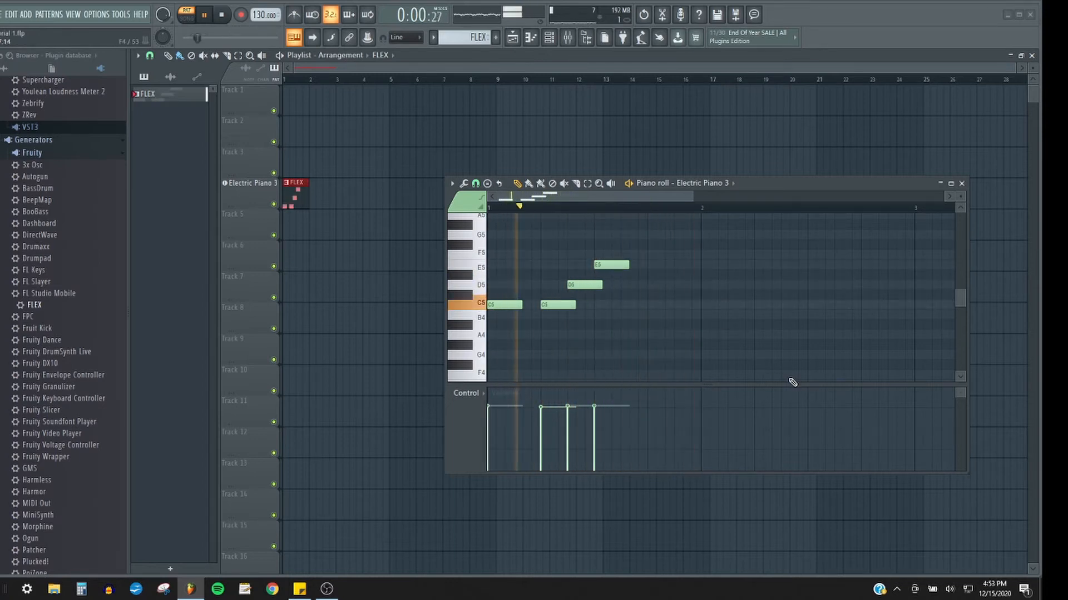
{"action": "left_click", "coordinate": [649, 285]}
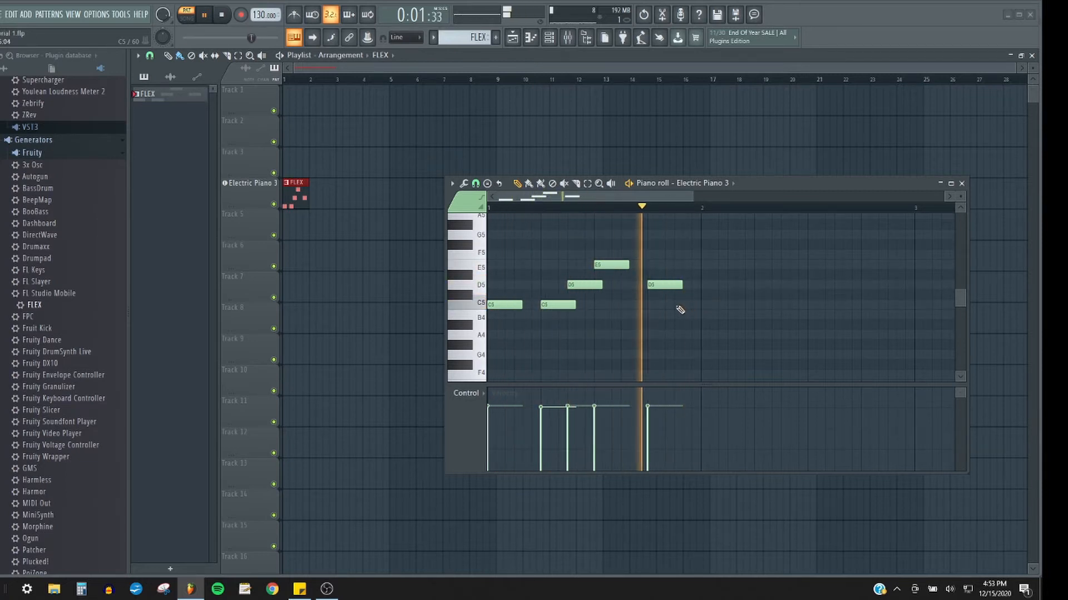
{"action": "key", "text": "space"}
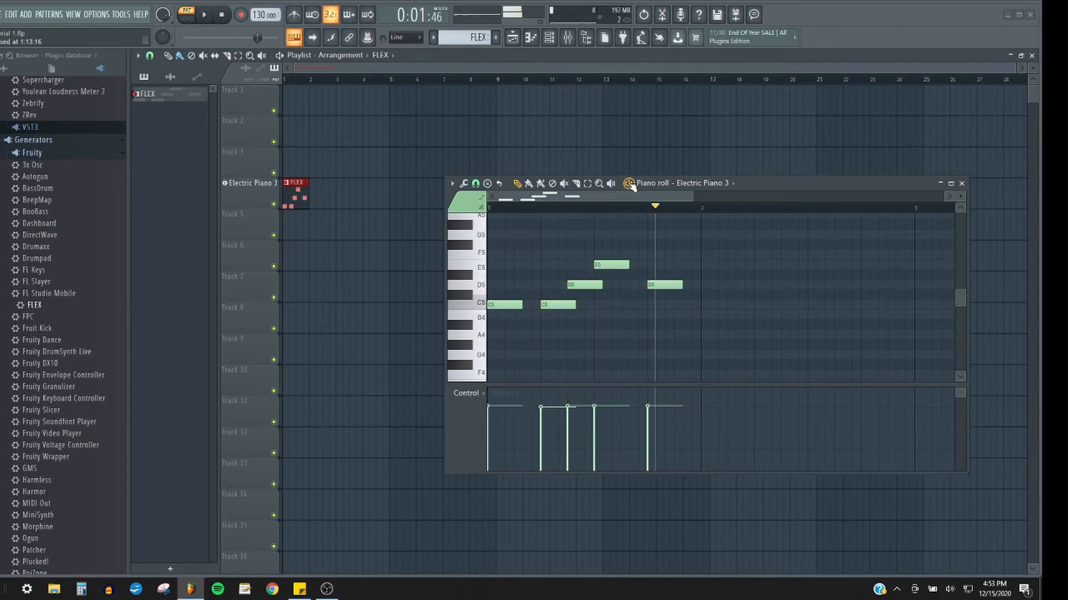
{"action": "left_click", "coordinate": [962, 183]}
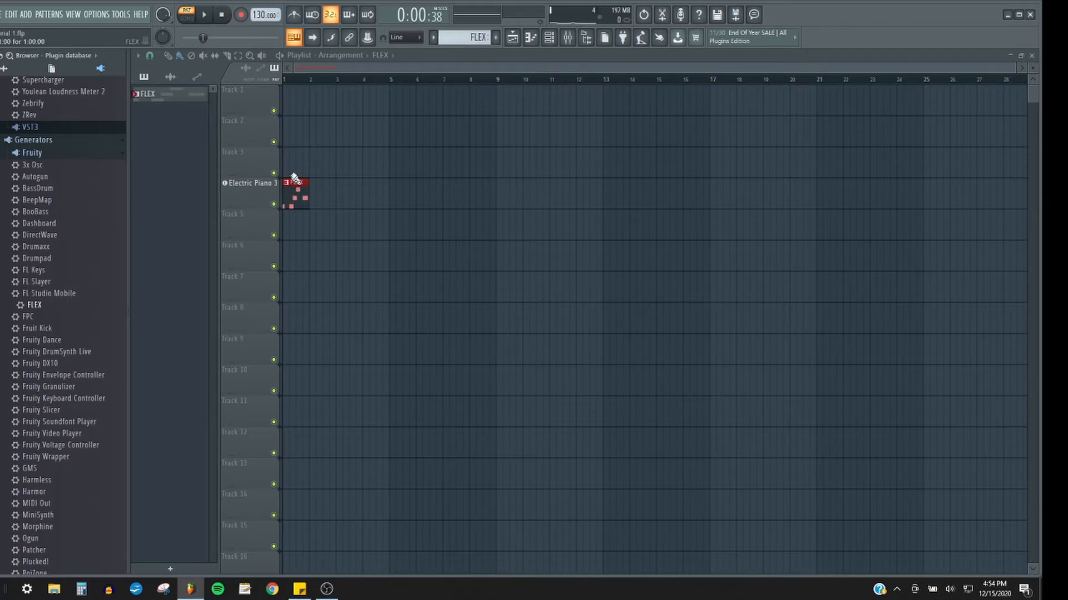
- Rename the FLEX pattern as Melody and give it a green color
{"action": "right_click", "coordinate": [155, 100]}
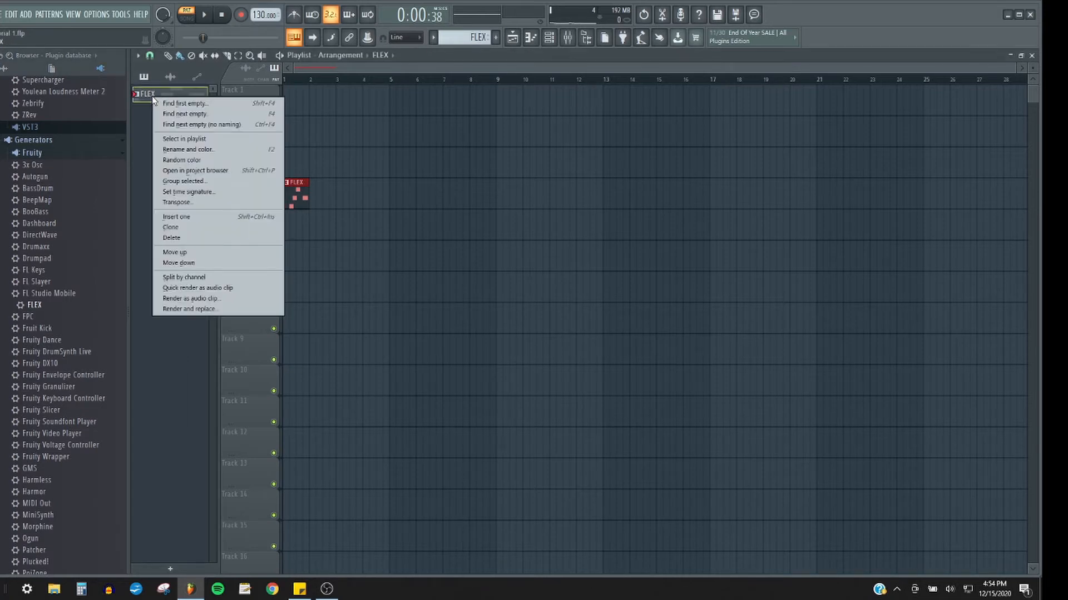
{"action": "left_click", "coordinate": [189, 148]}
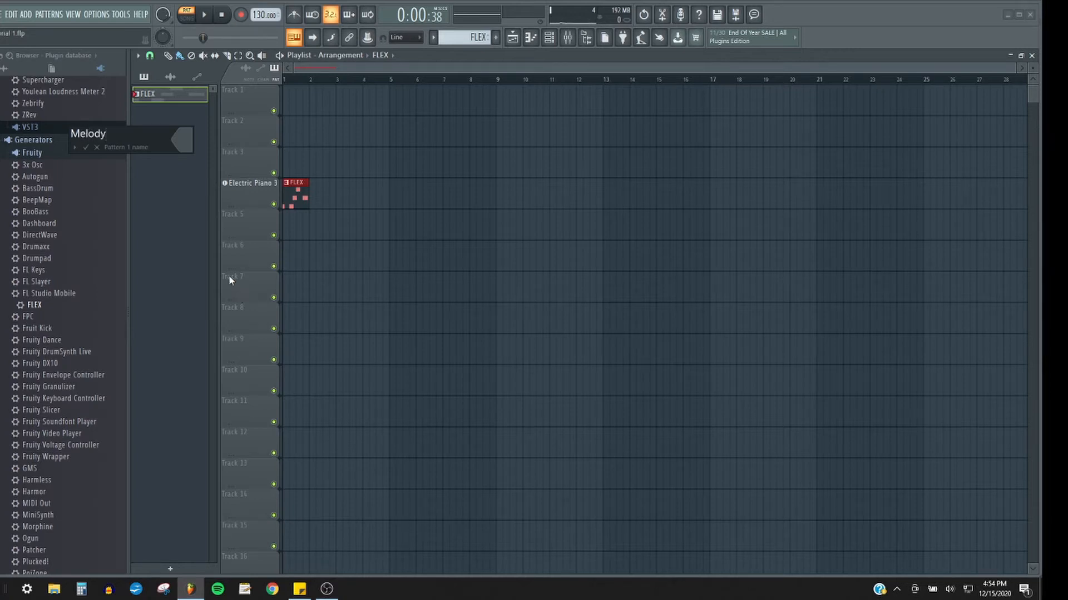
{"action": "left_click", "coordinate": [182, 144]}
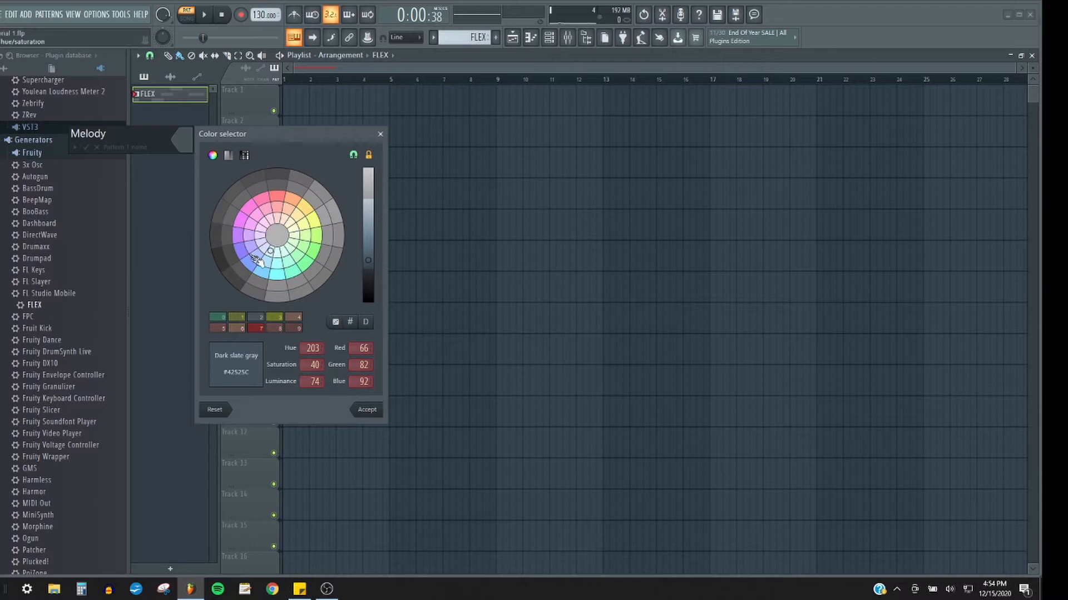
{"action": "left_click", "coordinate": [369, 413]}
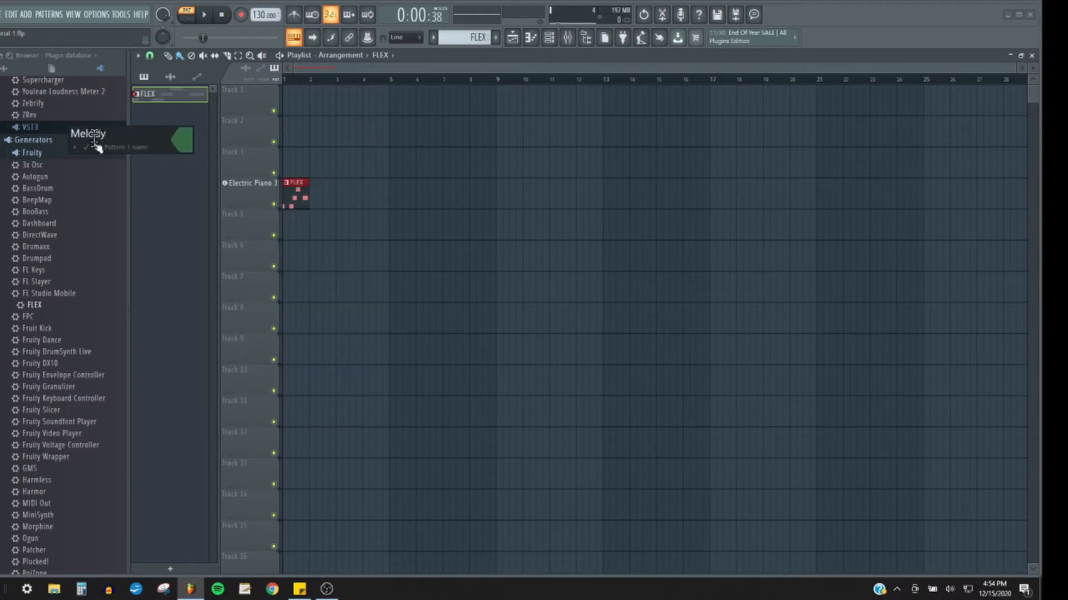
- Auto-name the Electric Piano 3 track after its Melody pattern and view its channel in the mixer
{"action": "right_click", "coordinate": [238, 201]}
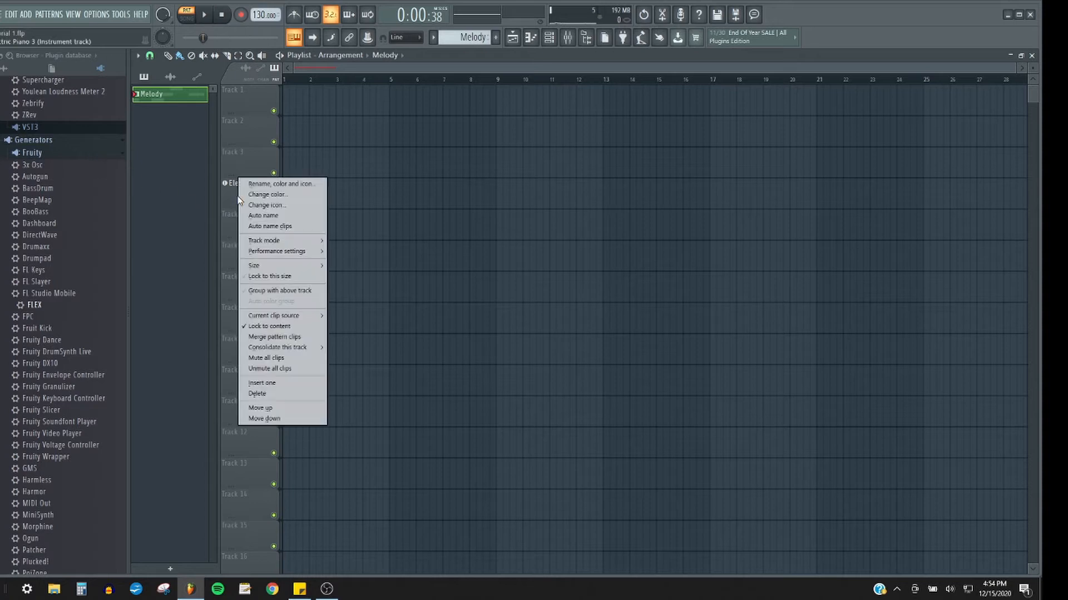
{"action": "left_click", "coordinate": [257, 217]}
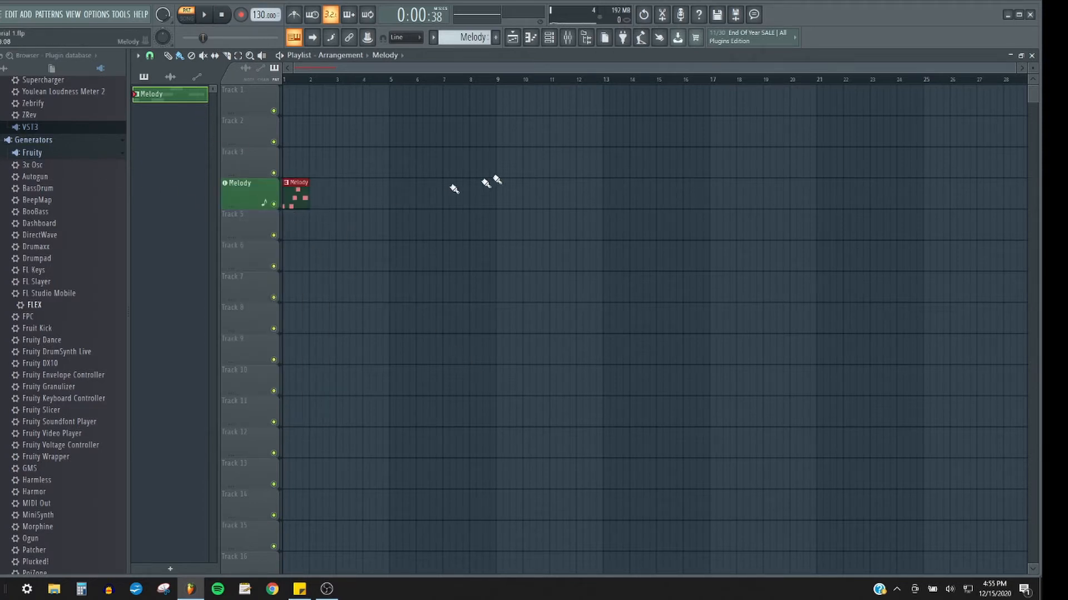
{"action": "left_click", "coordinate": [577, 47]}
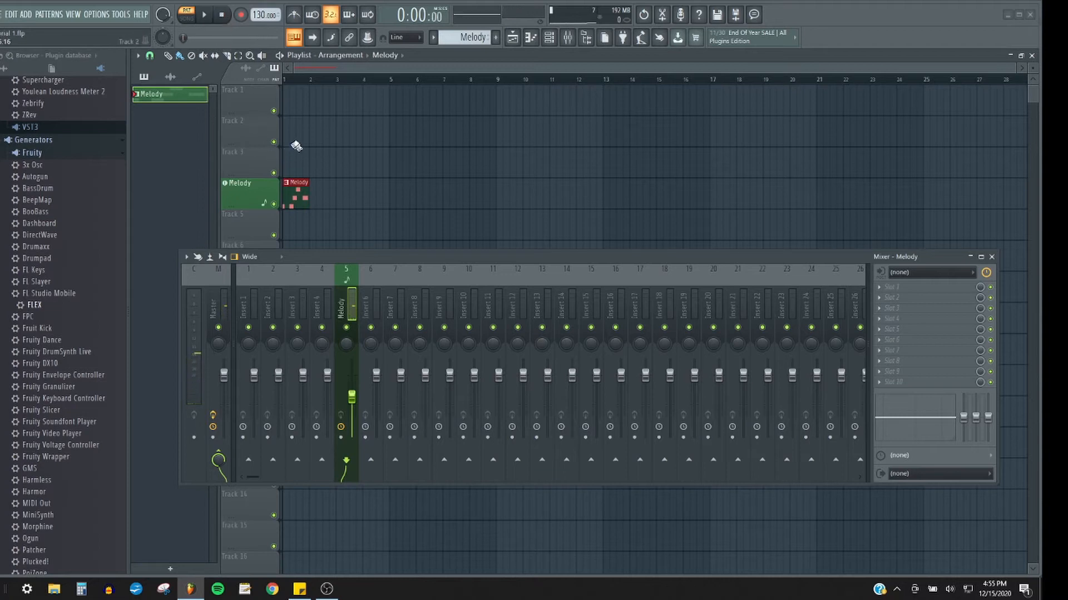
{"action": "left_click", "coordinate": [992, 257]}
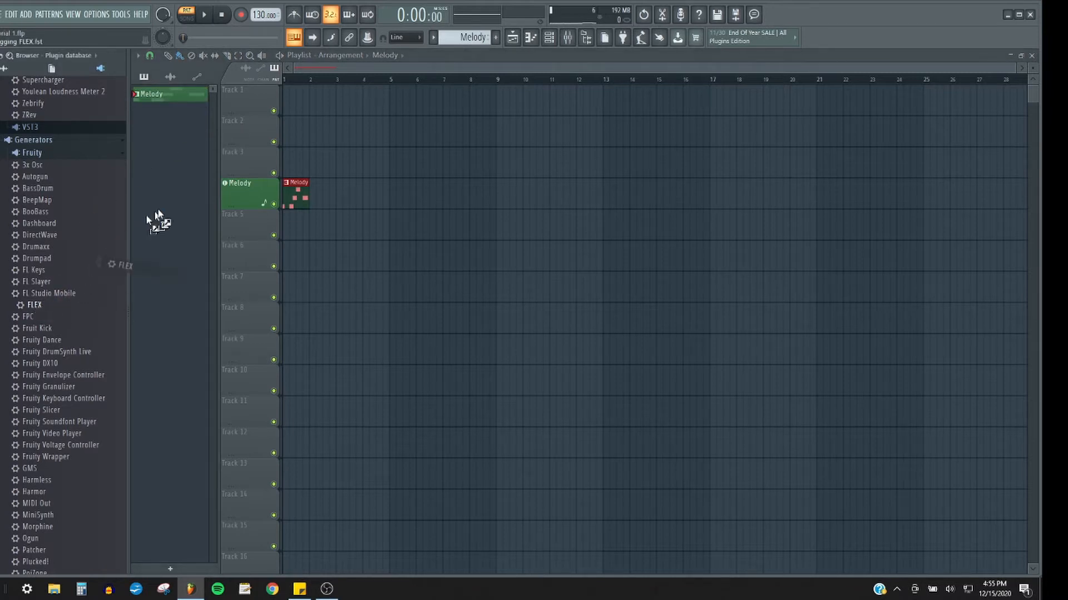
- Add a second FLEX instrument to Track 1 and browse its Arksun Cityscape presets
{"action": "left_click_drag", "start_coordinate": [246, 97], "coordinate": [245, 95]}
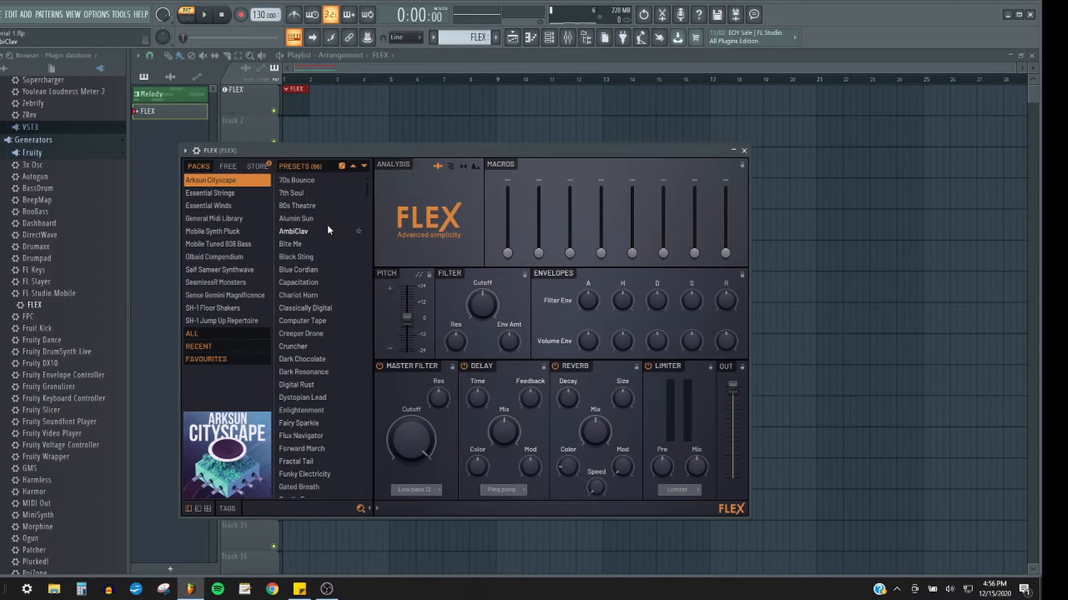
{"action": "scroll", "coordinate": [327, 227], "scroll_direction": "down", "scroll_amount": 3}
{"action": "left_click", "coordinate": [327, 232]}
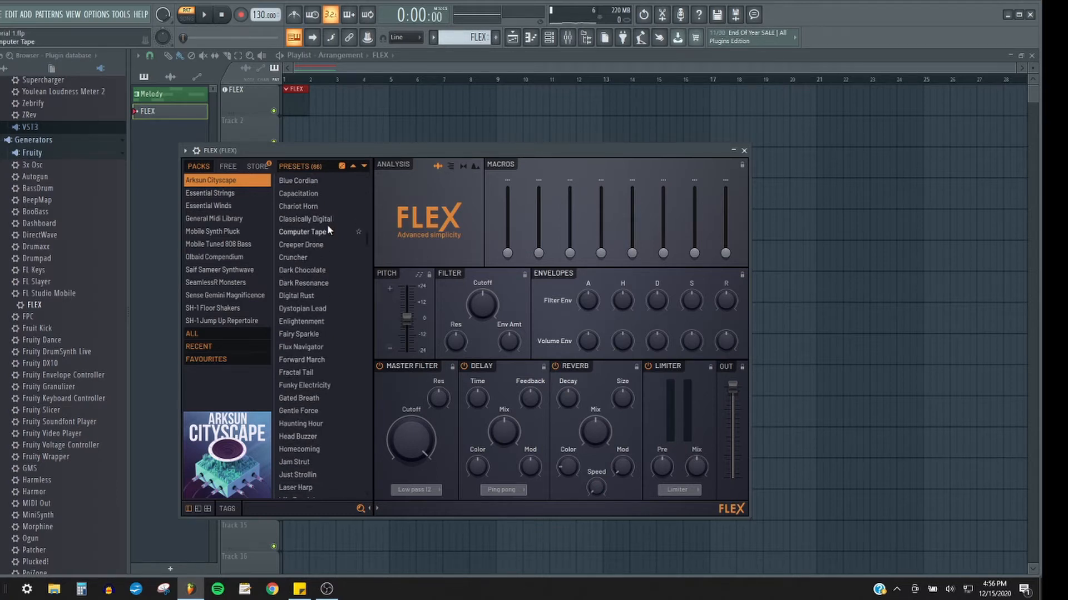
{"action": "left_click", "coordinate": [336, 334]}
{"action": "scroll", "coordinate": [335, 336], "scroll_direction": "down", "scroll_amount": 6}
{"action": "left_click", "coordinate": [335, 336]}
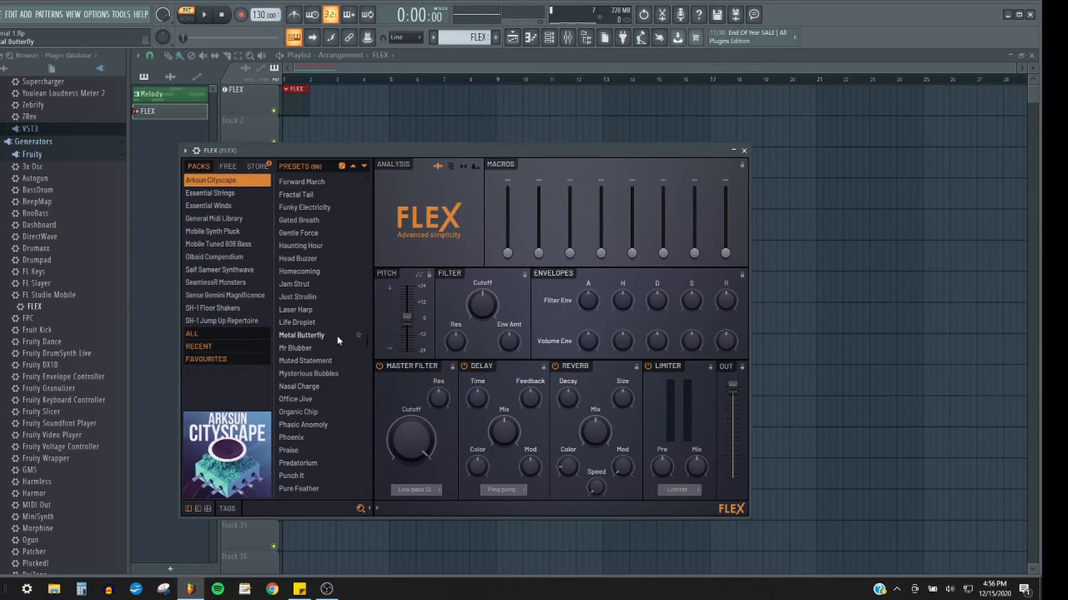
{"action": "scroll", "coordinate": [330, 285], "scroll_direction": "down", "scroll_amount": 6}
{"action": "left_click", "coordinate": [330, 286]}
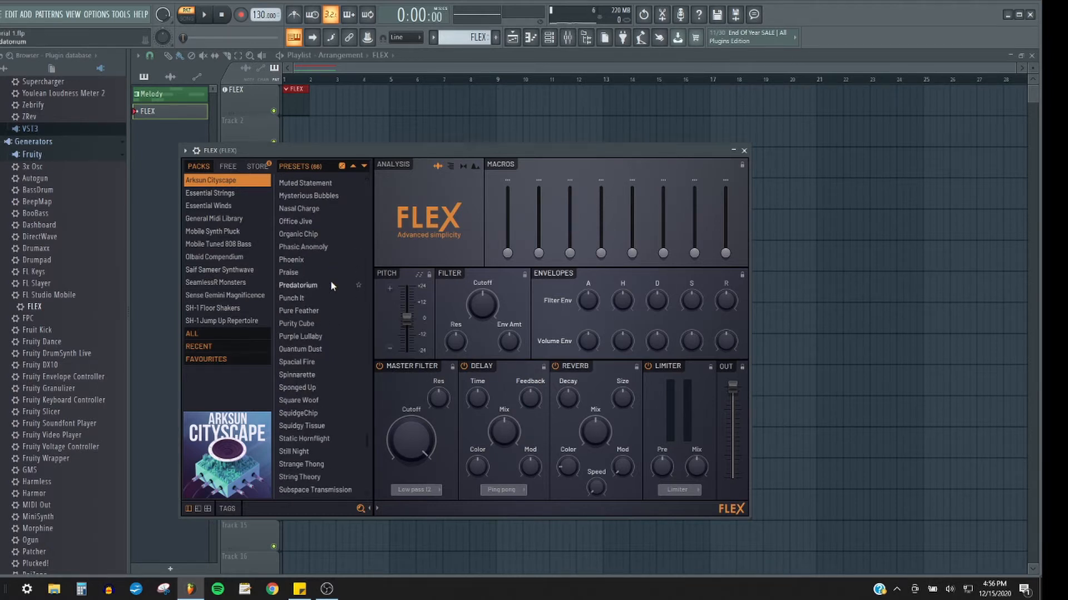
{"action": "scroll", "coordinate": [331, 286], "scroll_direction": "down", "scroll_amount": 3}
{"action": "left_click", "coordinate": [332, 287]}
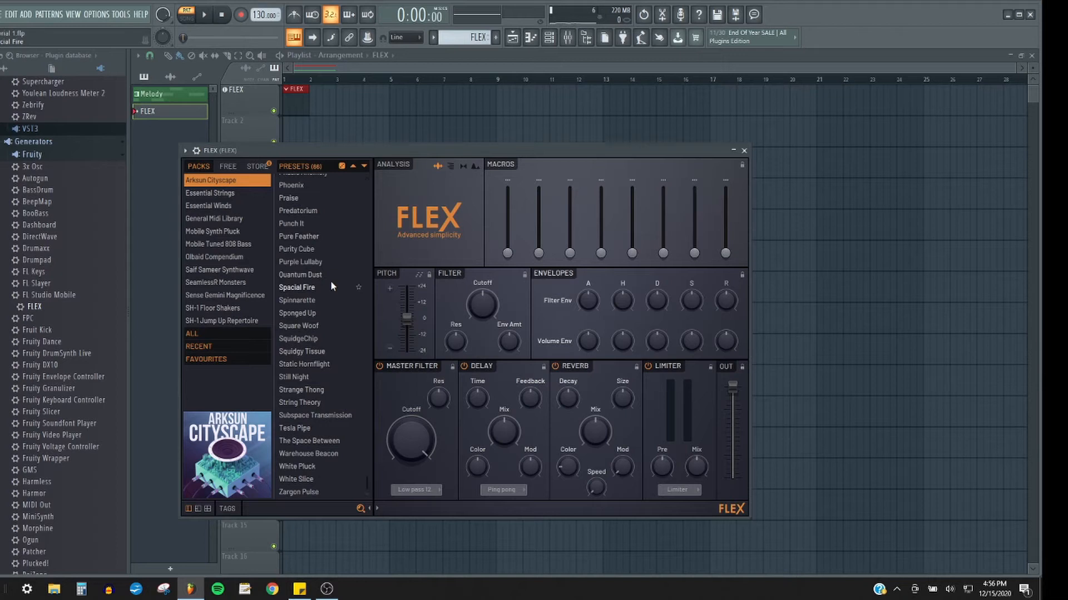
{"action": "scroll", "coordinate": [330, 286], "scroll_direction": "up", "scroll_amount": 9}
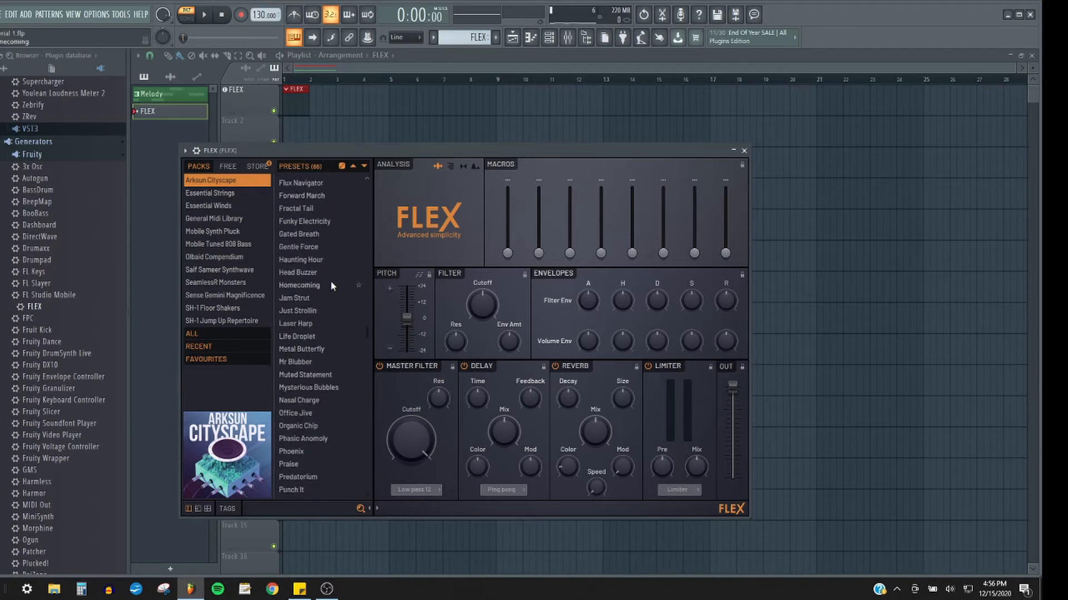
{"action": "left_click", "coordinate": [330, 286]}
- Load the Juno Funk Bass preset from all packs into the new FLEX instrument and close its window
{"action": "scroll", "coordinate": [330, 280], "scroll_direction": "down", "scroll_amount": 5}
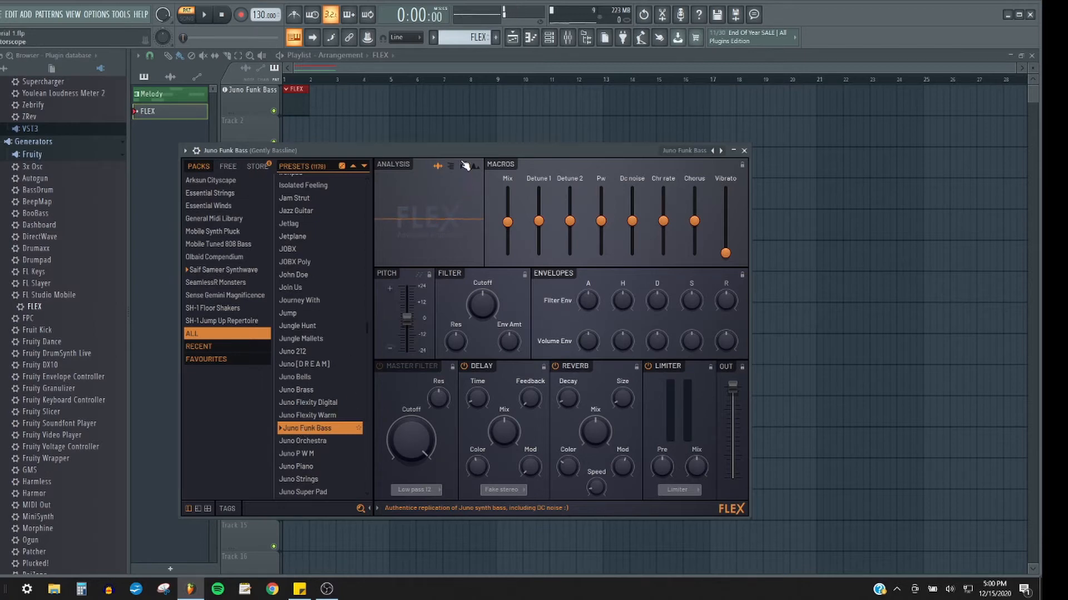
{"action": "left_click_drag", "start_coordinate": [459, 149], "coordinate": [462, 281]}
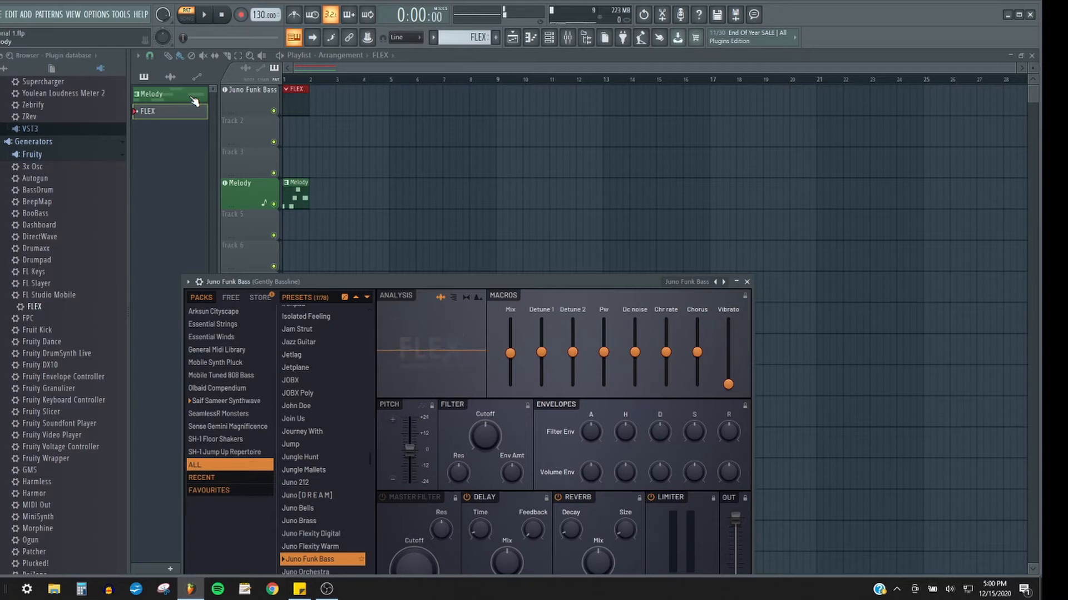
{"action": "left_click", "coordinate": [747, 282]}
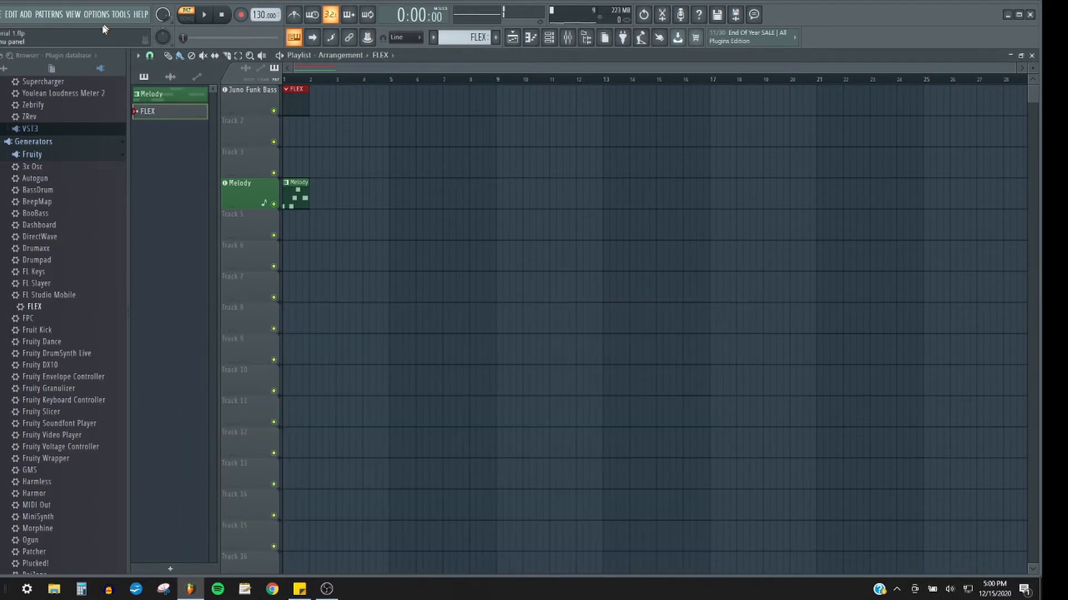
- Rename the new FLEX pattern as Bass and auto-name the Juno Funk Bass track to match
{"action": "right_click", "coordinate": [164, 114]}
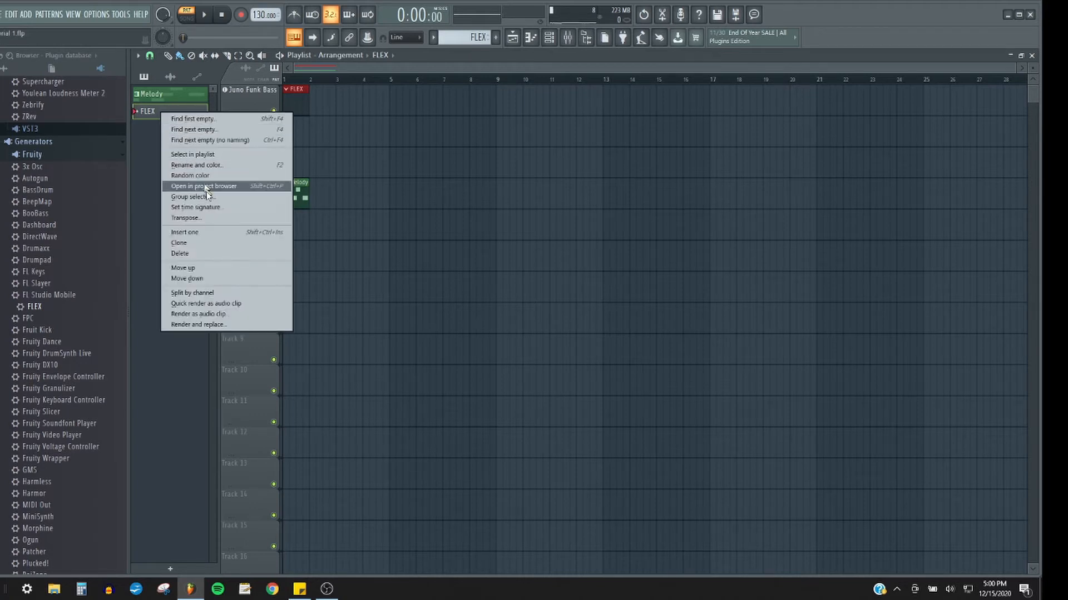
{"action": "left_click", "coordinate": [225, 167]}
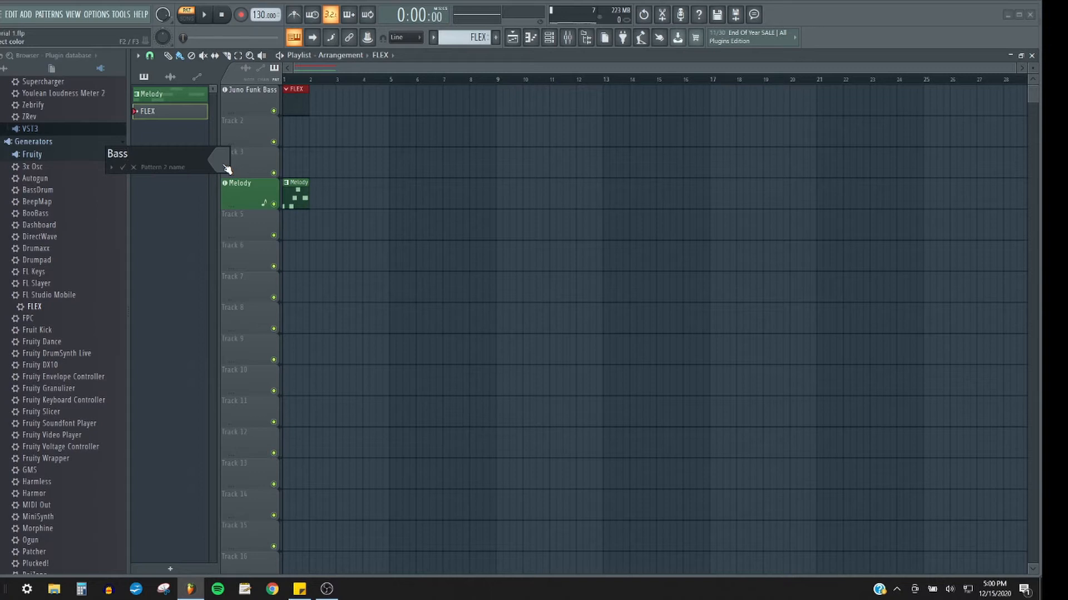
{"action": "left_click", "coordinate": [123, 168]}
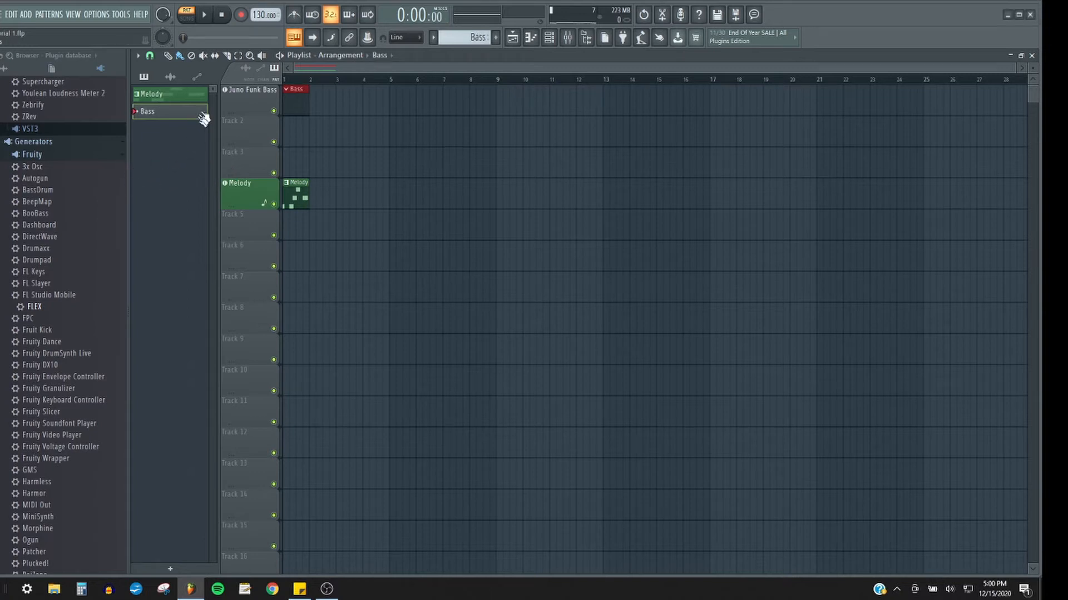
{"action": "right_click", "coordinate": [234, 99]}
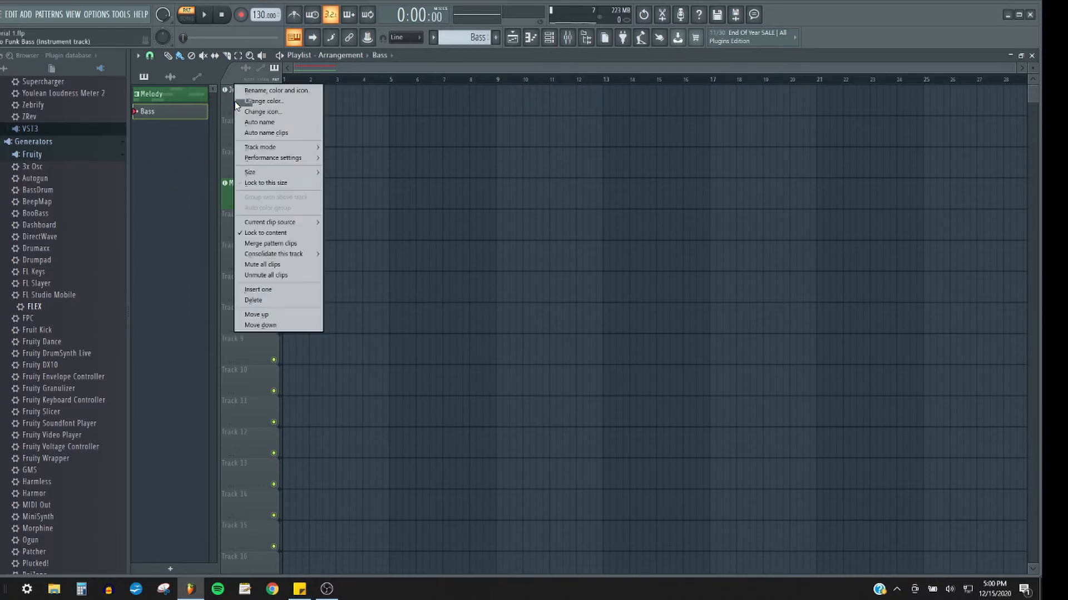
{"action": "left_click", "coordinate": [252, 124]}
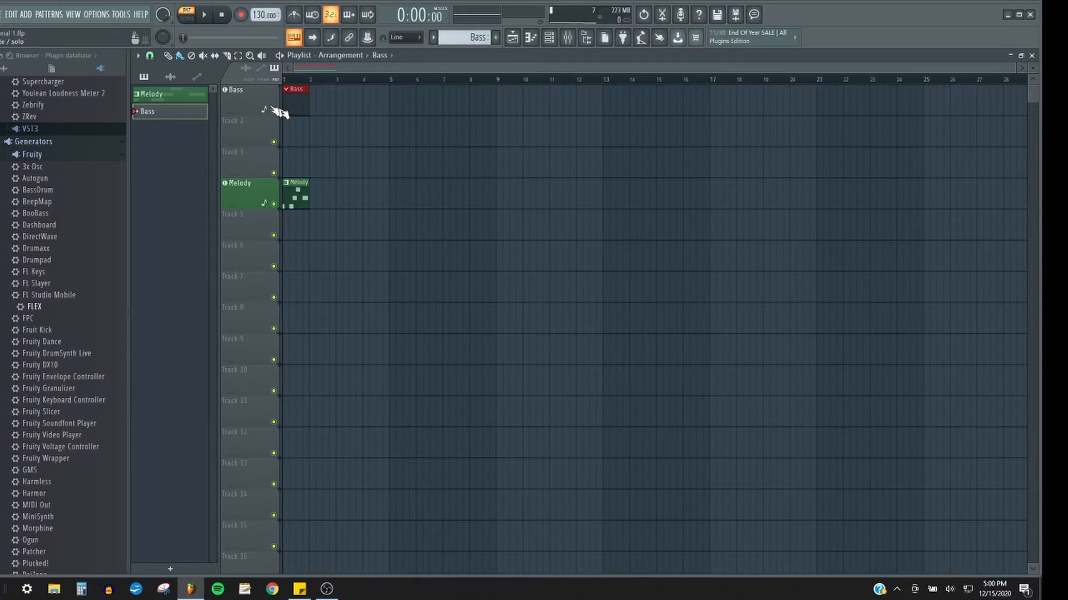
- Move the Bass track down three places in the playlist so it sits directly below the Melody track
{"action": "right_click", "coordinate": [245, 98]}
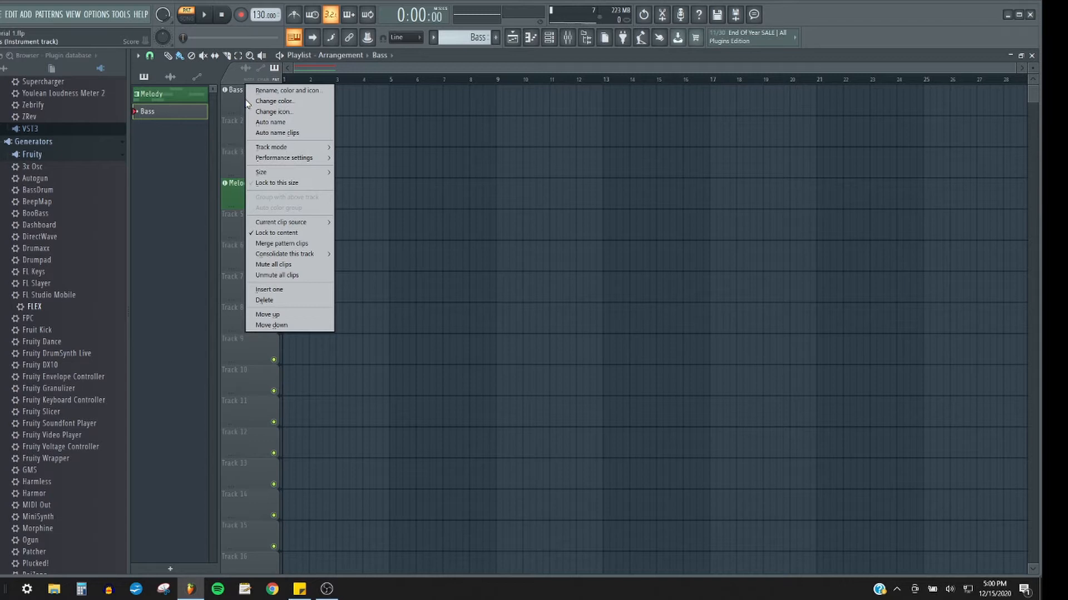
{"action": "left_click", "coordinate": [304, 327]}
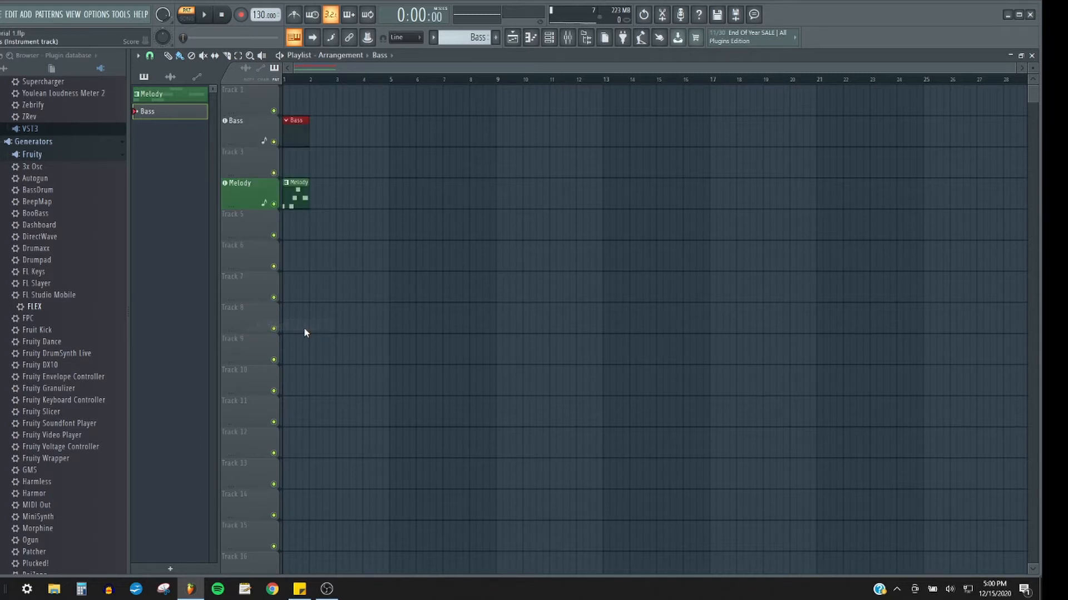
{"action": "right_click", "coordinate": [250, 135]}
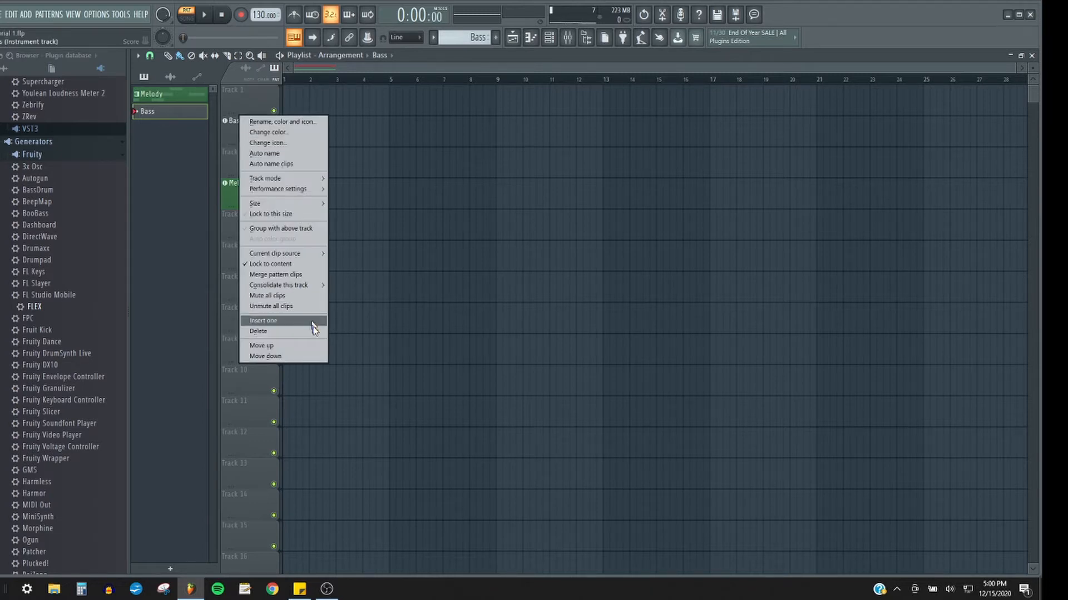
{"action": "left_click", "coordinate": [306, 354]}
{"action": "right_click", "coordinate": [244, 153]}
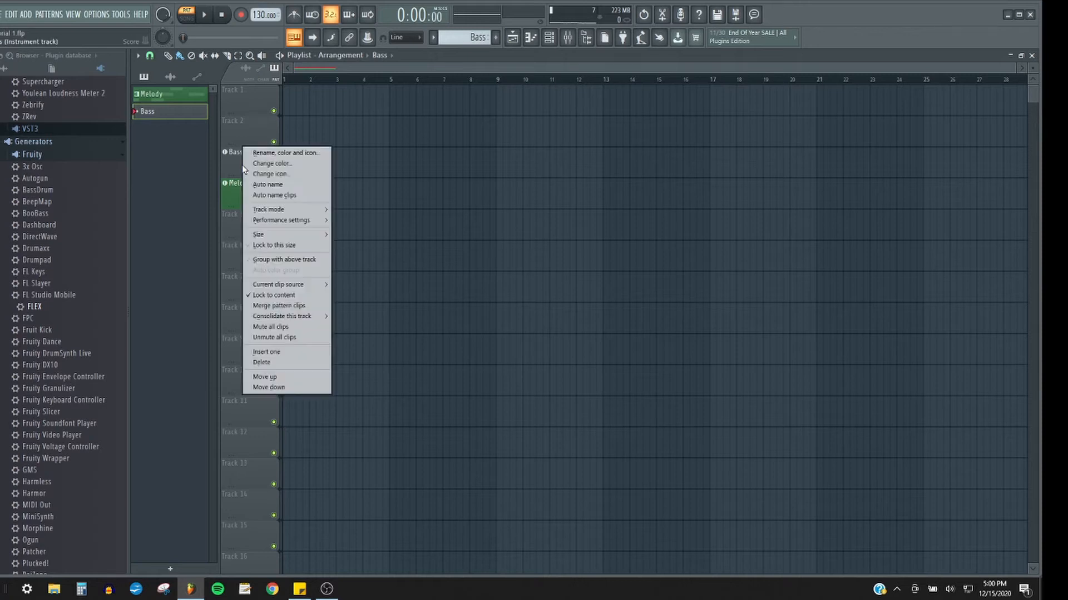
{"action": "left_click", "coordinate": [303, 387]}
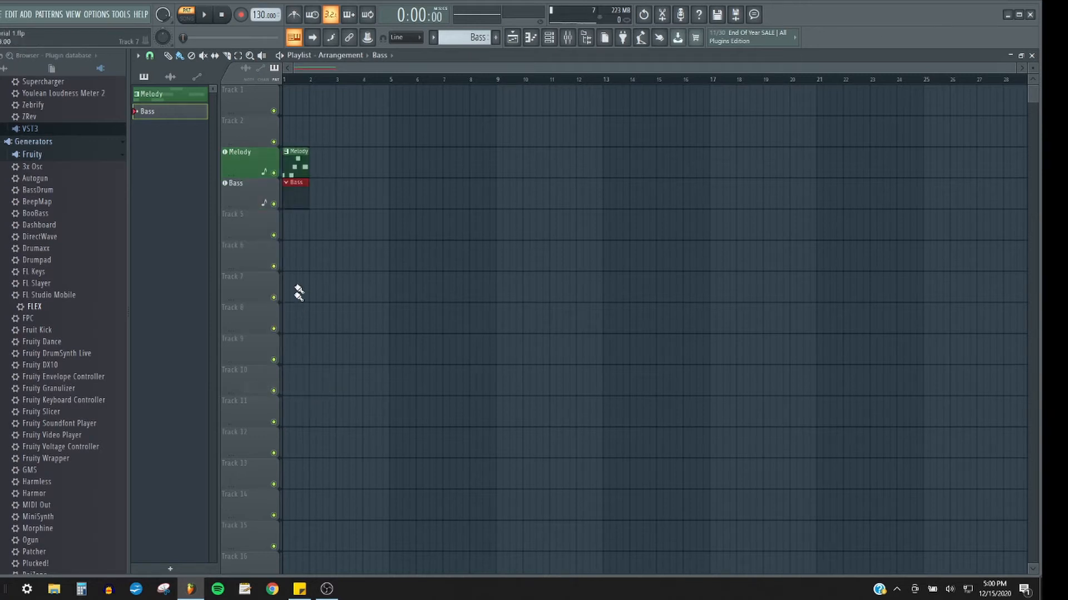
- Open the Bass clip in the piano roll and audition keys in its lower octaves
{"action": "double_click", "coordinate": [291, 200]}
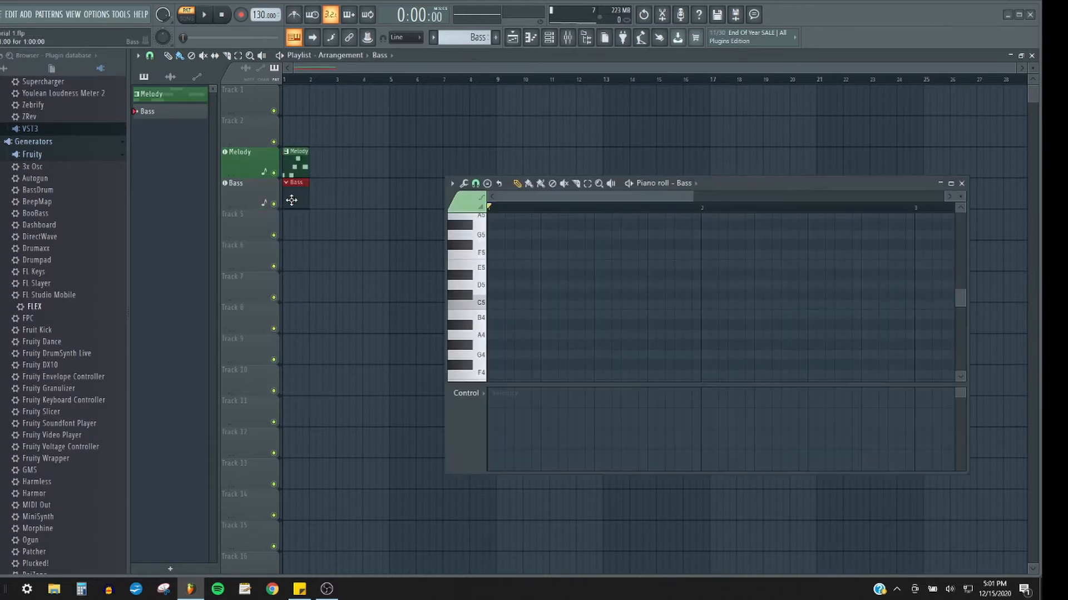
{"action": "scroll", "coordinate": [527, 357], "scroll_direction": "down", "scroll_amount": 6}
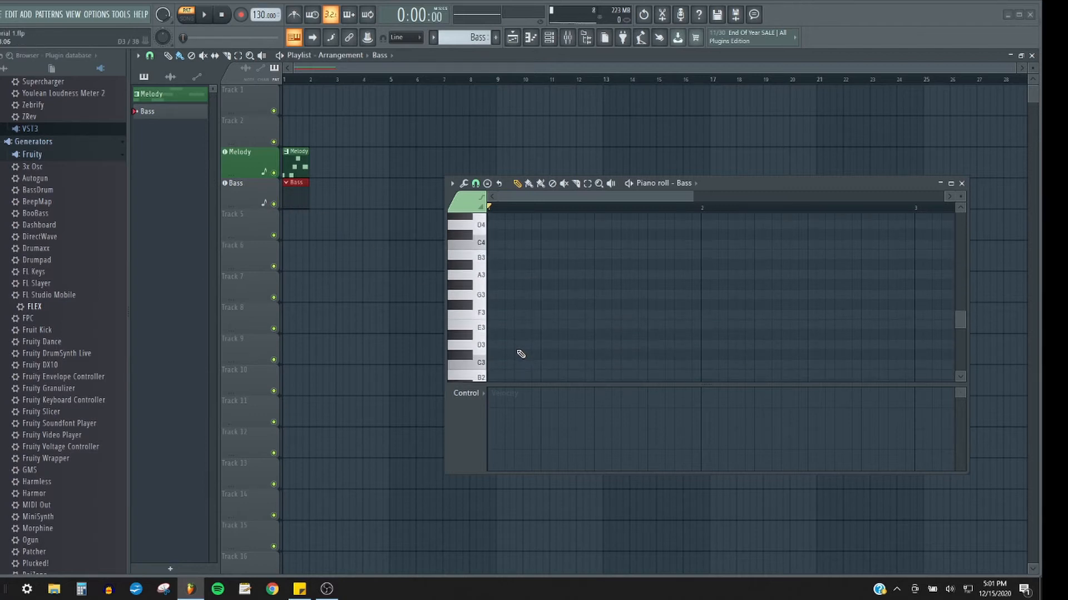
{"action": "scroll", "coordinate": [516, 354], "scroll_direction": "down", "scroll_amount": 2}
{"action": "scroll", "coordinate": [505, 354], "scroll_direction": "up", "scroll_amount": 2}
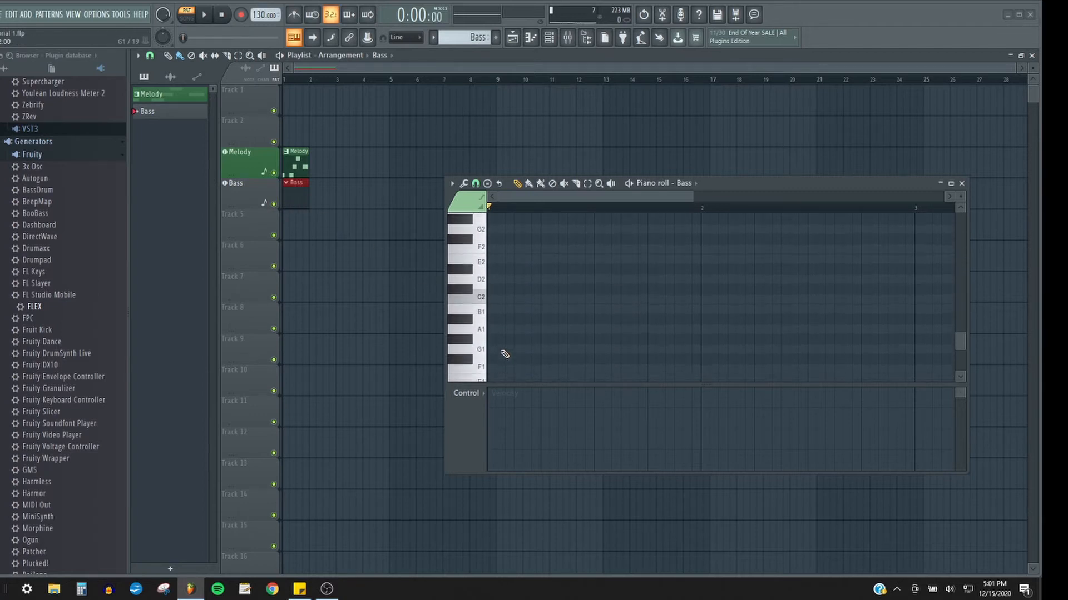
{"action": "left_click", "coordinate": [465, 350]}
{"action": "left_click", "coordinate": [465, 350]}
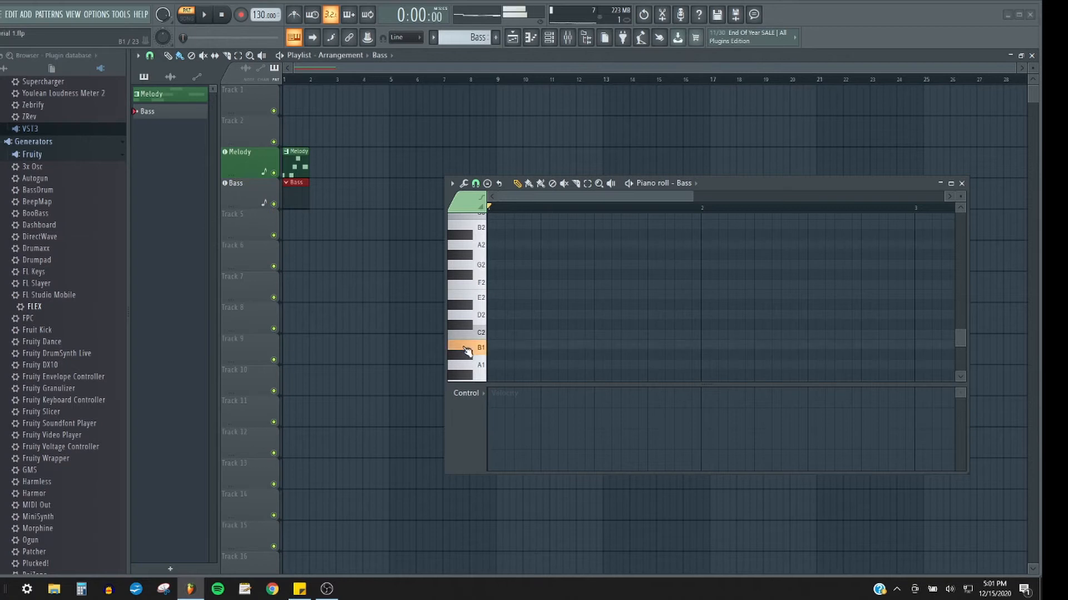
{"action": "left_click", "coordinate": [462, 260]}
{"action": "scroll", "coordinate": [484, 300], "scroll_direction": "up", "scroll_amount": 2}
{"action": "left_click", "coordinate": [466, 296]}
{"action": "left_click", "coordinate": [466, 296]}
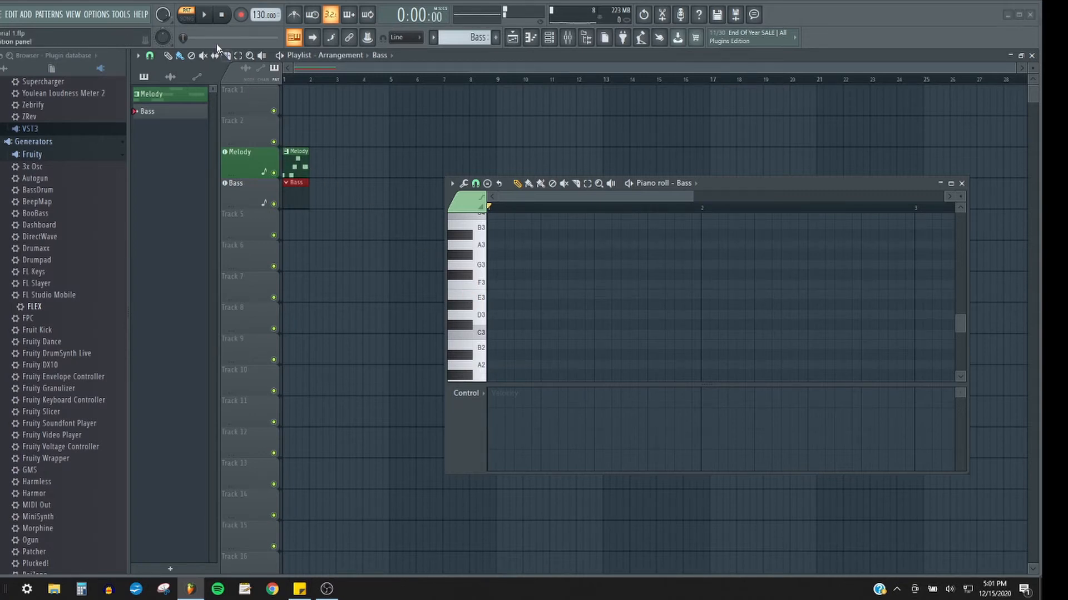
- Play the arrangement in song mode while adding C3 bass notes on beats 1 and 2, ending with playback stopped
{"action": "left_click", "coordinate": [204, 15]}
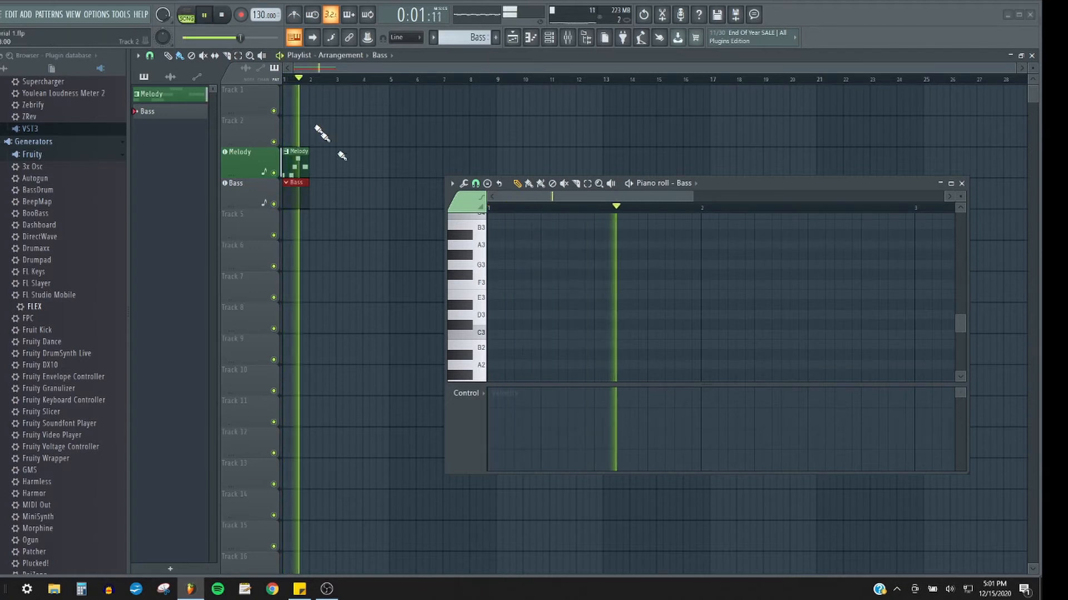
{"action": "left_click", "coordinate": [473, 337]}
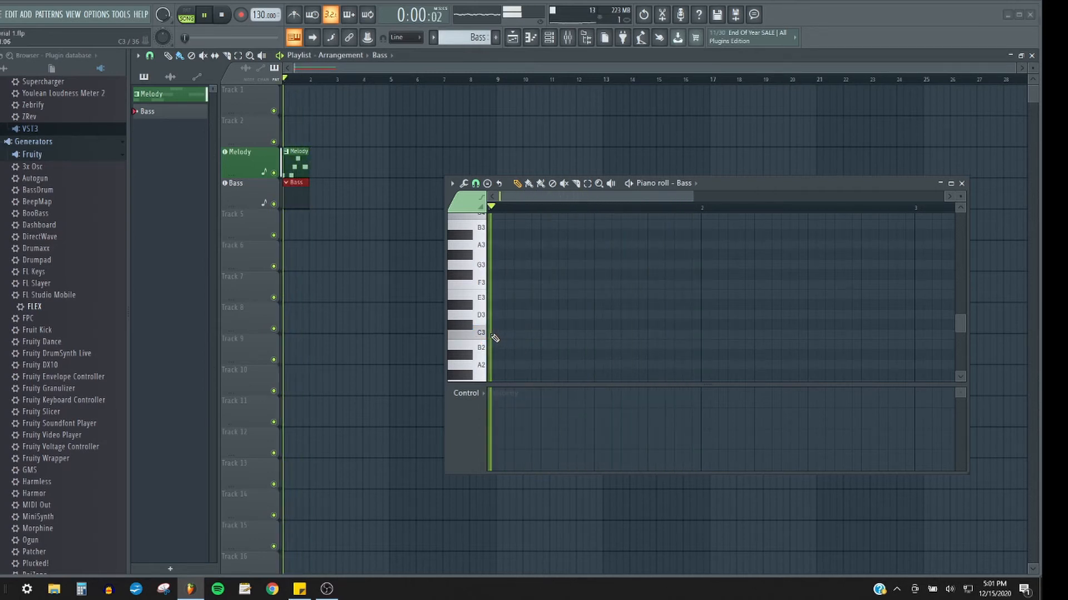
{"action": "left_click", "coordinate": [492, 335]}
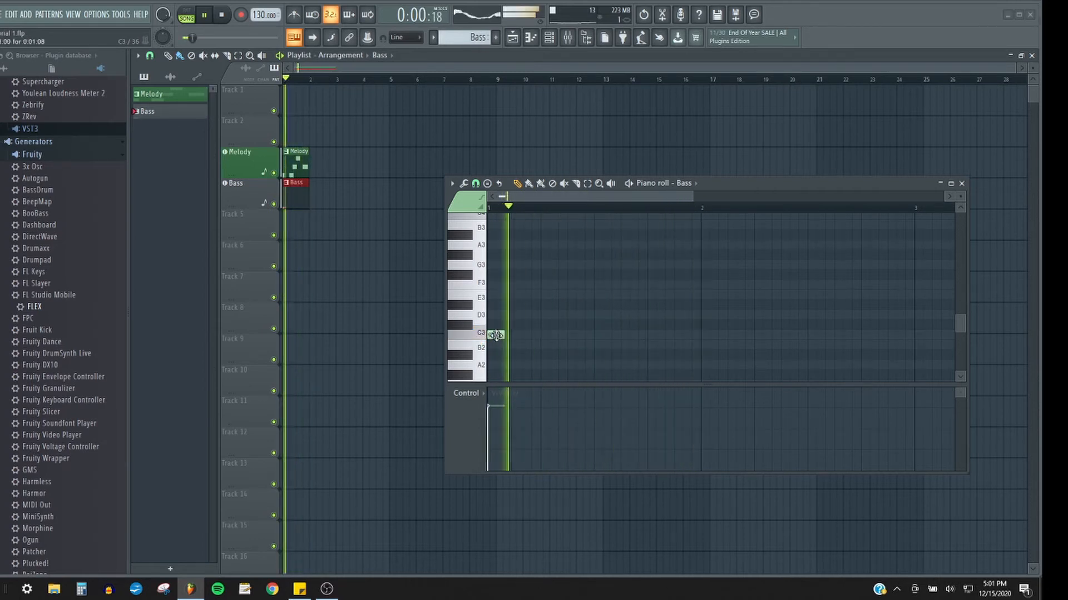
{"action": "left_click", "coordinate": [546, 335]}
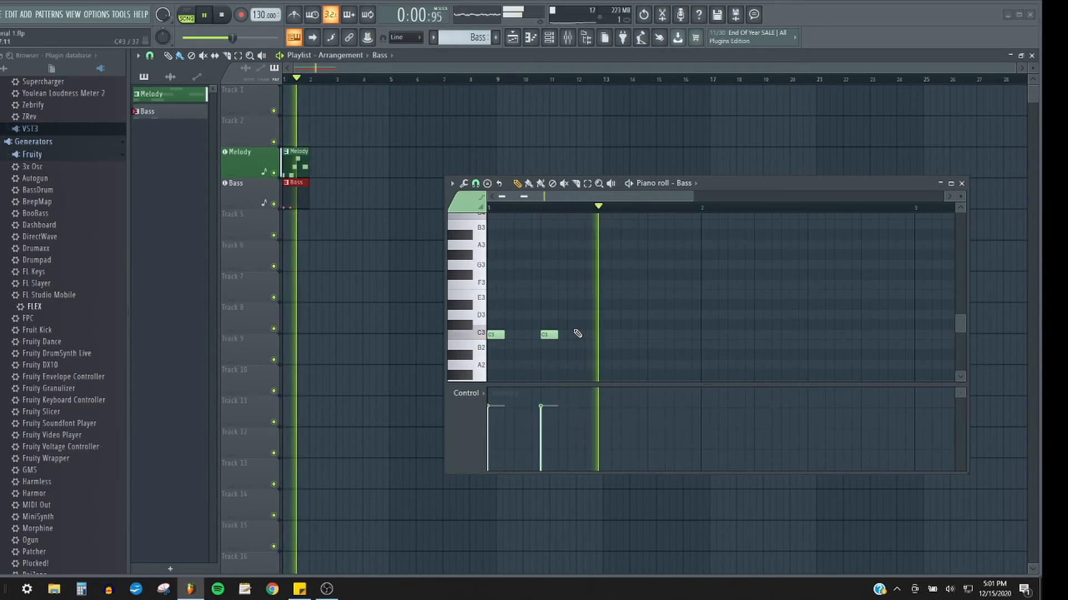
{"action": "key", "text": "space"}
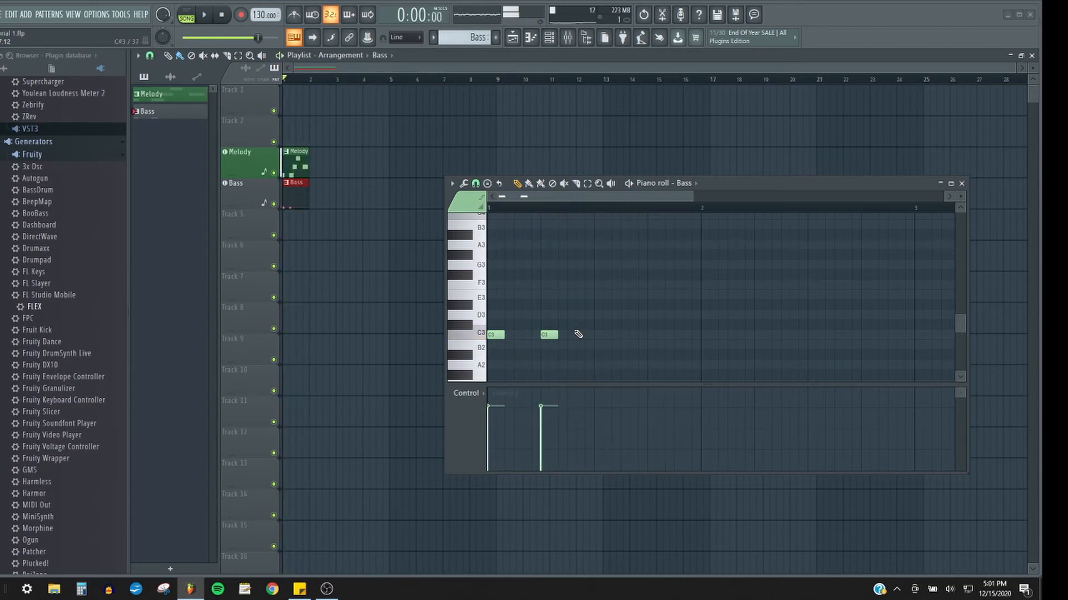
- Display the Melody clip's notes in the piano roll
{"action": "left_click", "coordinate": [298, 166]}
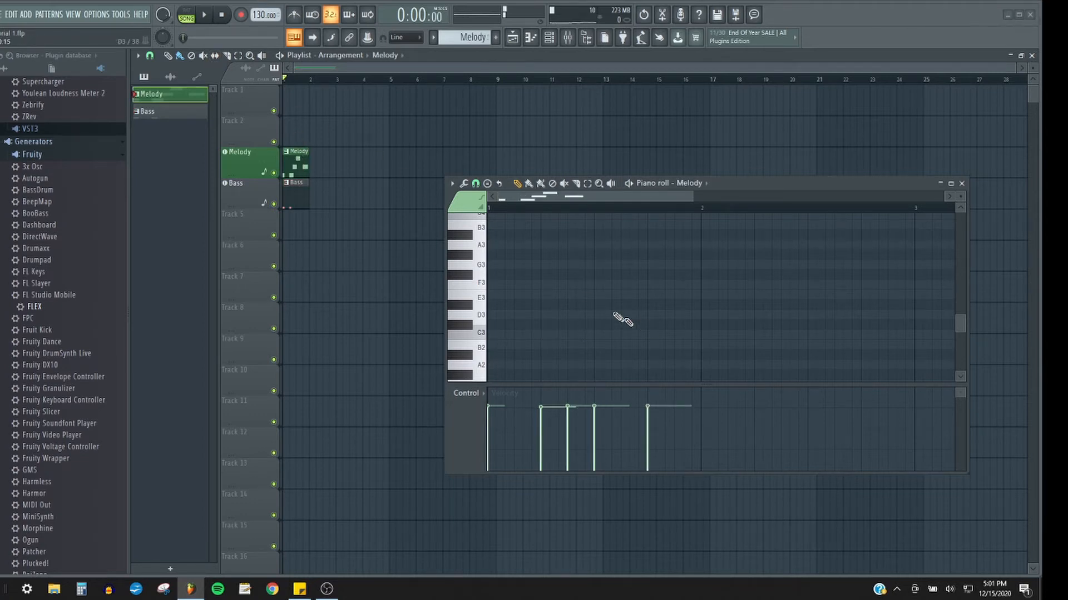
{"action": "scroll", "coordinate": [582, 304], "scroll_direction": "up", "scroll_amount": 6}
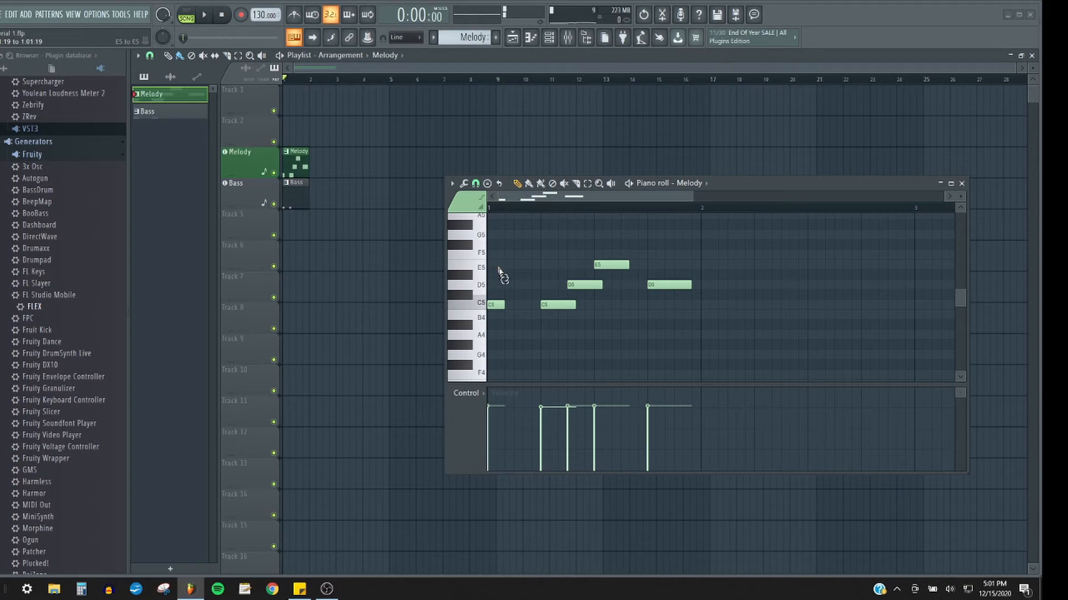
- Duplicate all the Melody notes from bar 1 into bar 2 and transpose the copy so it starts on D5
{"action": "left_click_drag", "start_coordinate": [497, 260], "coordinate": [695, 350]}
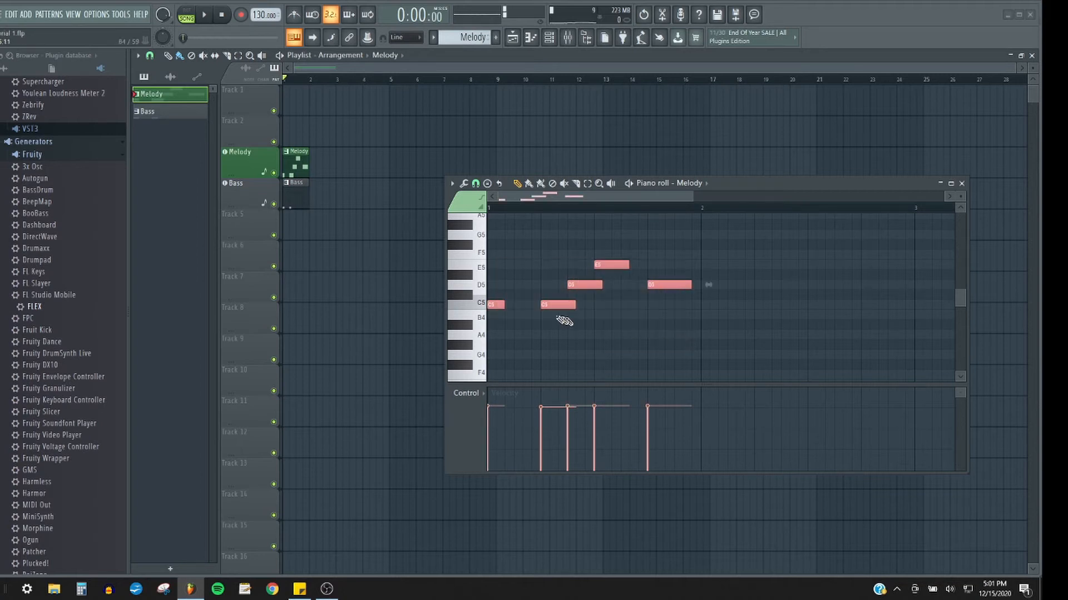
{"action": "left_click_drag", "start_coordinate": [498, 305], "coordinate": [708, 322], "text": "shift"}
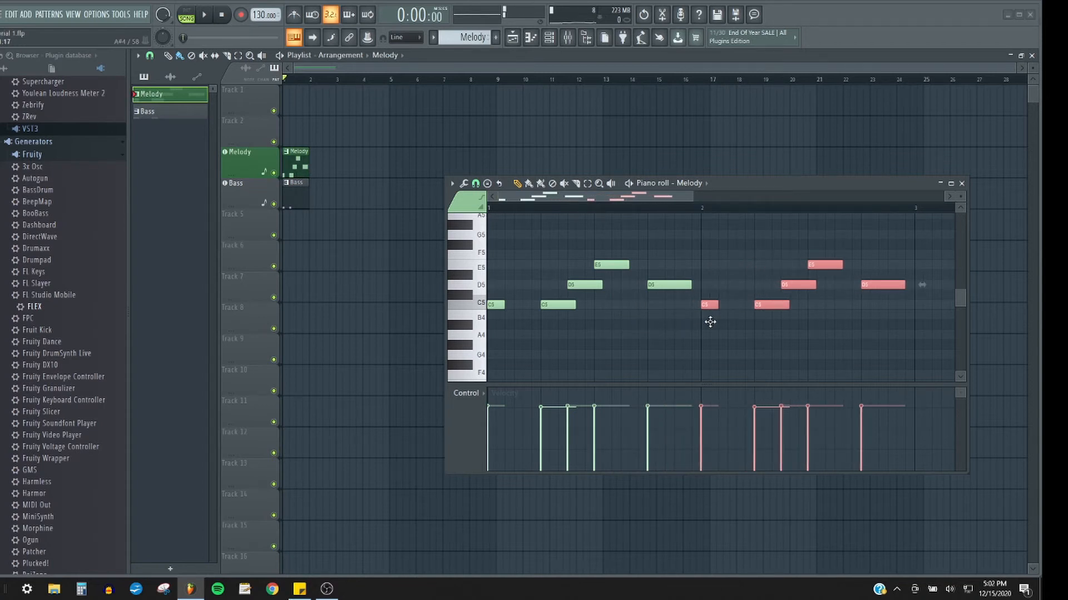
{"action": "key", "text": "shift+Down"}
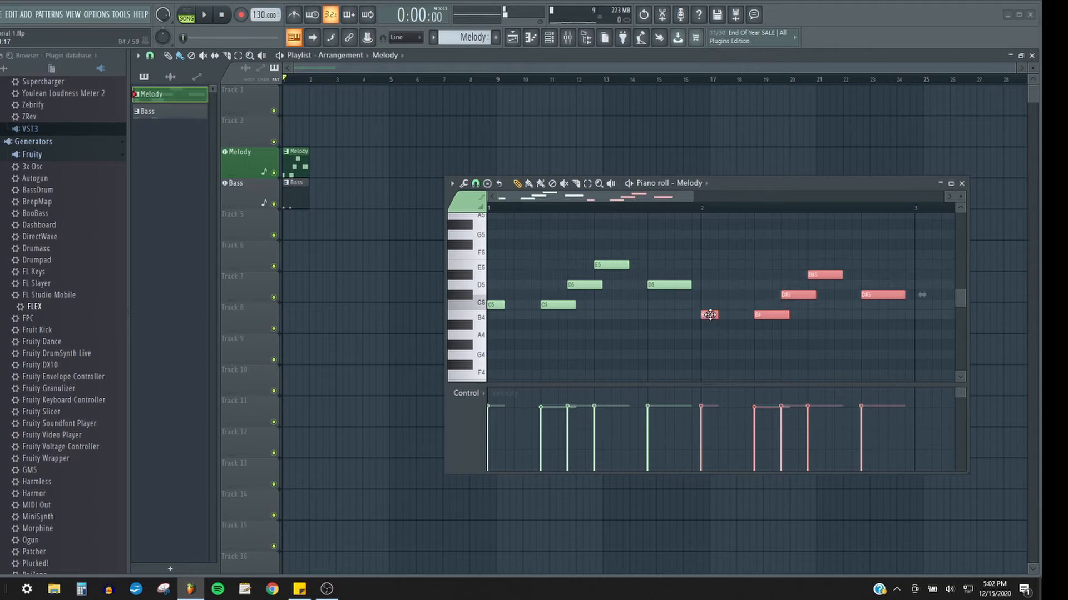
{"action": "left_click_drag", "start_coordinate": [710, 315], "coordinate": [711, 284]}
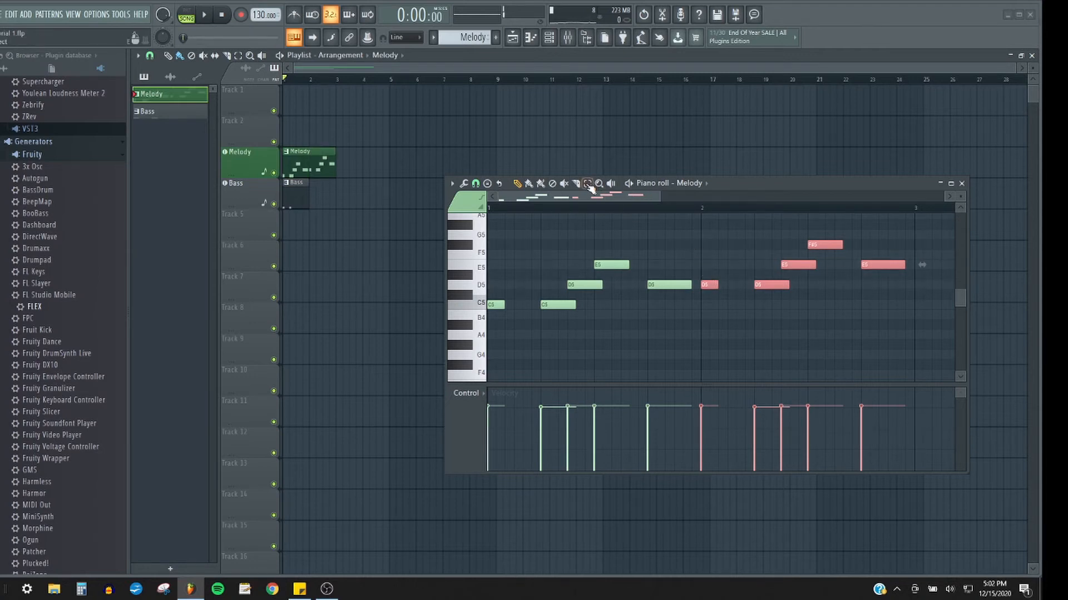
- Play the Melody pattern while transposing the bar 2 notes up to start on G5, ending with playback stopped
{"action": "key", "text": "space"}
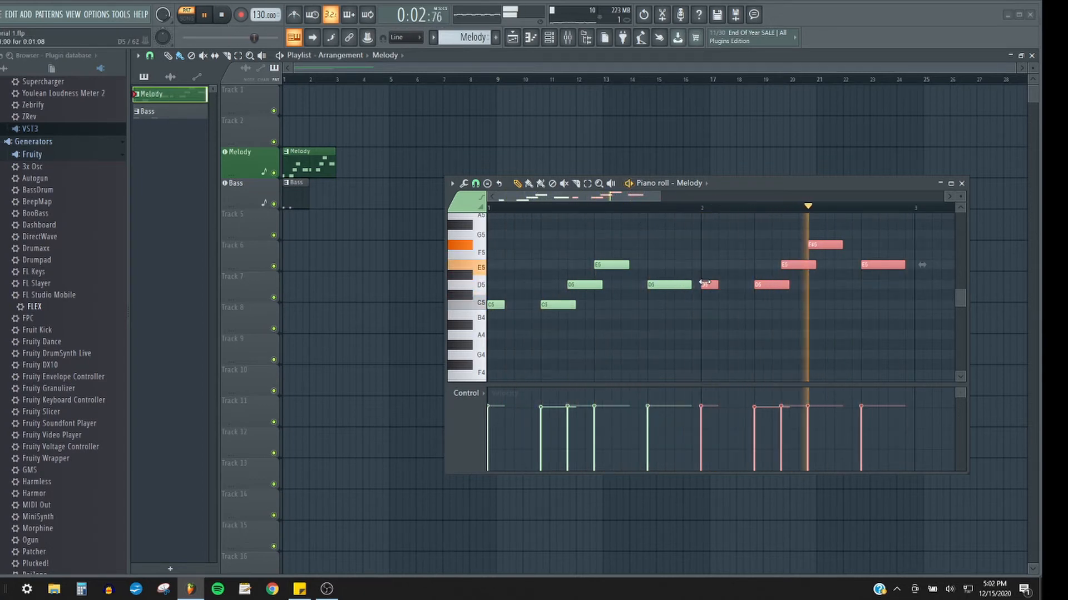
{"action": "left_click_drag", "start_coordinate": [708, 284], "coordinate": [707, 264]}
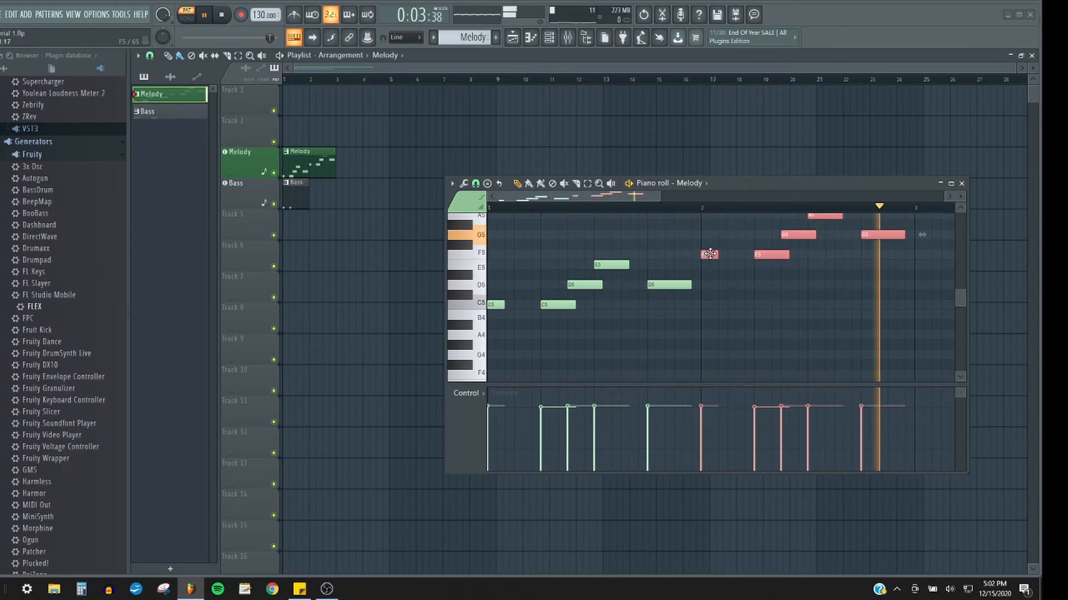
{"action": "left_click_drag", "start_coordinate": [709, 257], "coordinate": [710, 233]}
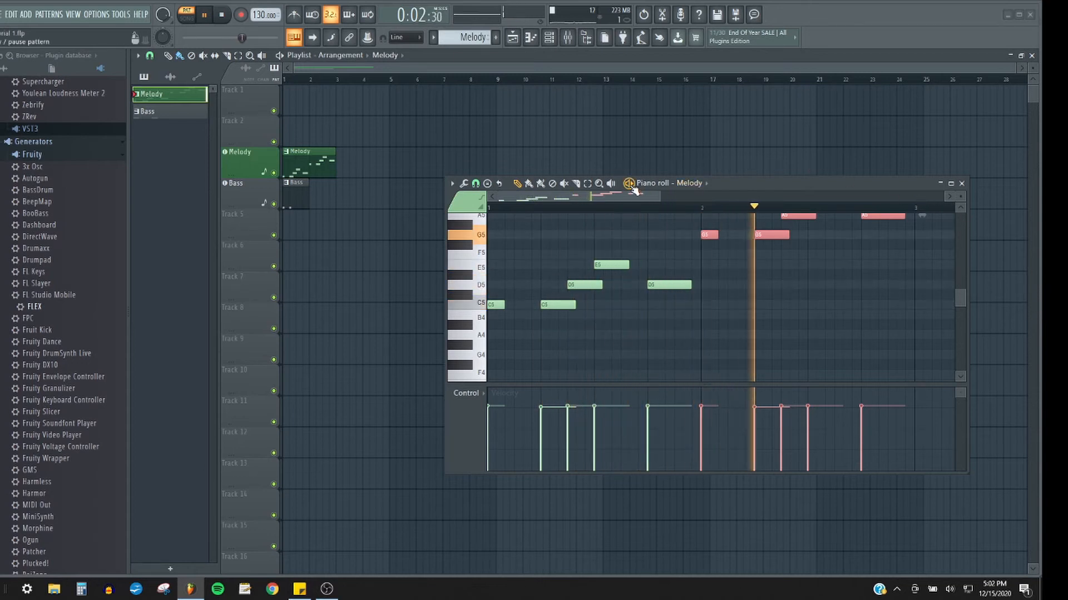
{"action": "key", "text": "space"}
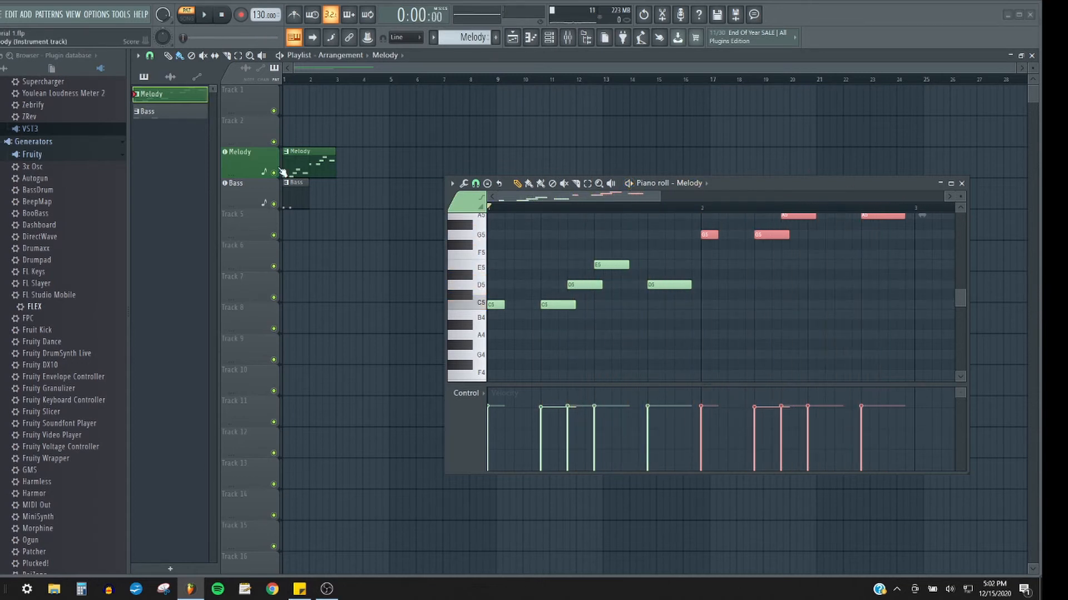
- Play the arrangement in song mode while adding D3 notes on beats 3 and 4 of the Bass clip's first bar
{"action": "left_click", "coordinate": [299, 201]}
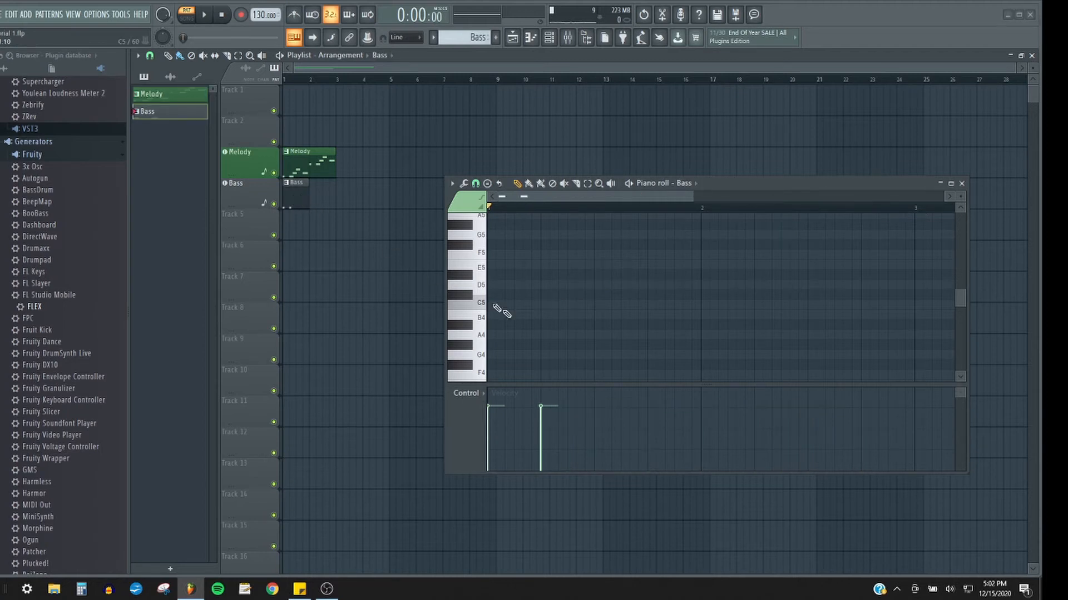
{"action": "scroll", "coordinate": [638, 334], "scroll_direction": "down", "scroll_amount": 6}
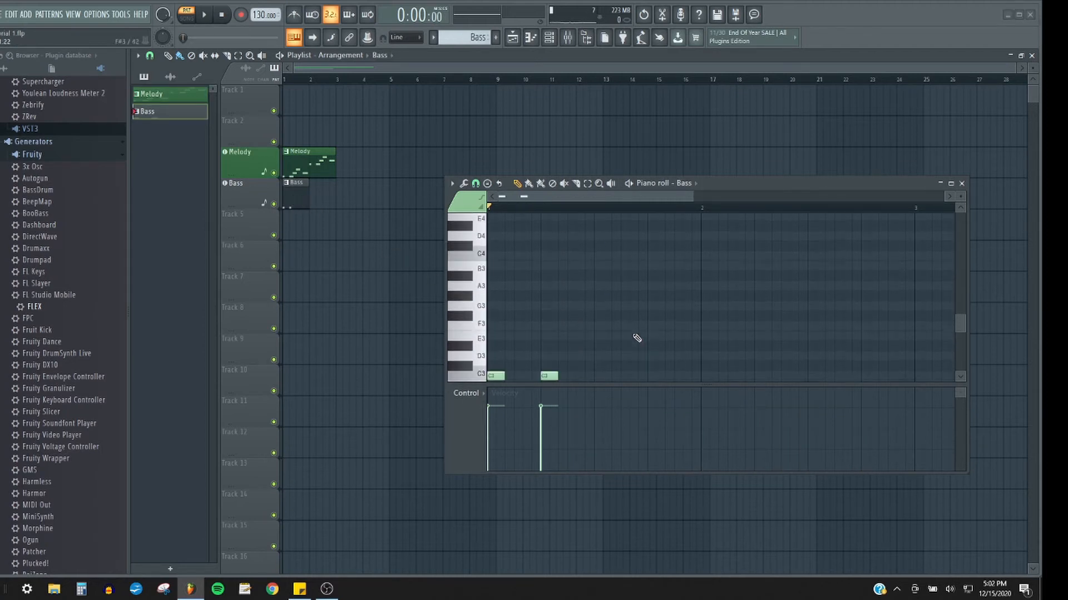
{"action": "scroll", "coordinate": [636, 338], "scroll_direction": "down", "scroll_amount": 2}
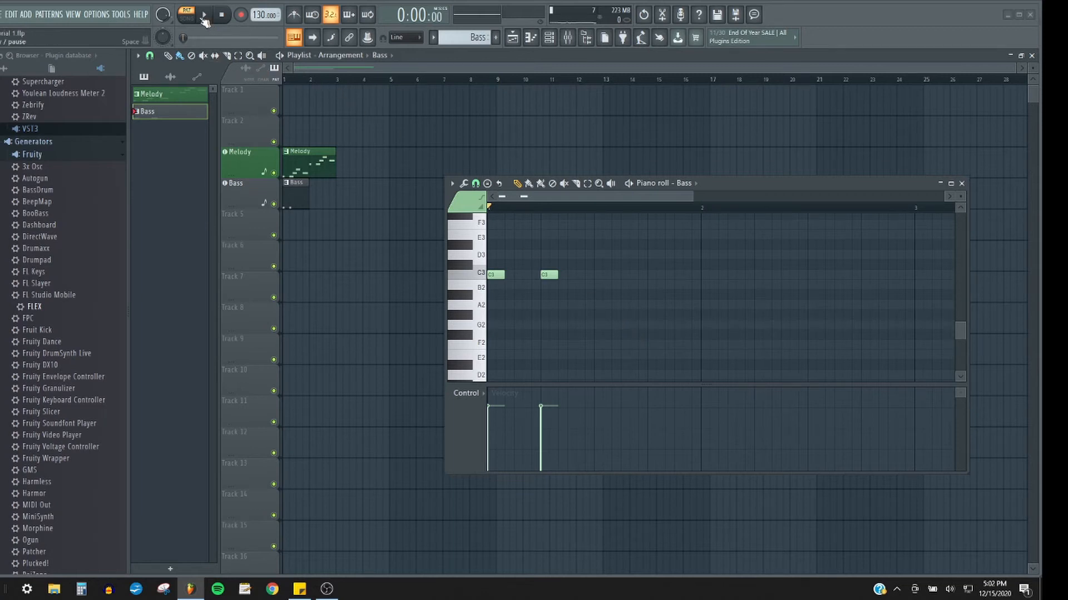
{"action": "left_click", "coordinate": [189, 17]}
{"action": "left_click", "coordinate": [205, 17]}
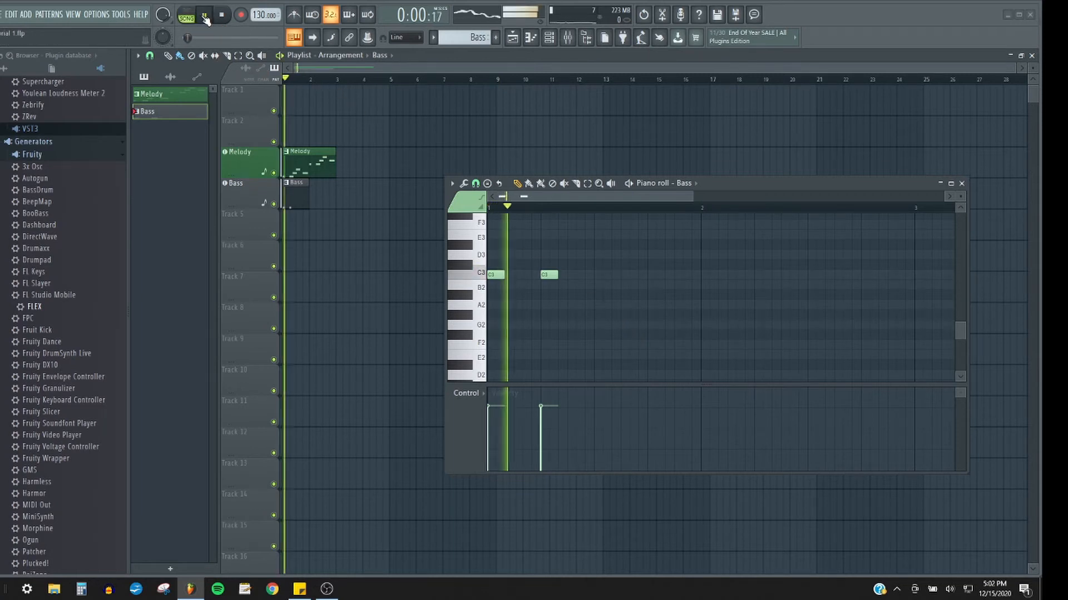
{"action": "left_click", "coordinate": [598, 265]}
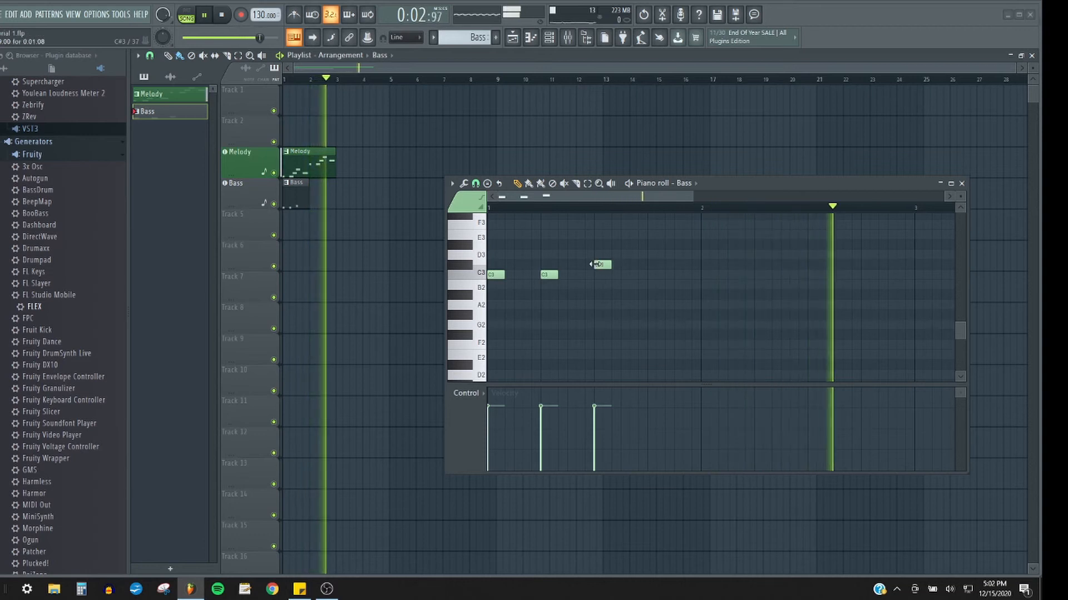
{"action": "left_click", "coordinate": [654, 266]}
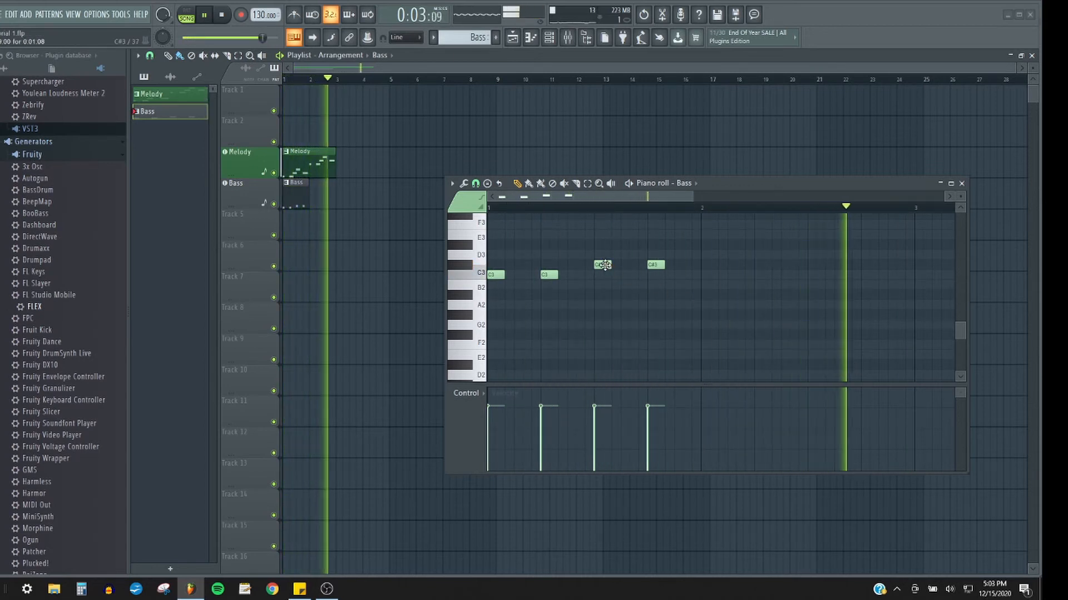
{"action": "left_click_drag", "start_coordinate": [612, 272], "coordinate": [615, 256]}
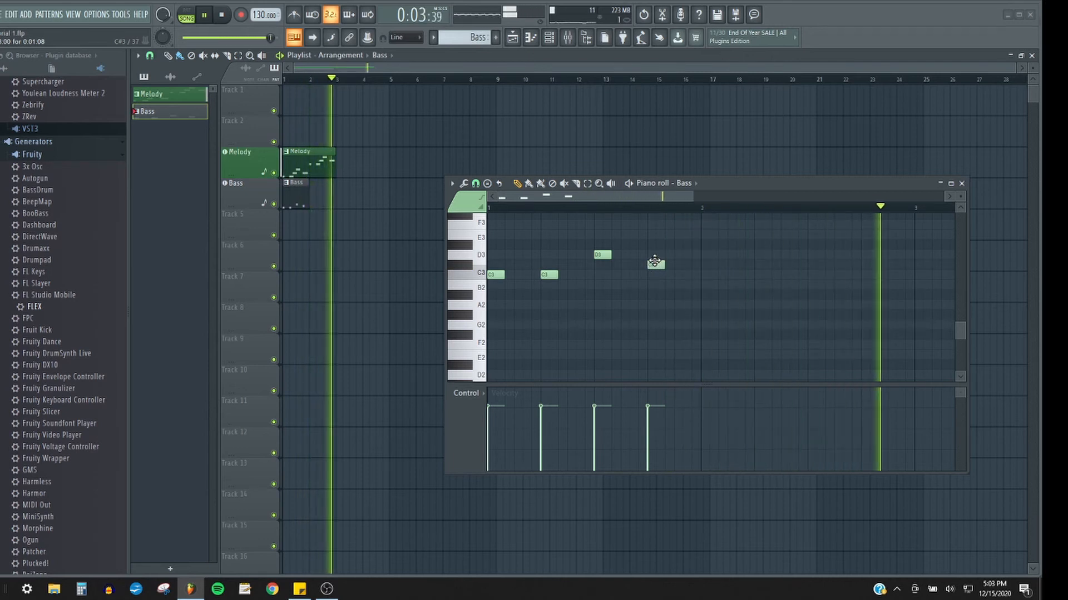
{"action": "left_click_drag", "start_coordinate": [655, 265], "coordinate": [654, 255]}
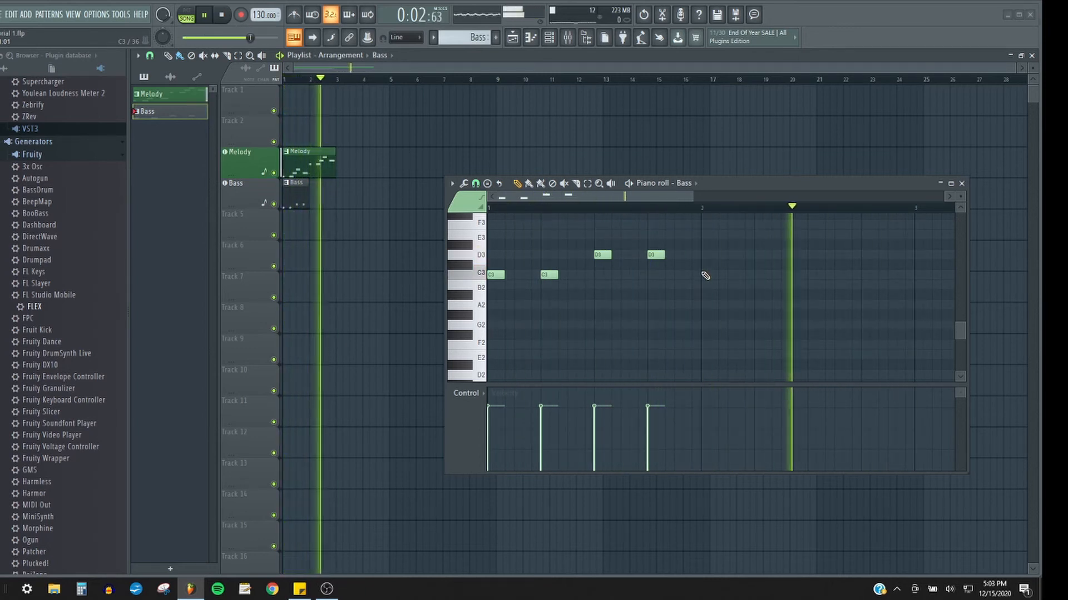
- Add bass notes in bar 2: C3 on beat 1 and E3 on beat 2, trying other pitches for the second note
{"action": "left_click", "coordinate": [705, 274]}
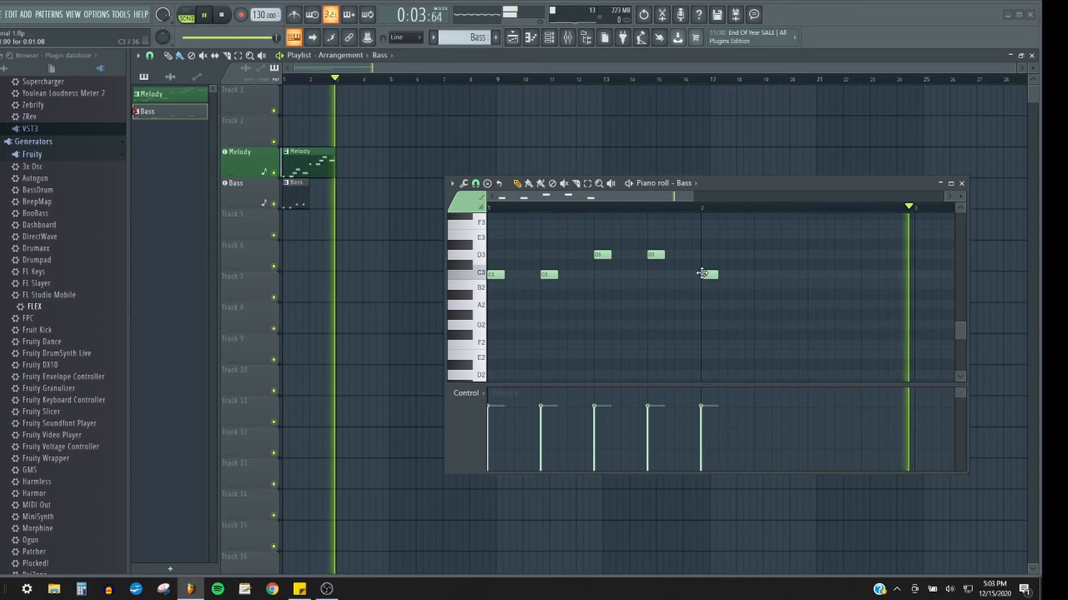
{"action": "left_click", "coordinate": [740, 305]}
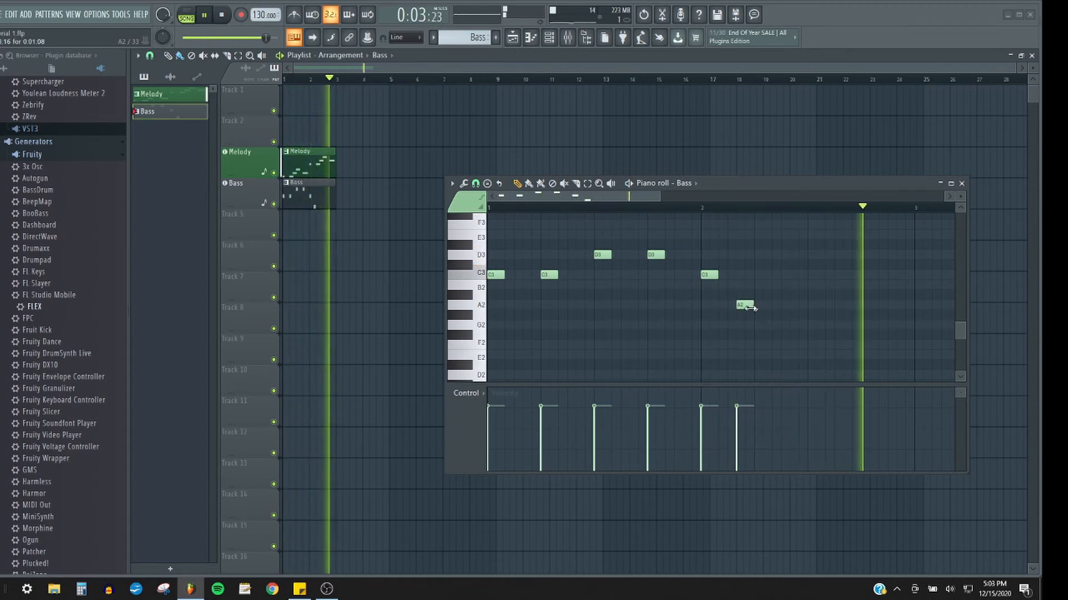
{"action": "left_click_drag", "start_coordinate": [744, 305], "coordinate": [761, 285]}
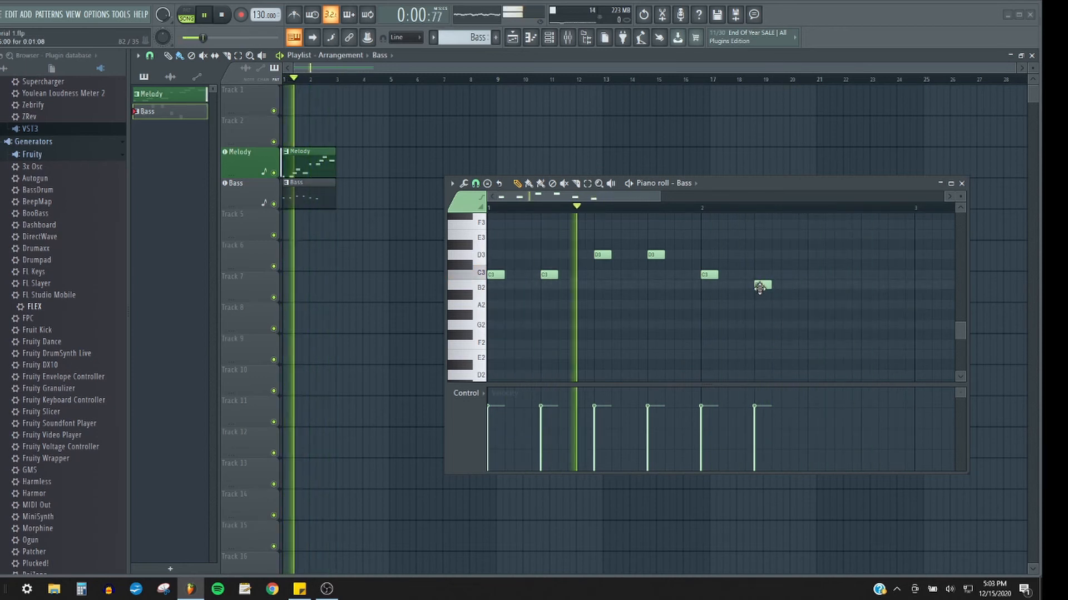
{"action": "left_click_drag", "start_coordinate": [760, 286], "coordinate": [761, 326]}
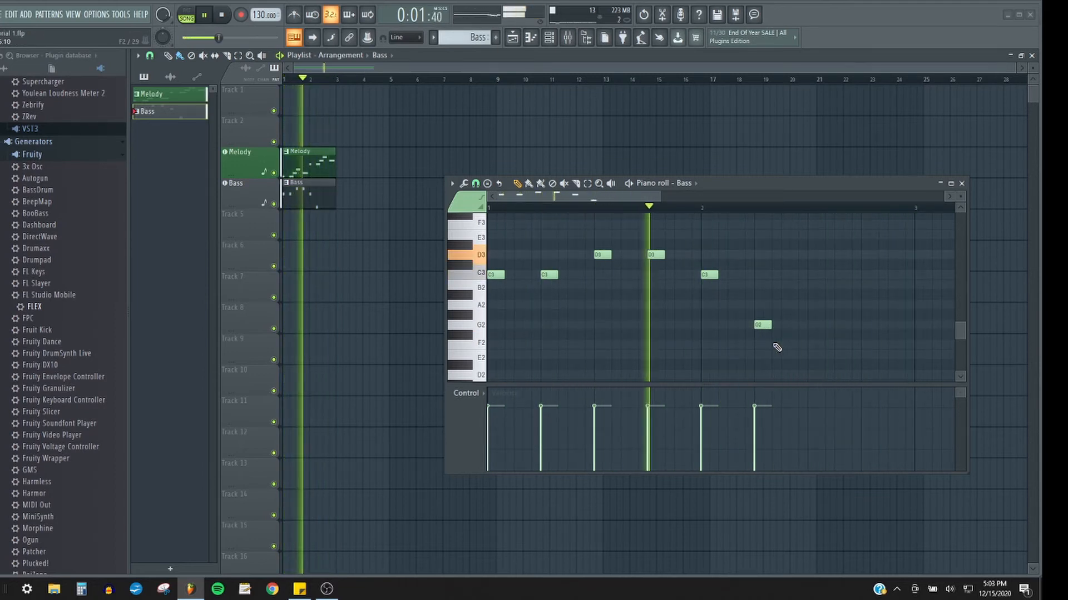
{"action": "left_click_drag", "start_coordinate": [763, 325], "coordinate": [765, 236]}
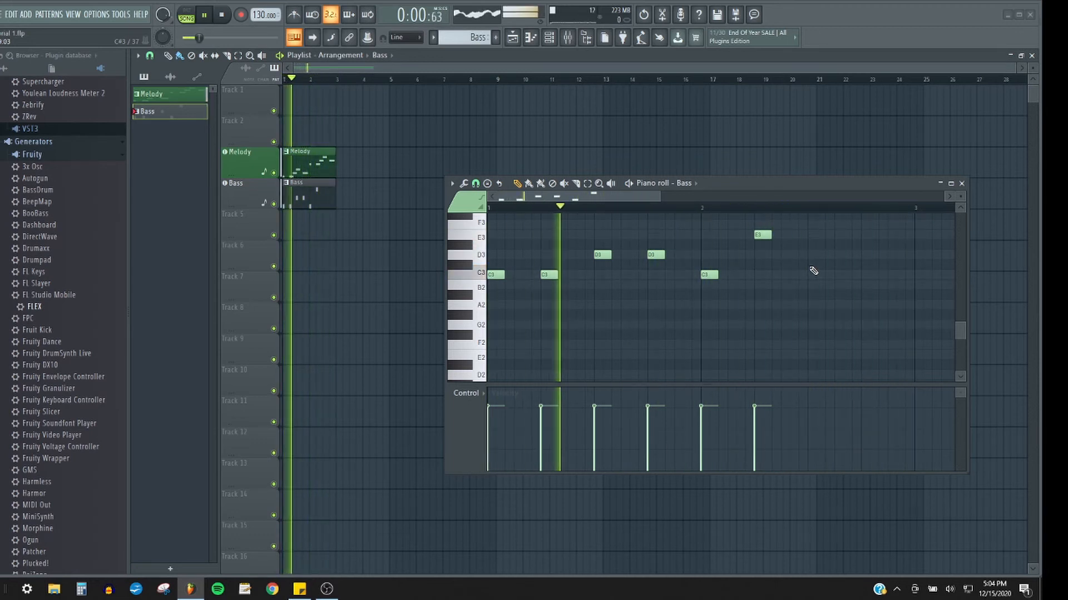
- Finish bar 2 of the bass with D3 on beat 3 and a full-beat C3 on beat 4, ending playback and closing the piano roll
{"action": "left_click", "coordinate": [812, 256]}
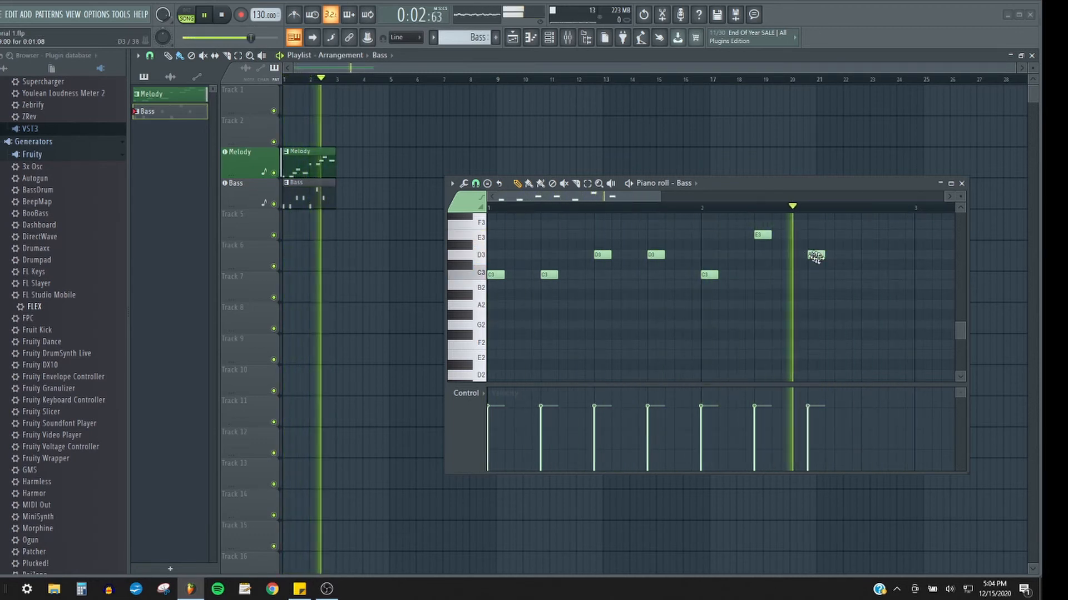
{"action": "left_click", "coordinate": [865, 277]}
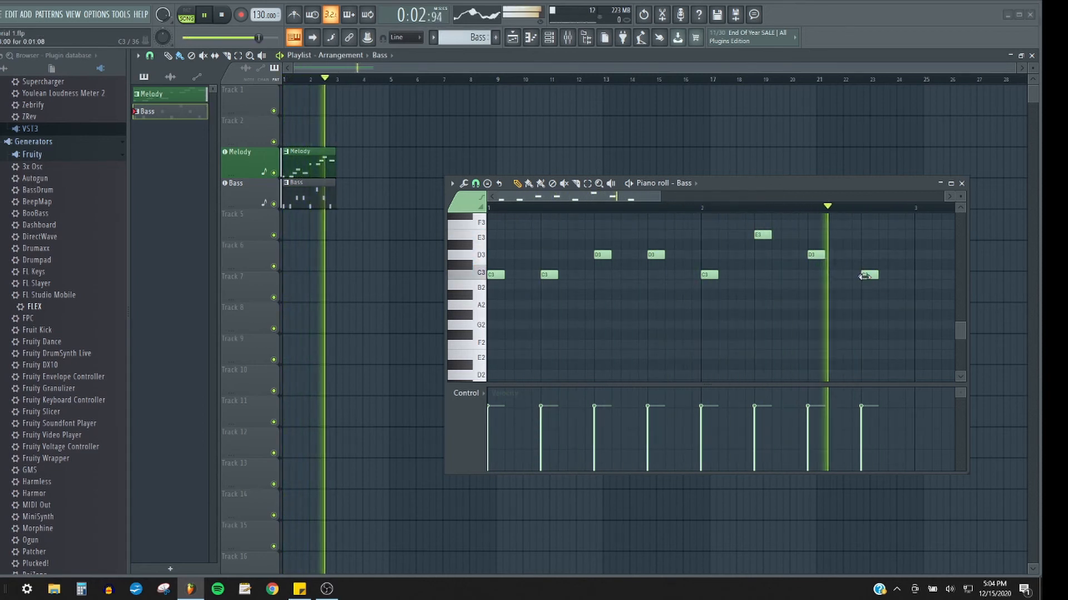
{"action": "mouse_move", "coordinate": [877, 277]}
{"action": "left_mouse_down"}
{"action": "mouse_move", "coordinate": [922, 285]}
{"action": "mouse_move", "coordinate": [913, 282]}
{"action": "left_mouse_up"}
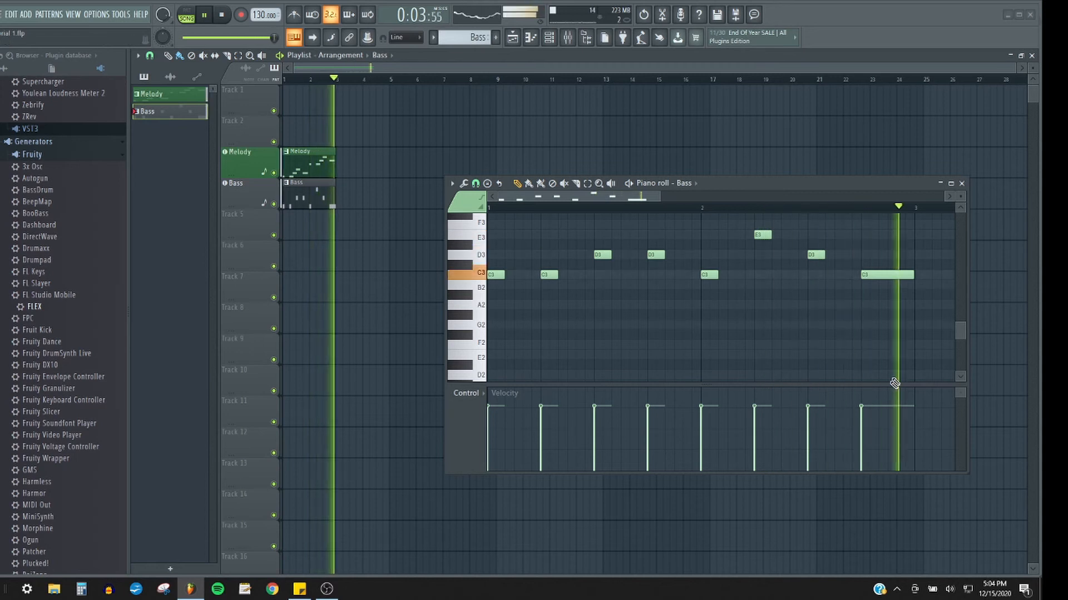
{"action": "key", "text": "space"}
{"action": "left_click", "coordinate": [961, 184]}
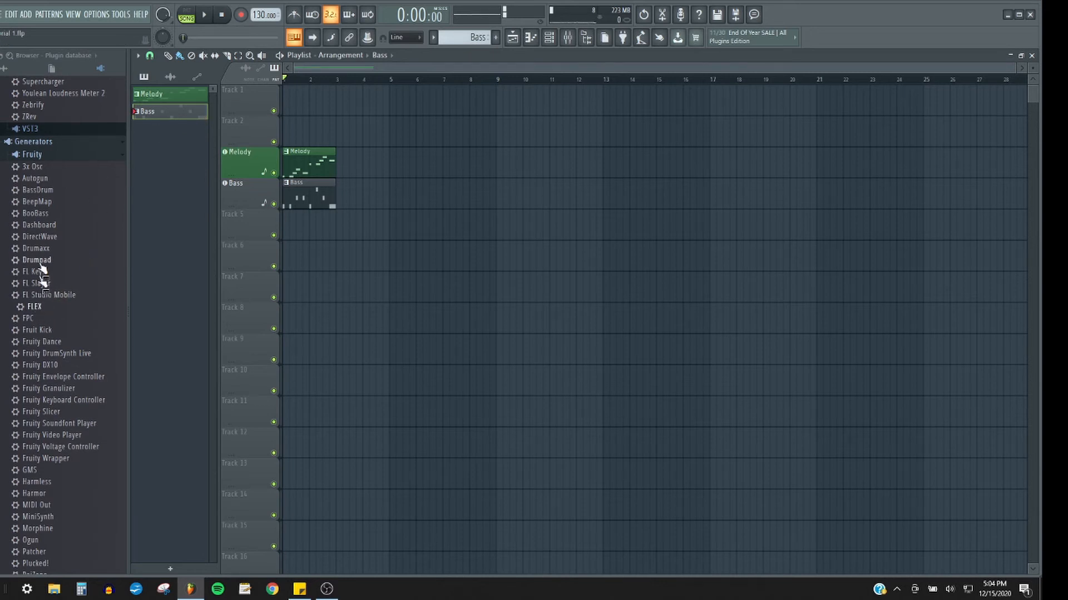
- Load the LABS plugin from the VST generators onto Track 5 of the playlist, leaving the mixer closed
{"action": "scroll", "coordinate": [35, 165], "scroll_direction": "down", "scroll_amount": 10}
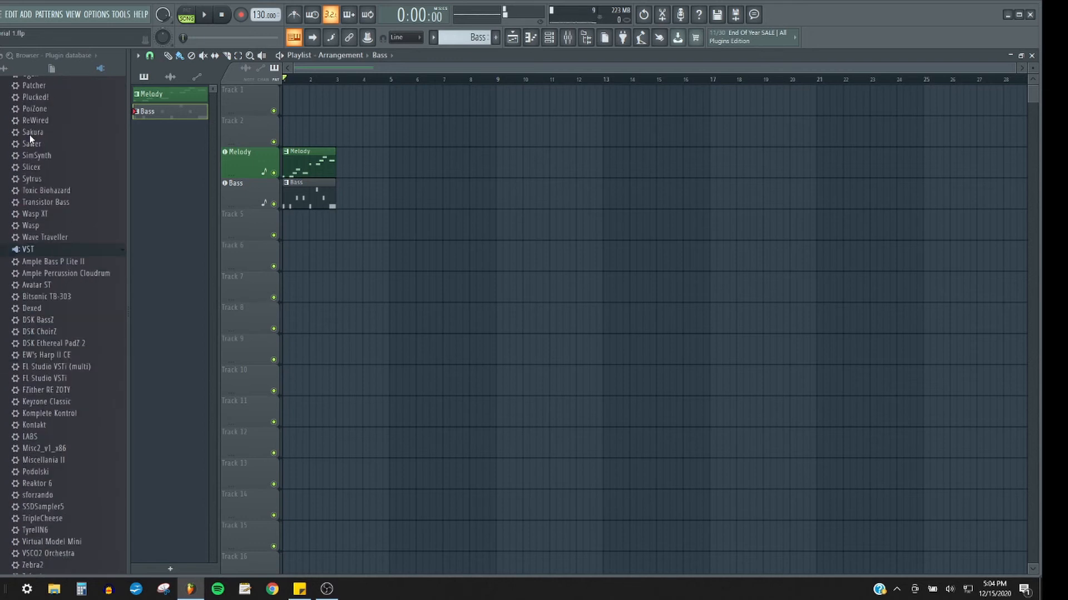
{"action": "scroll", "coordinate": [31, 143], "scroll_direction": "up", "scroll_amount": 2}
{"action": "scroll", "coordinate": [30, 144], "scroll_direction": "down", "scroll_amount": 1}
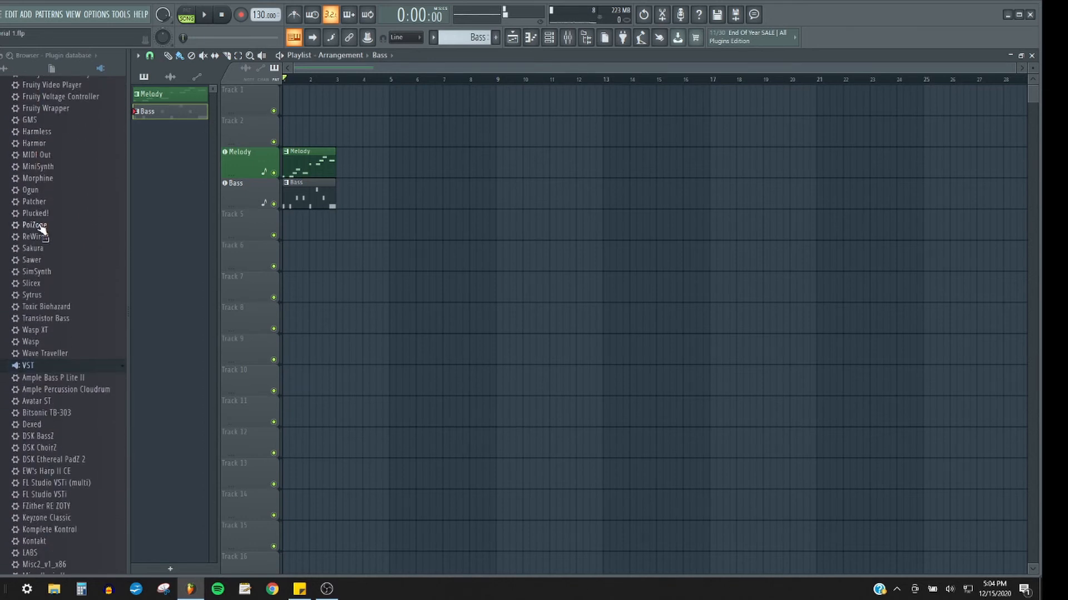
{"action": "scroll", "coordinate": [42, 230], "scroll_direction": "down", "scroll_amount": 4}
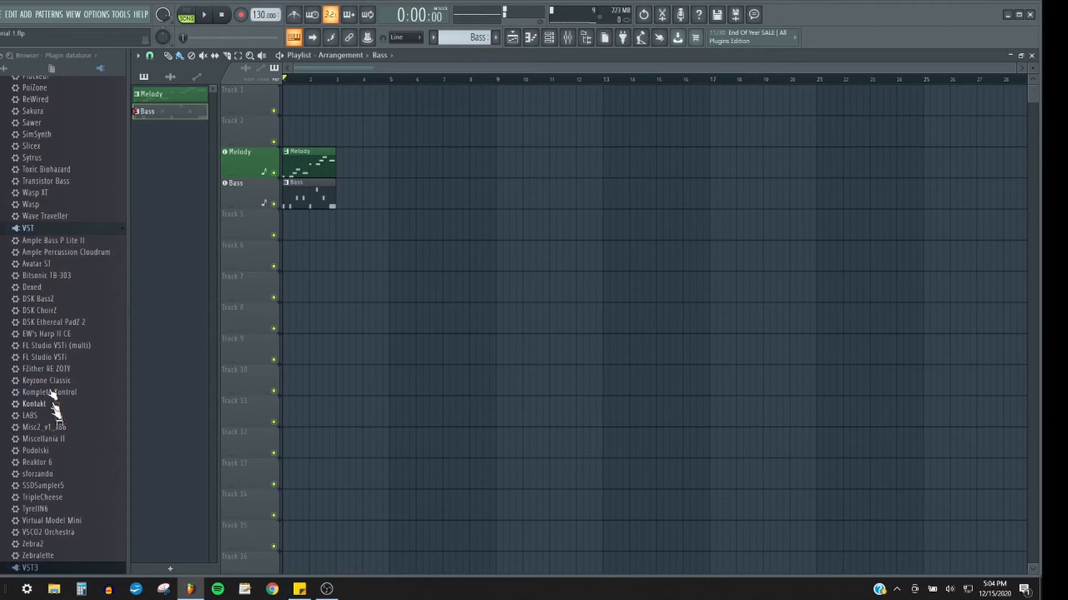
{"action": "left_click", "coordinate": [34, 418]}
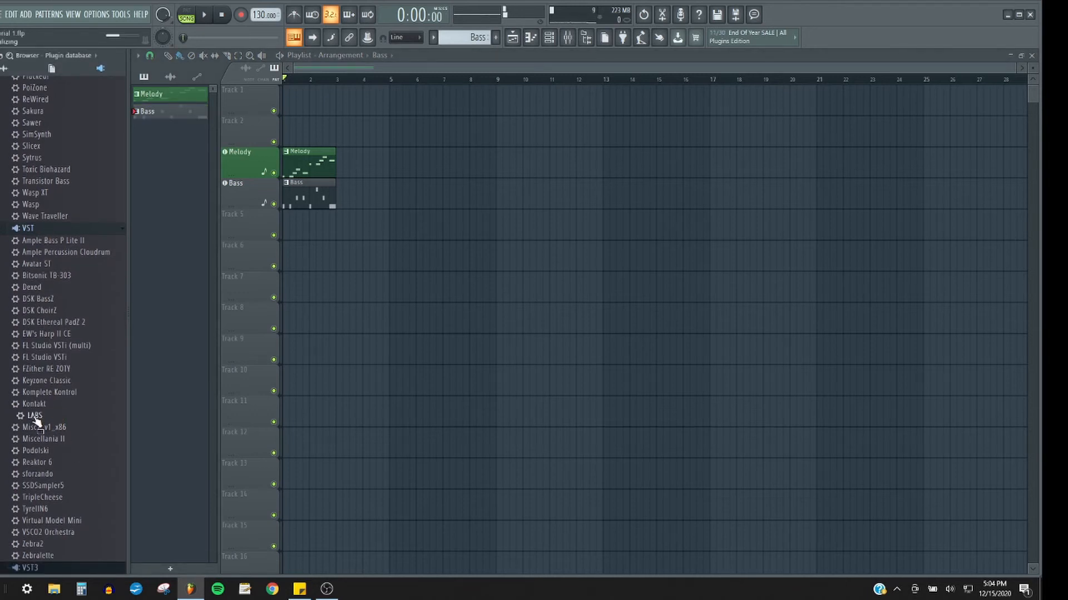
{"action": "left_click_drag", "start_coordinate": [35, 420], "coordinate": [240, 219]}
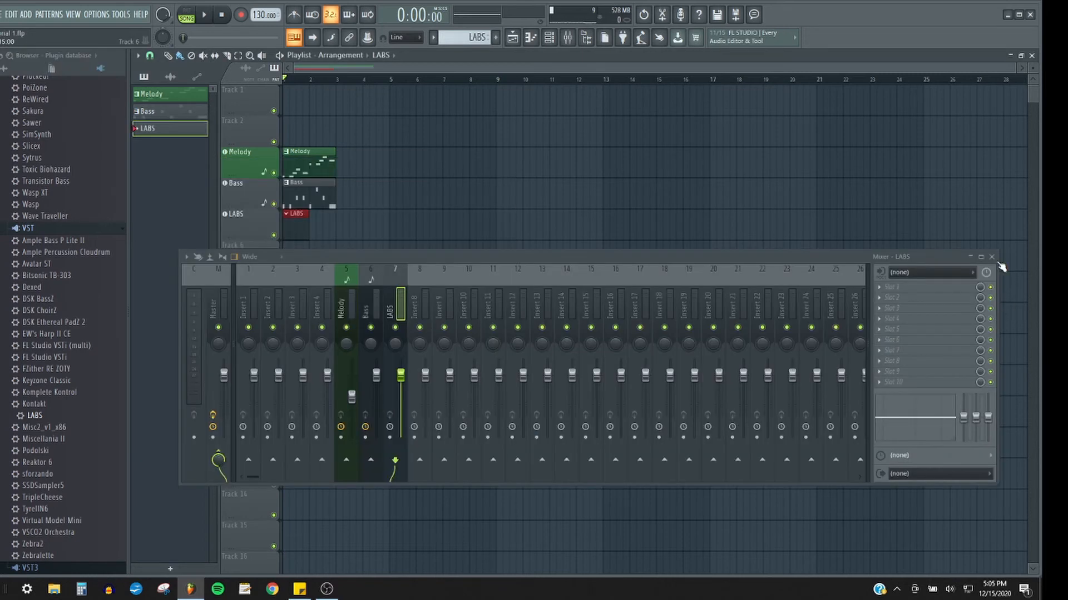
{"action": "left_click", "coordinate": [992, 257]}
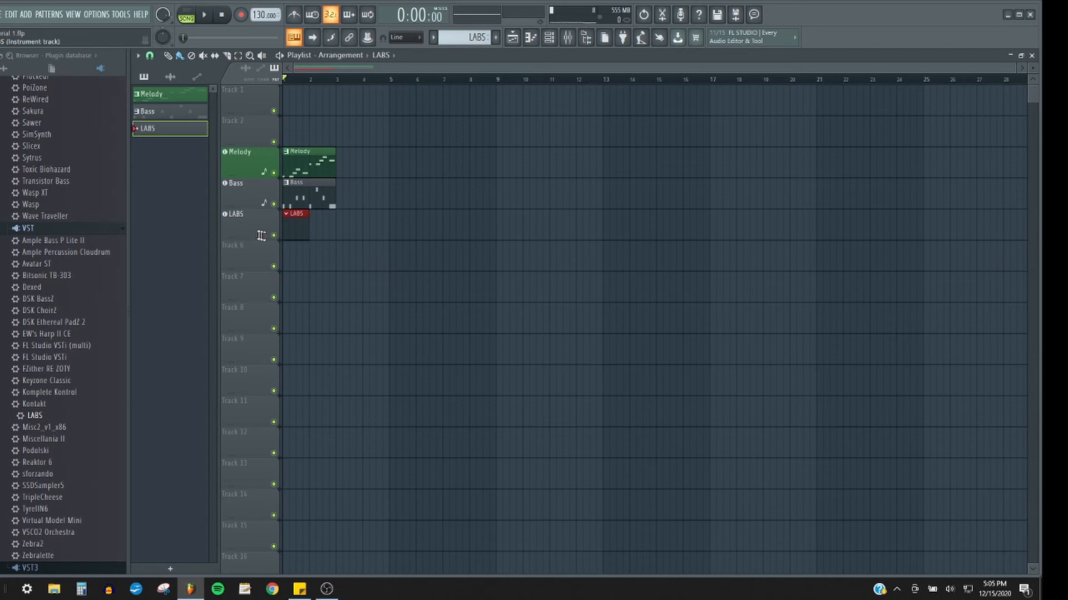
- Open the LABS instrument and load its Drums preset from the Drums category
{"action": "left_click", "coordinate": [238, 228]}
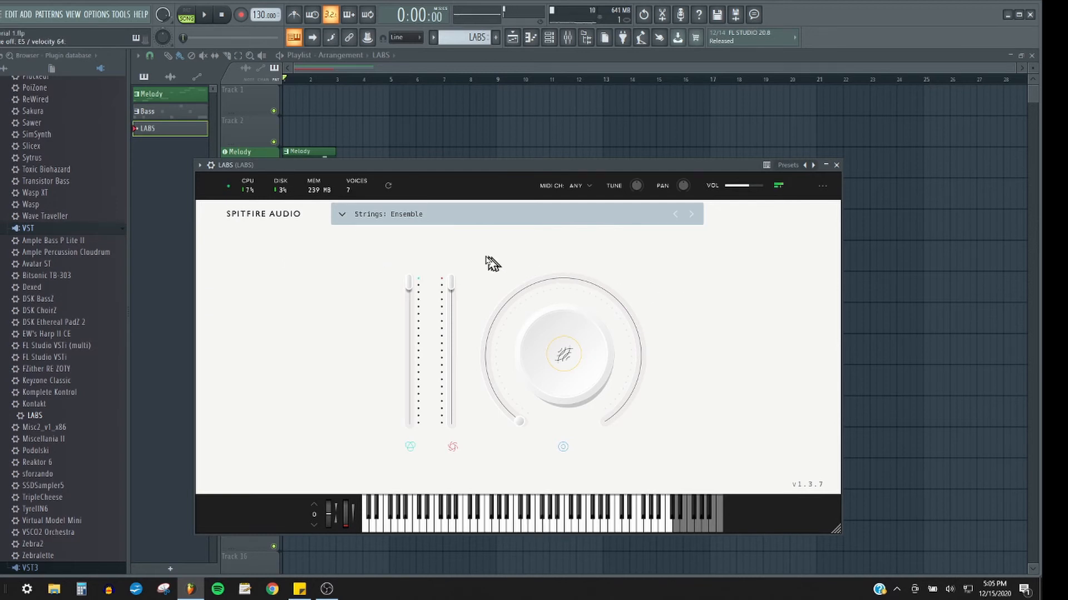
{"action": "left_click", "coordinate": [343, 216]}
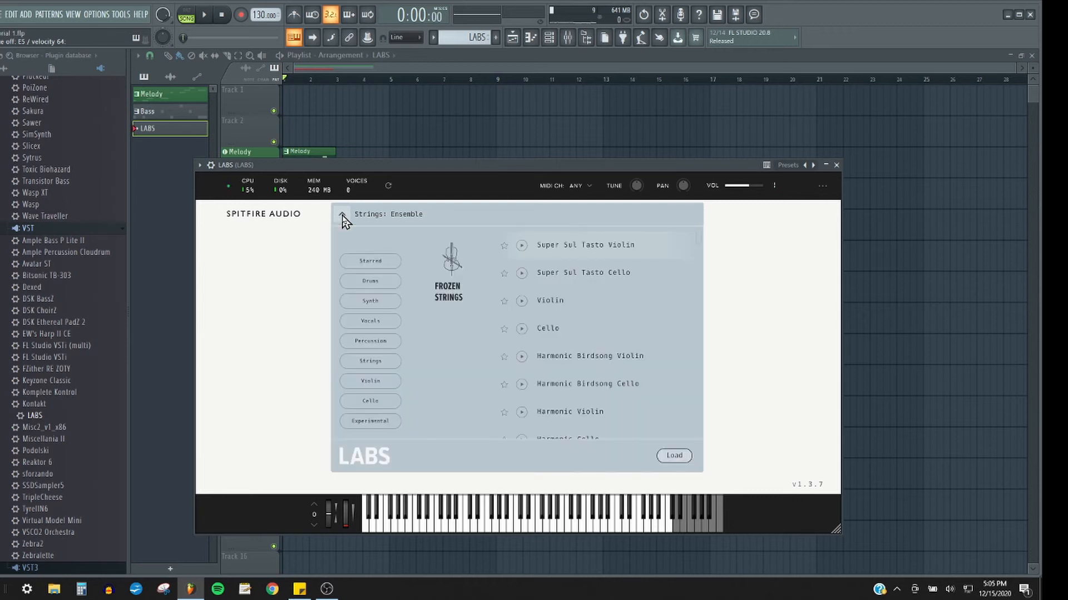
{"action": "left_click", "coordinate": [367, 282]}
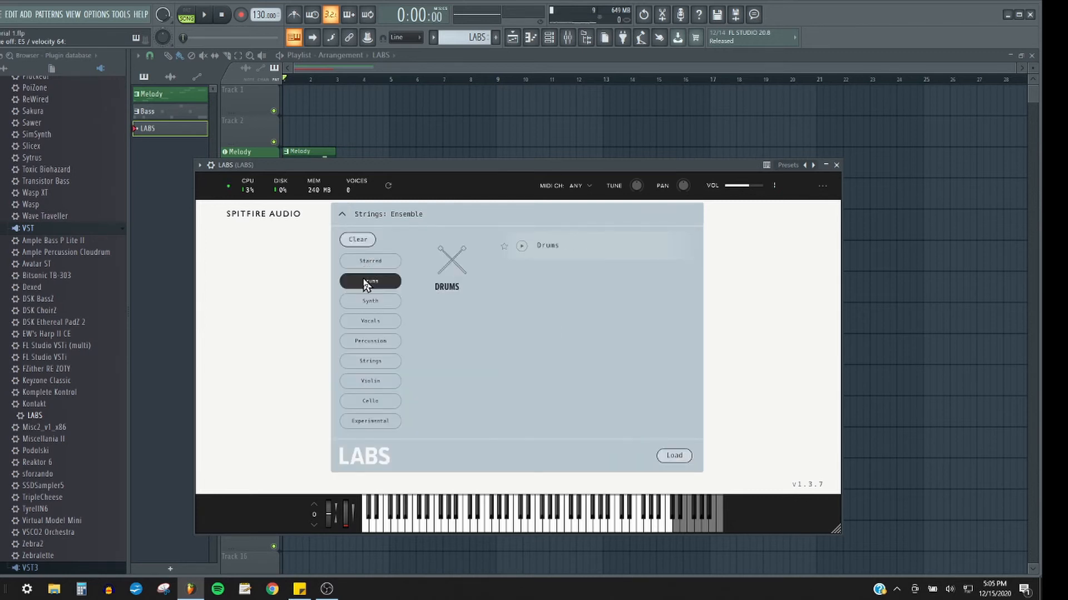
{"action": "left_click", "coordinate": [671, 457]}
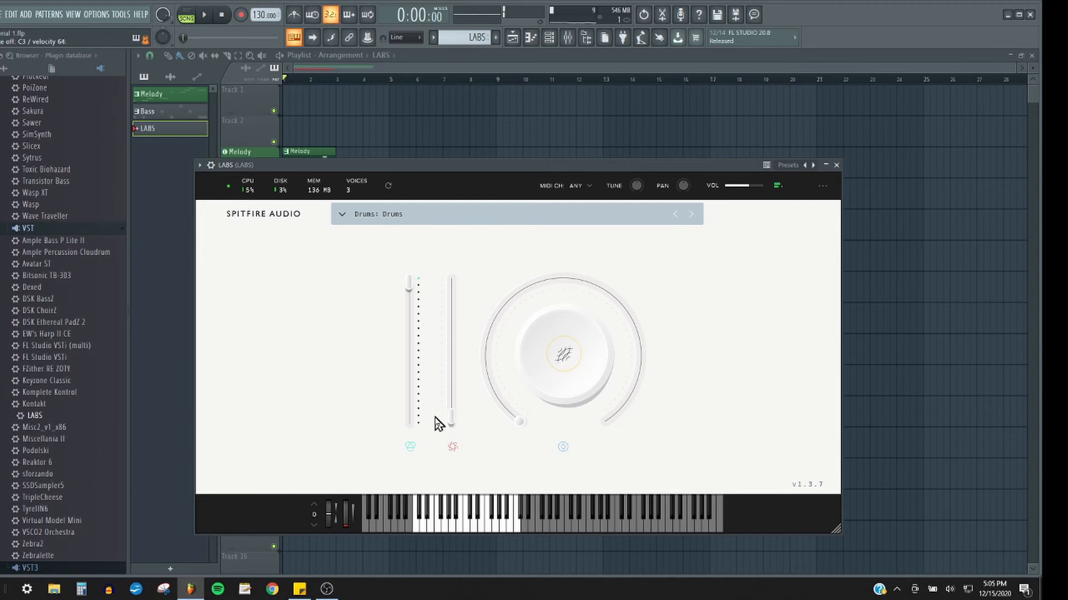
- Raise the red-marked slider of the LABS Drums preset to near maximum, increase the instrument volume slightly and close the plugin window
{"action": "left_click_drag", "start_coordinate": [450, 419], "coordinate": [453, 355]}
{"action": "key", "text": "c"}
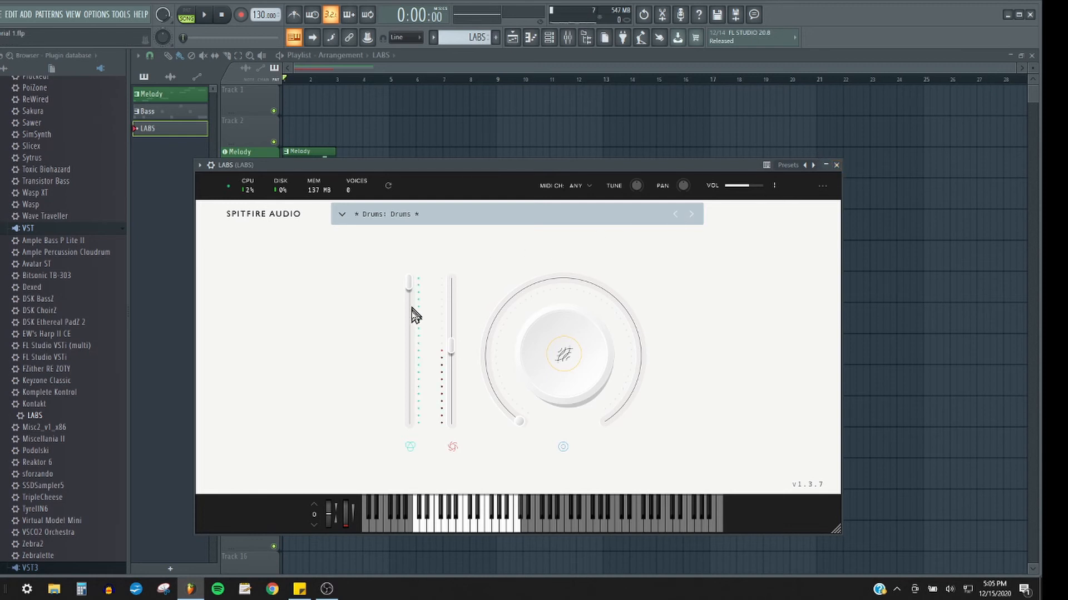
{"action": "left_click_drag", "start_coordinate": [452, 348], "coordinate": [450, 298]}
{"action": "left_click_drag", "start_coordinate": [749, 191], "coordinate": [757, 190]}
{"action": "left_click", "coordinate": [836, 166]}
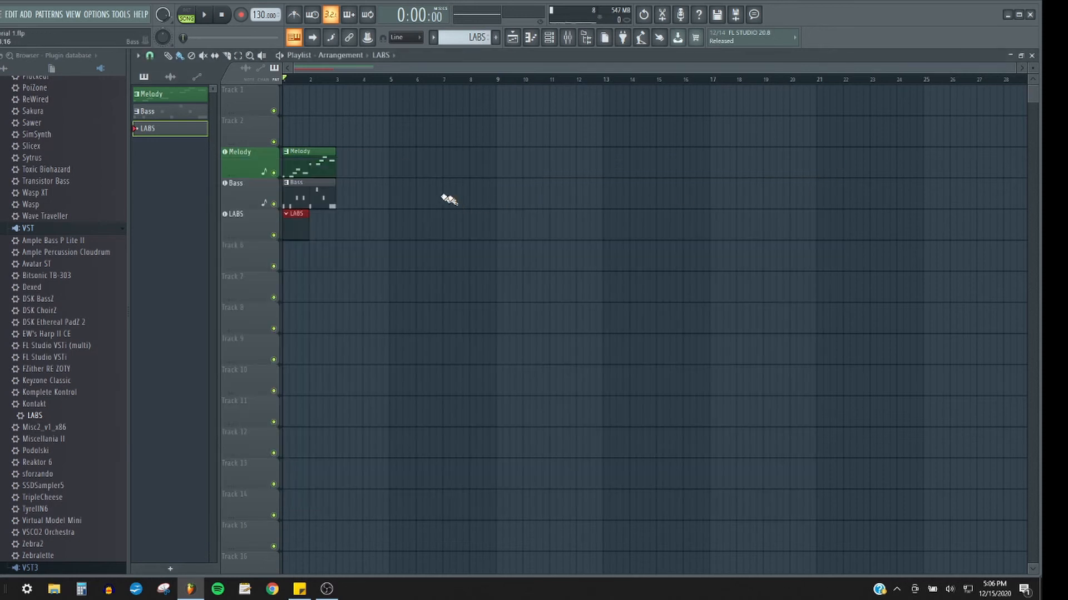
- Rename the LABS pattern as Kick and color it dark slate blue (#512876)
{"action": "right_click", "coordinate": [241, 223]}
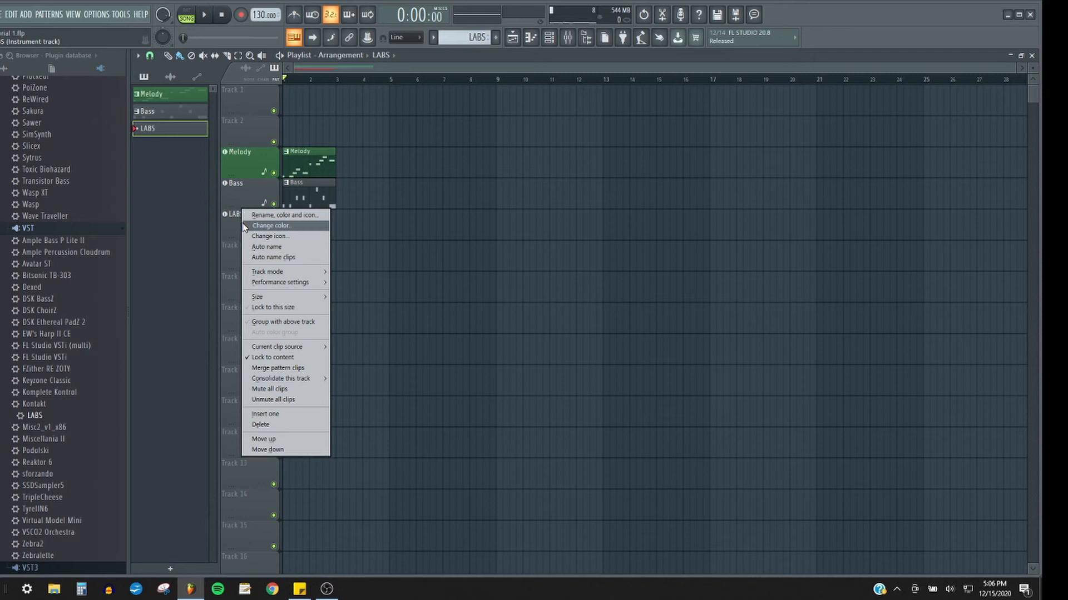
{"action": "mouse_move", "coordinate": [264, 286]}
{"action": "right_click", "coordinate": [177, 134]}
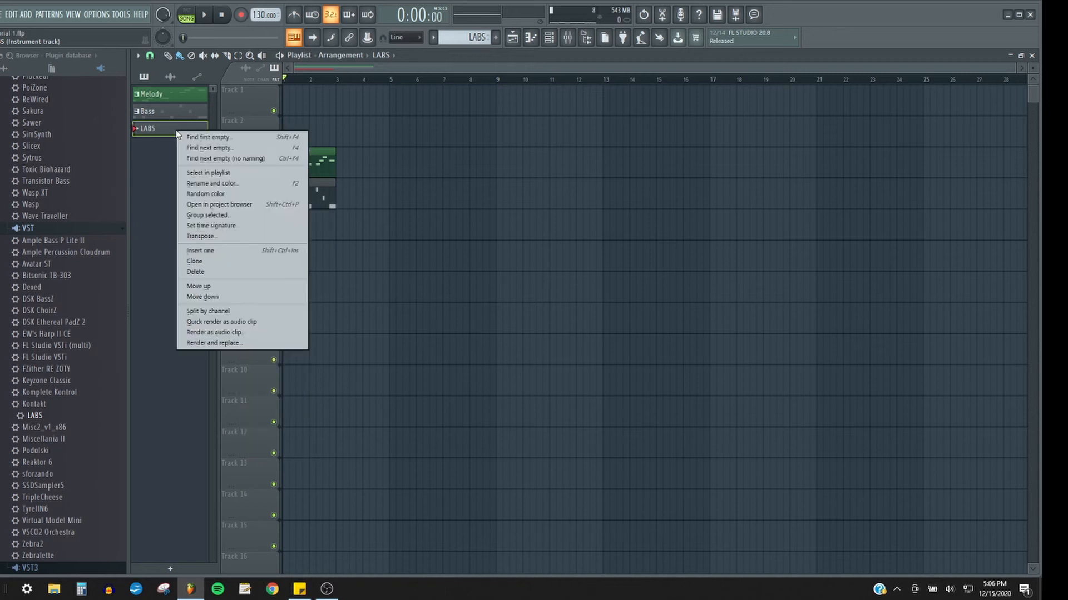
{"action": "left_click", "coordinate": [202, 184]}
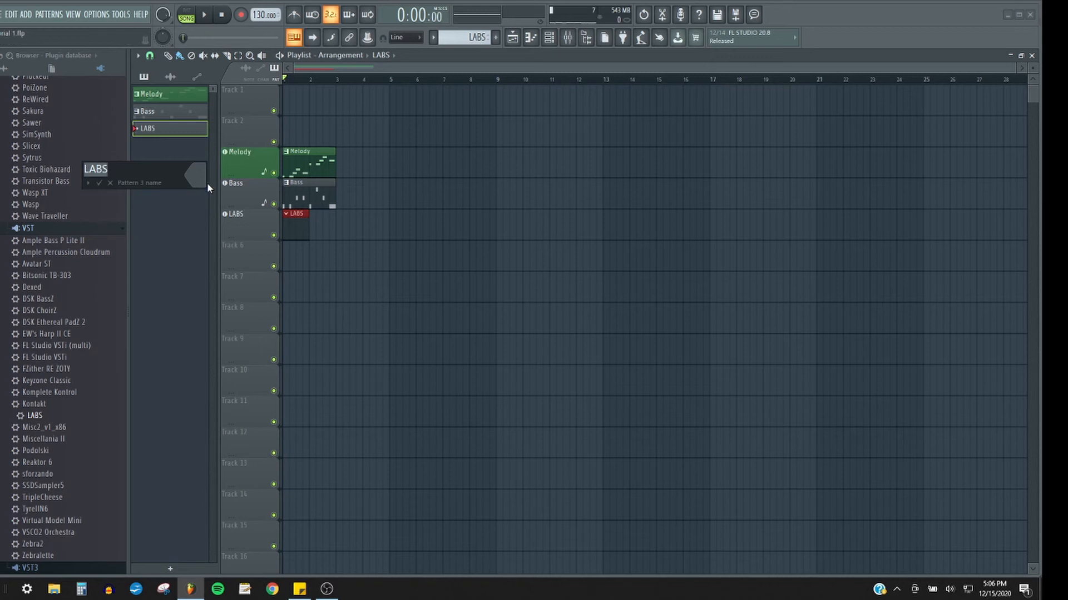
{"action": "type", "text": "Kick"}
{"action": "left_click", "coordinate": [196, 182]}
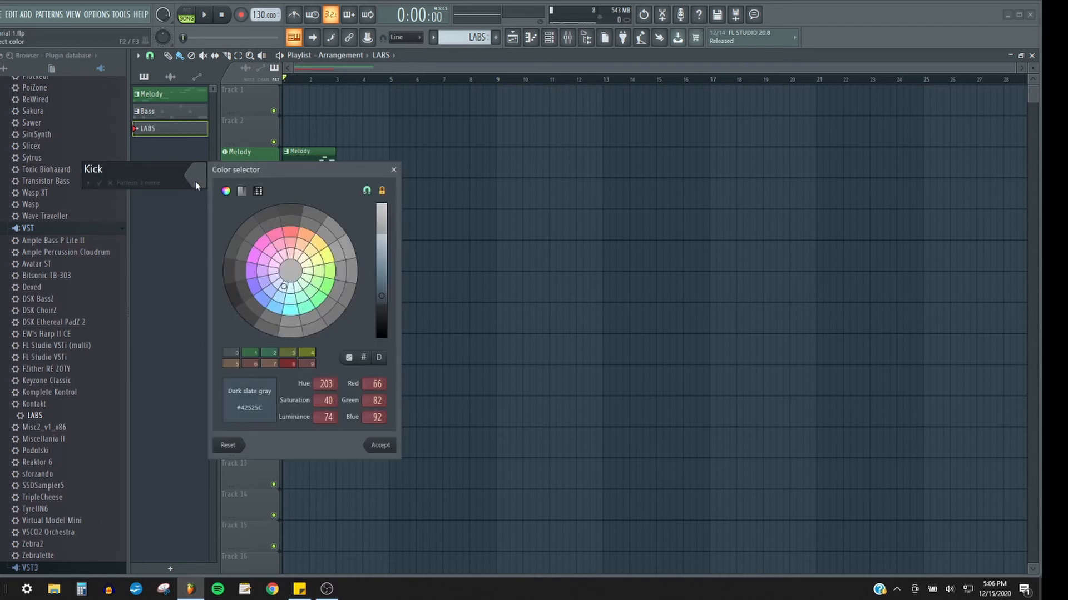
{"action": "left_click", "coordinate": [252, 272]}
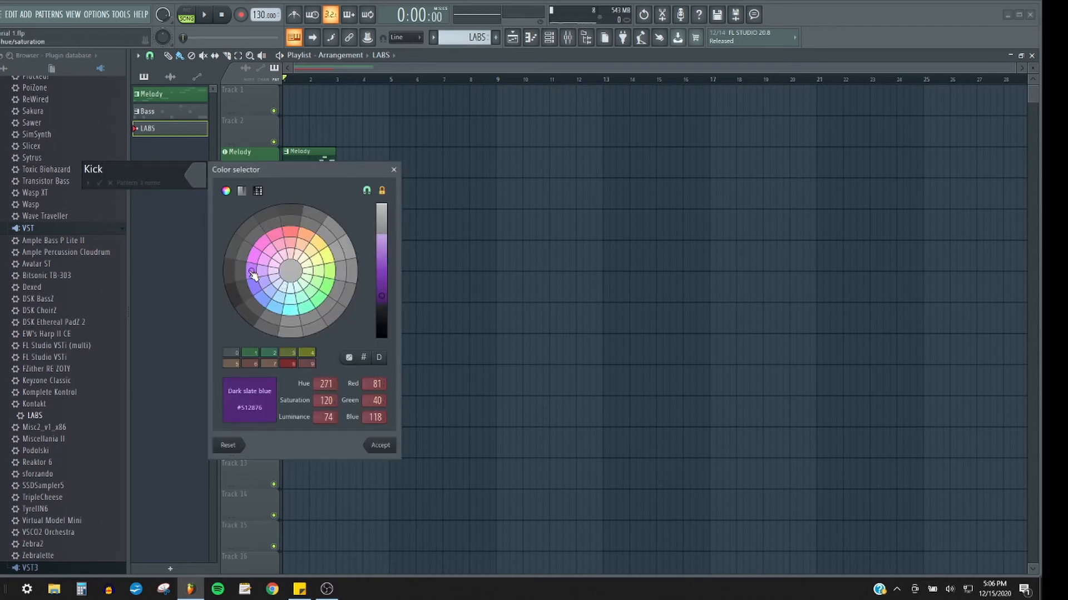
{"action": "left_click", "coordinate": [383, 450]}
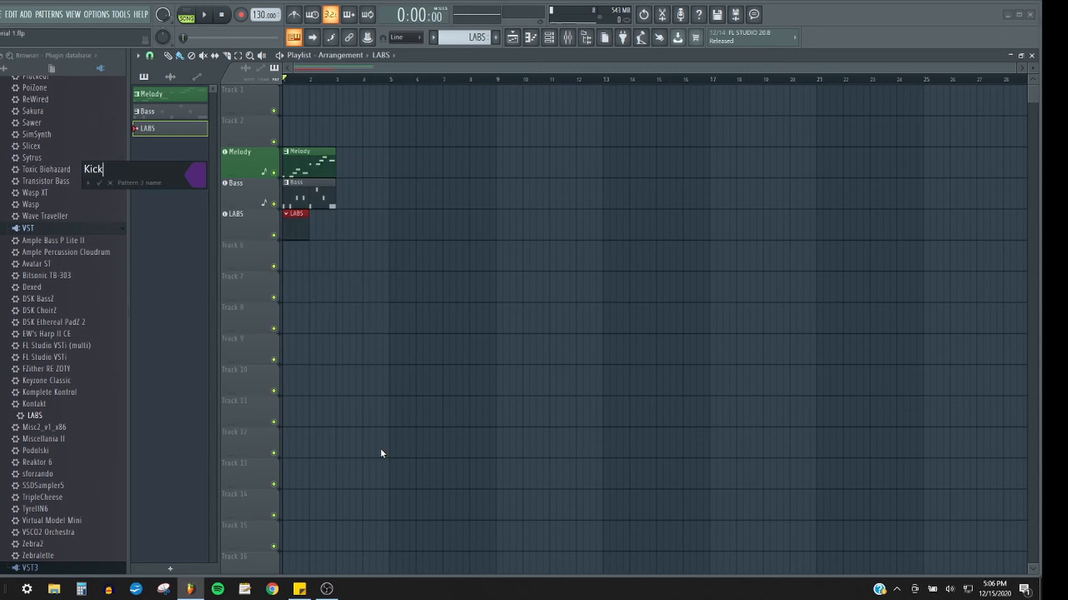
{"action": "left_click", "coordinate": [98, 182]}
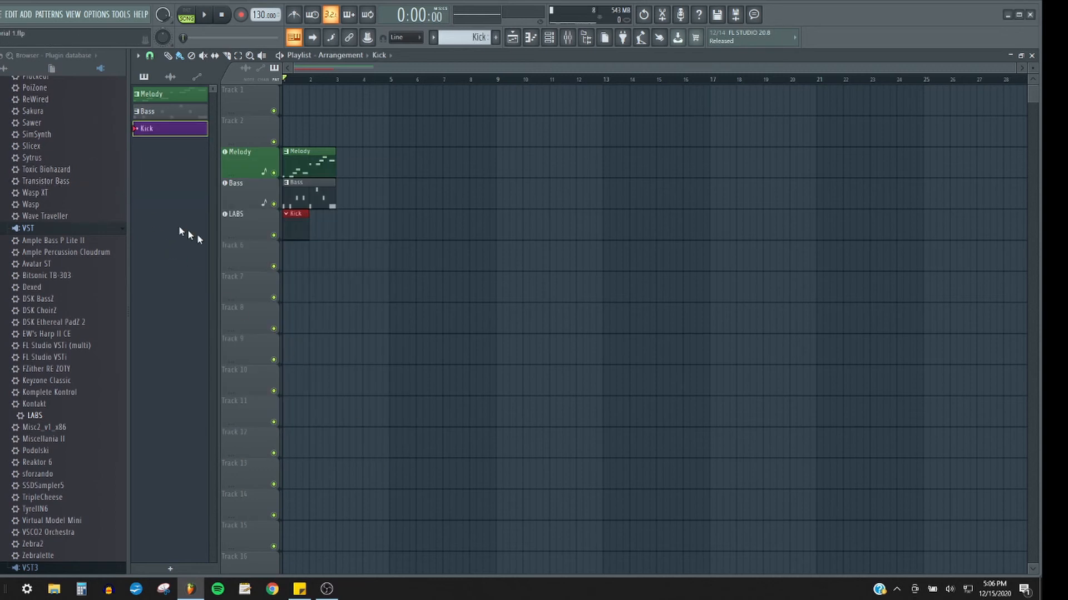
- Open the Kick pattern's piano roll, add a C3 kick on beat 1 of bar 1 and preview it with the song
{"action": "double_click", "coordinate": [291, 234]}
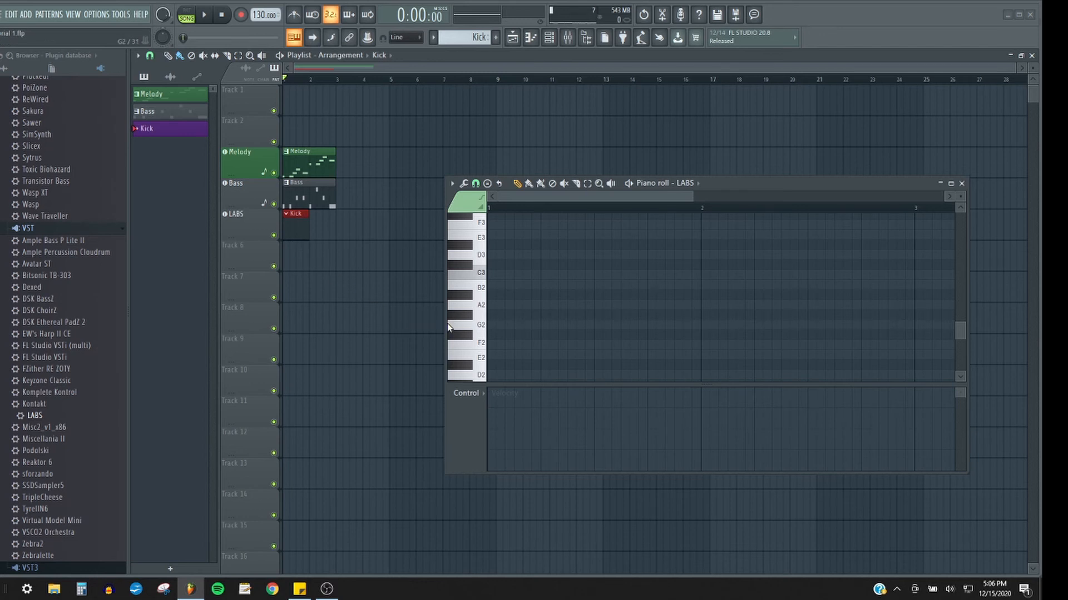
{"action": "scroll", "coordinate": [447, 323], "scroll_direction": "down", "scroll_amount": 1}
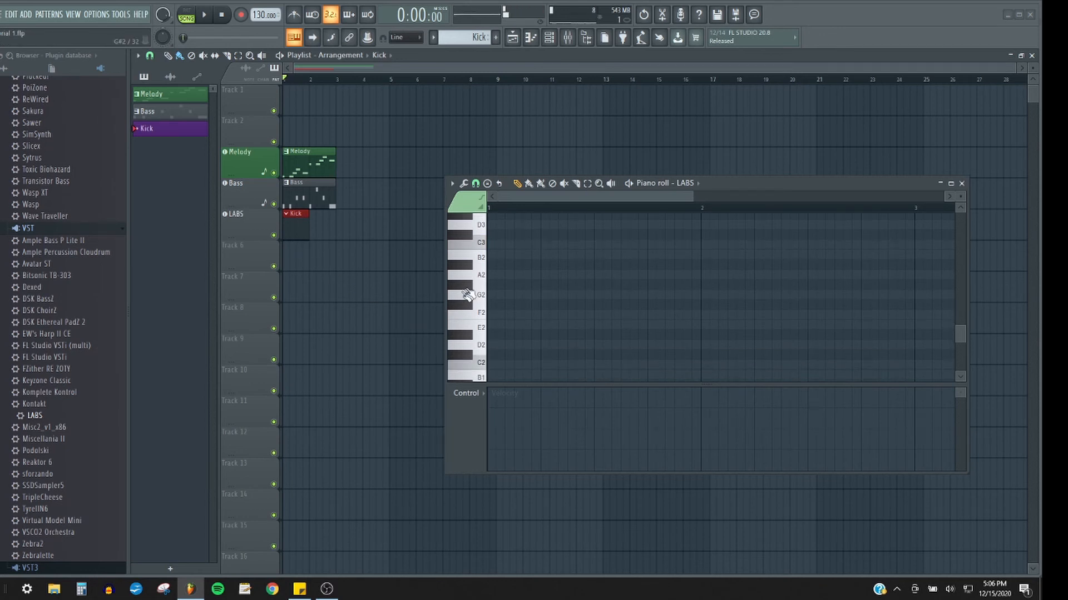
{"action": "scroll", "coordinate": [497, 255], "scroll_direction": "up", "scroll_amount": 1}
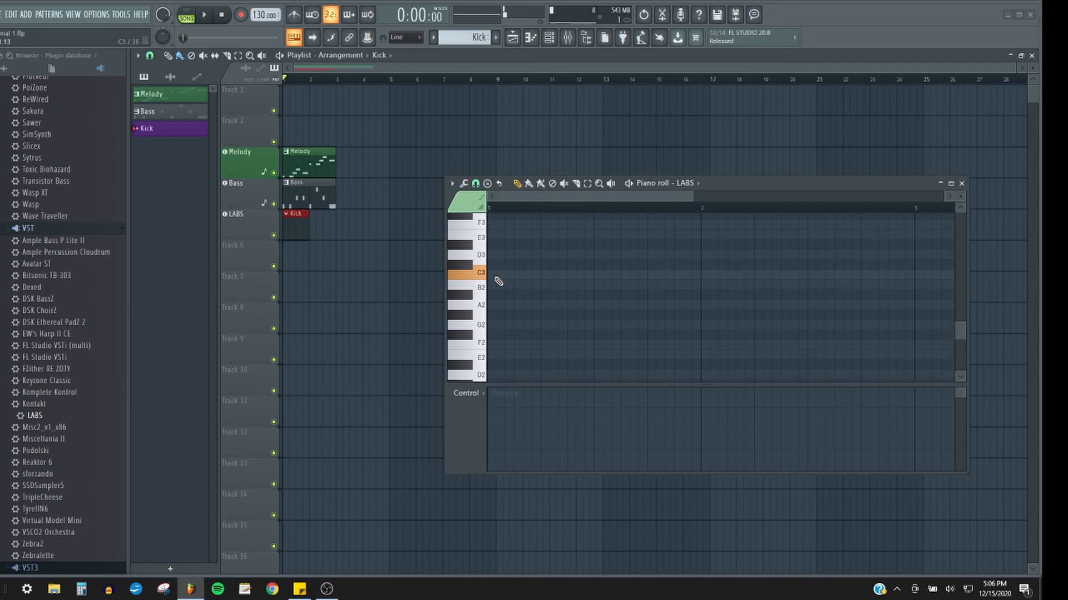
{"action": "left_click", "coordinate": [491, 274]}
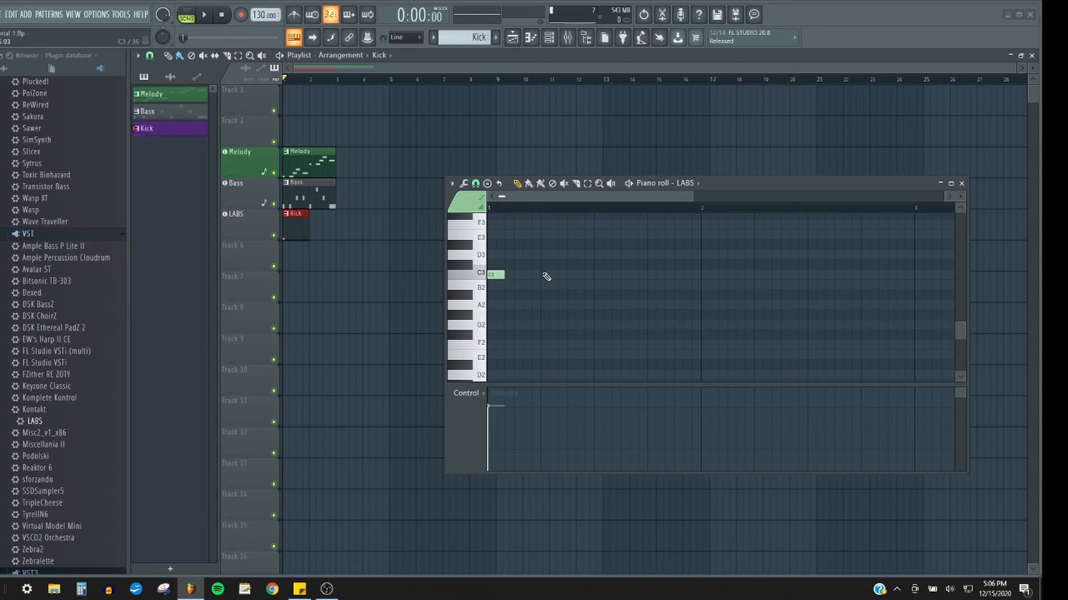
{"action": "key", "text": "space"}
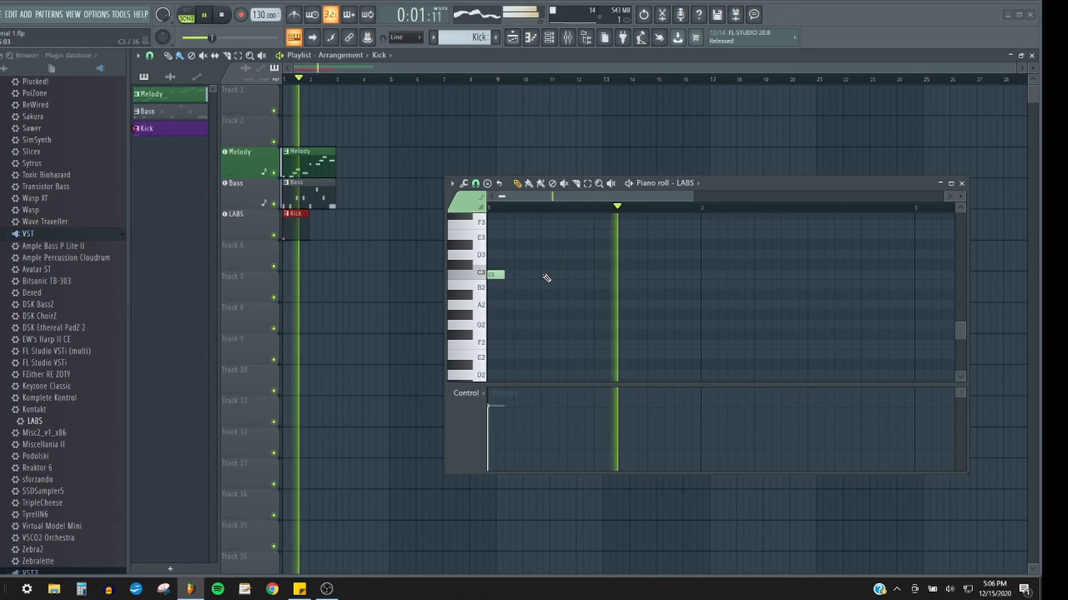
{"action": "key", "text": "space"}
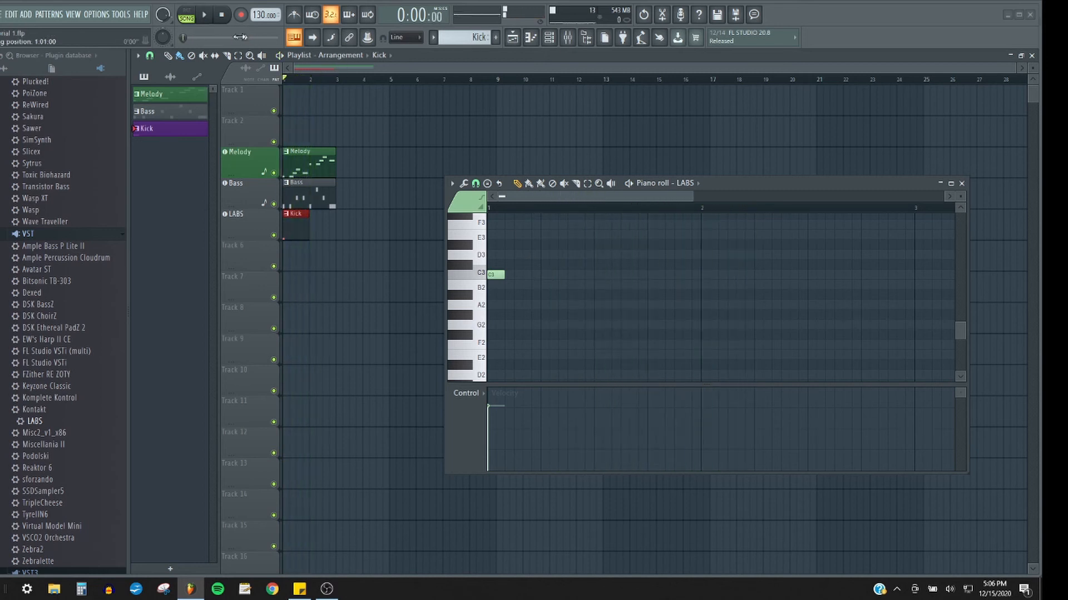
- Switch to pattern playback and add C3 kicks on beats 3 and 4 of bar 1, trying other positions first
{"action": "key", "text": "space"}
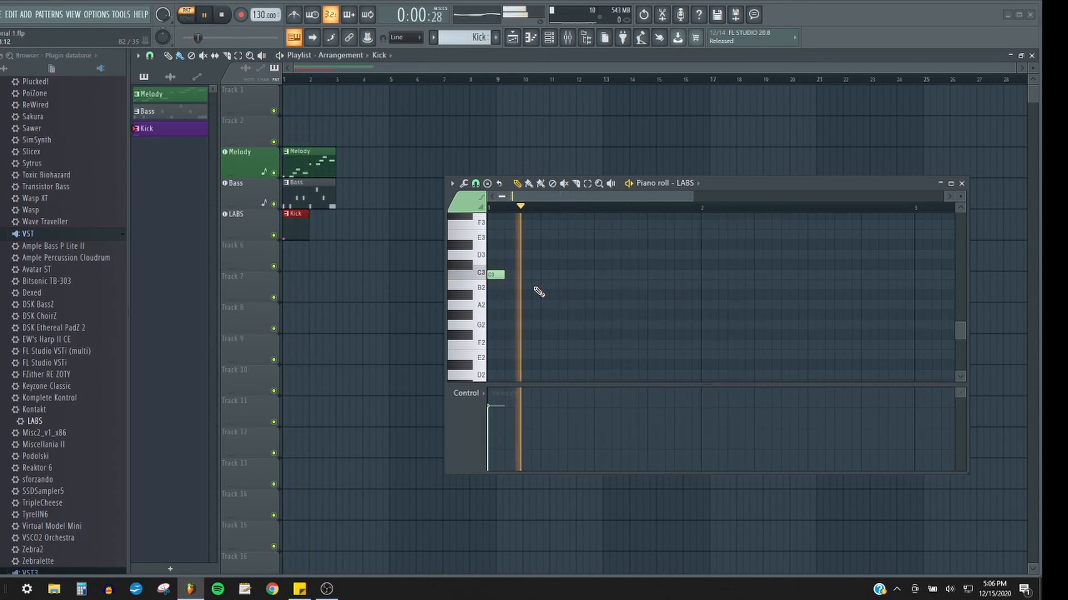
{"action": "left_click", "coordinate": [543, 275]}
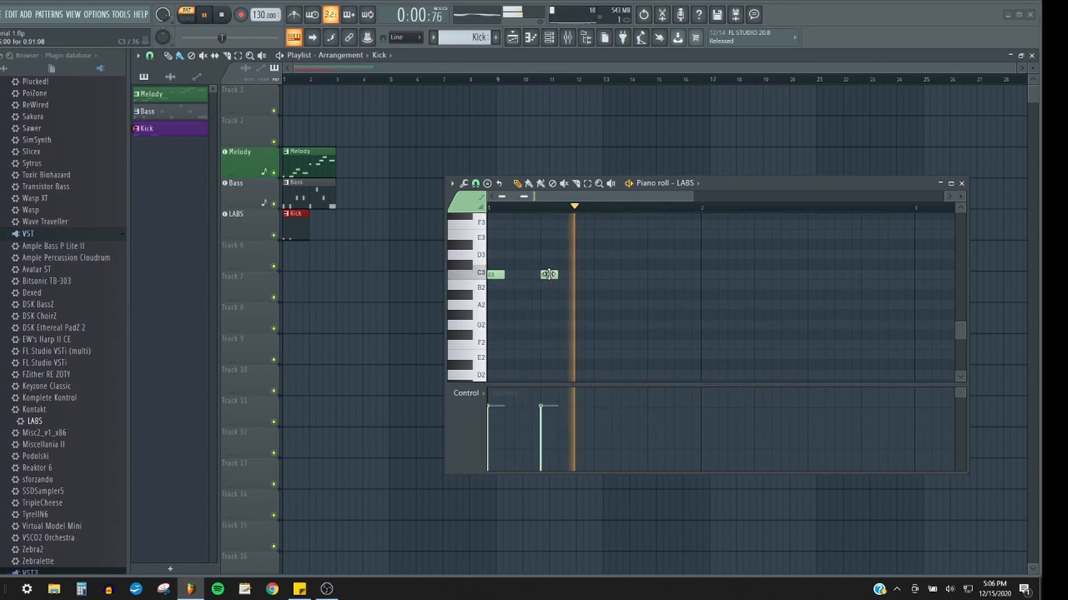
{"action": "right_click", "coordinate": [550, 274]}
{"action": "left_click", "coordinate": [599, 275]}
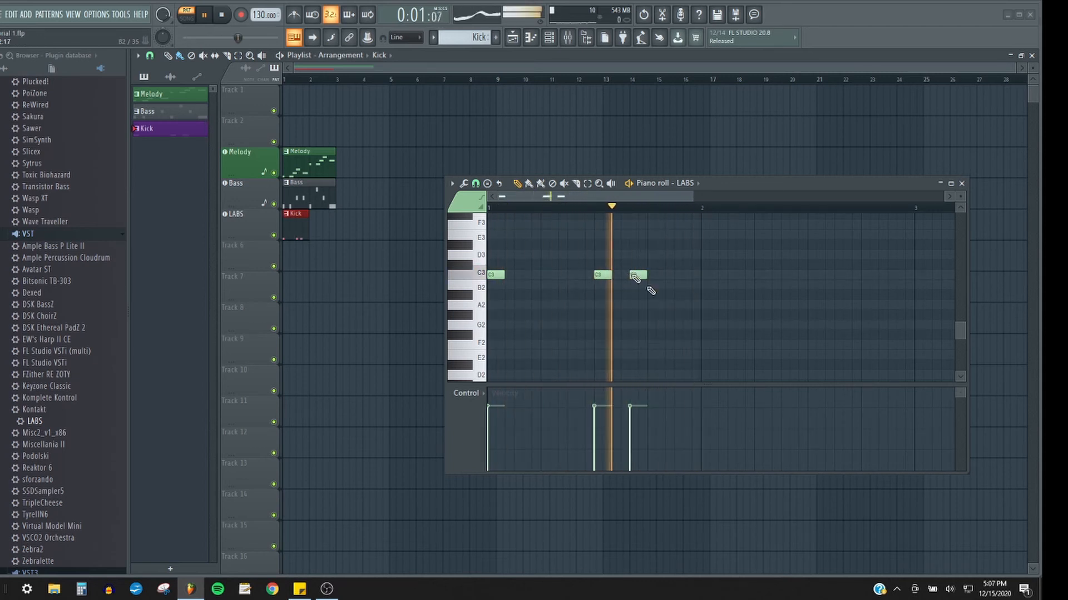
{"action": "left_click", "coordinate": [633, 275]}
{"action": "left_click_drag", "start_coordinate": [638, 275], "coordinate": [655, 274]}
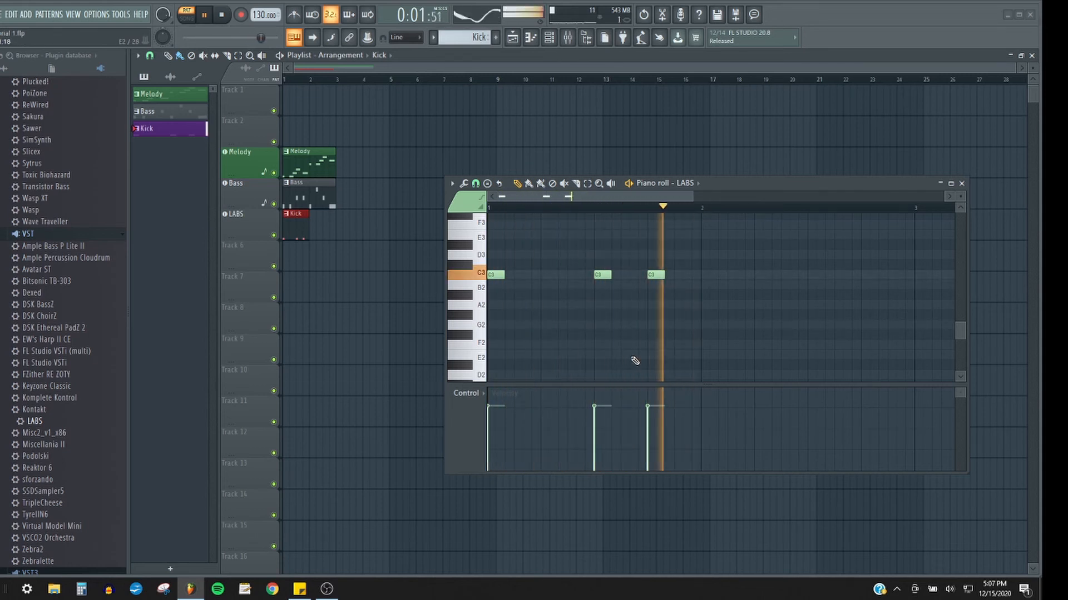
{"action": "key", "text": "space"}
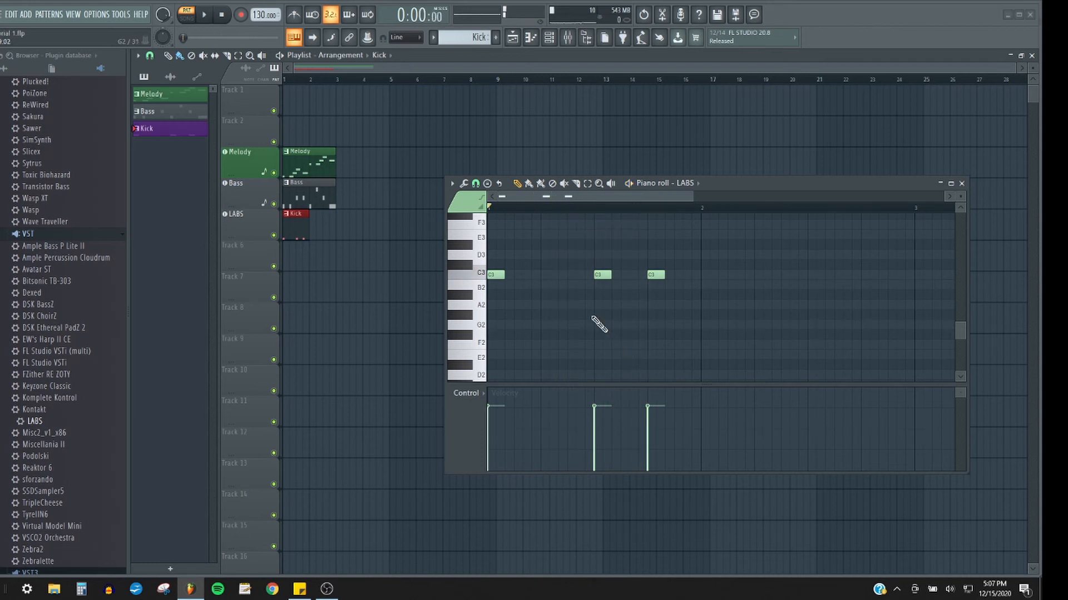
- Add E3 drum hits on beat 2 of bar 1 and beat 1 of bar 2, playing the pattern to check them
{"action": "scroll", "coordinate": [569, 292], "scroll_direction": "up", "scroll_amount": 3}
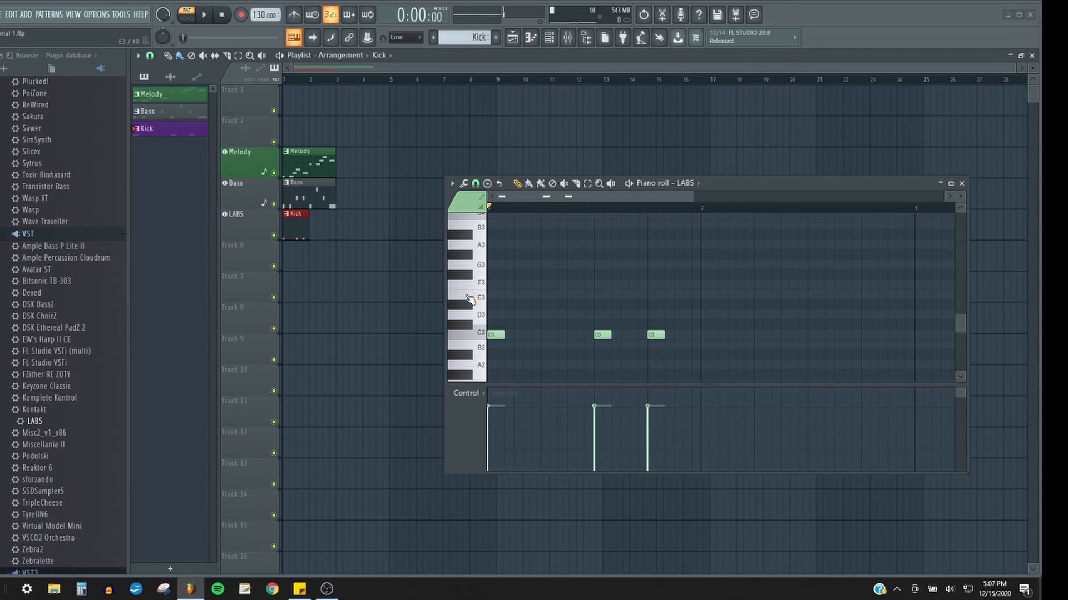
{"action": "left_click", "coordinate": [543, 295]}
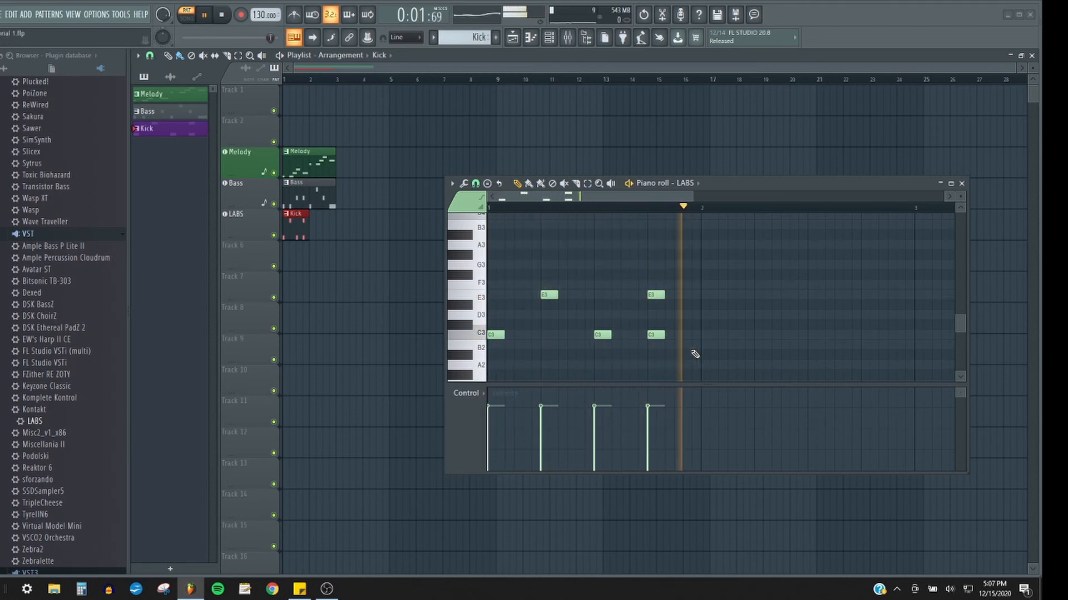
{"action": "key", "text": "space"}
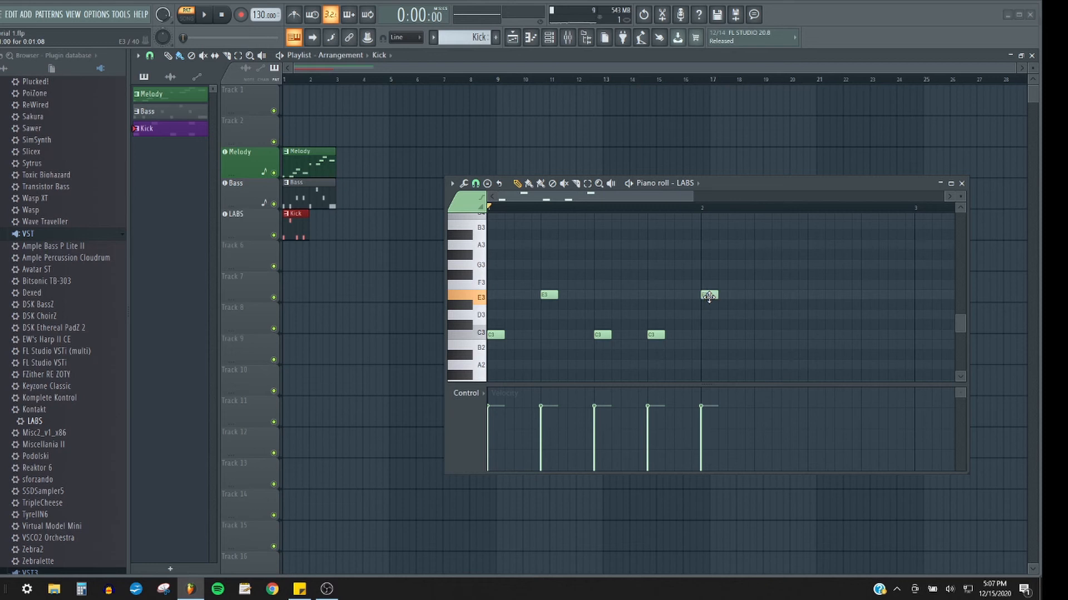
{"action": "key", "text": "space"}
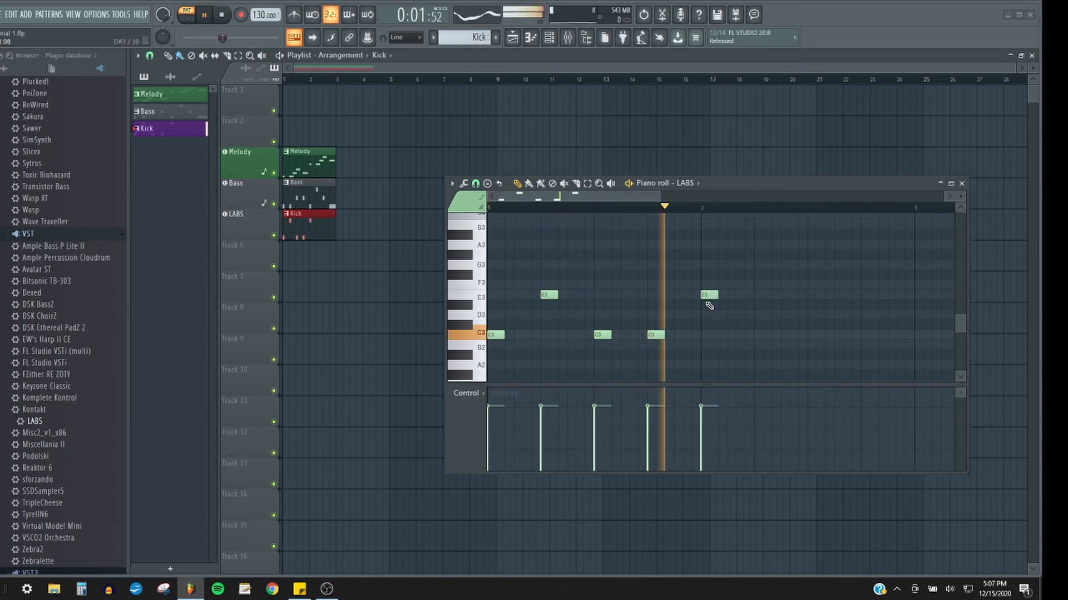
- Fill bar 2 with C3 on beat 2, E3 on beat 3 and two C3 hits in beat 4, moving bar 1's last C3 slightly earlier
{"action": "left_click", "coordinate": [757, 335]}
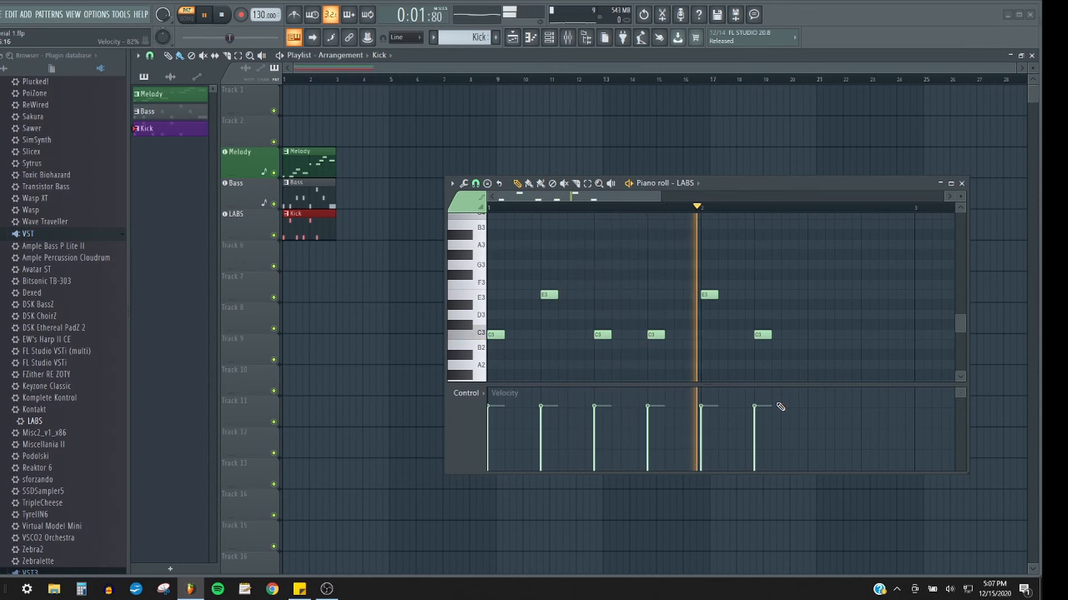
{"action": "key", "text": "space"}
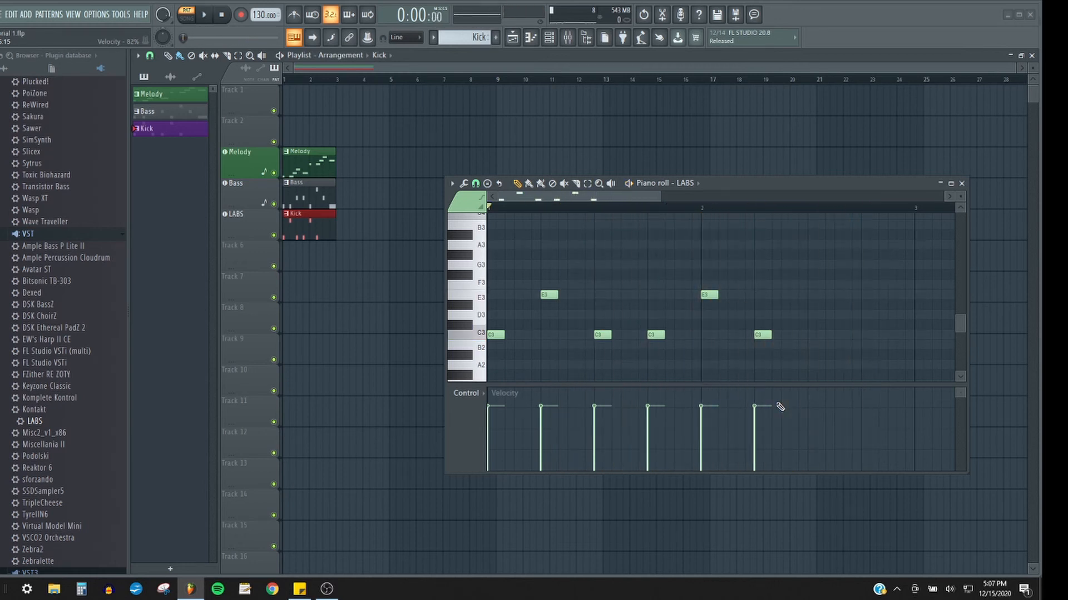
{"action": "left_click", "coordinate": [815, 295]}
{"action": "left_click_drag", "start_coordinate": [656, 335], "coordinate": [639, 335]}
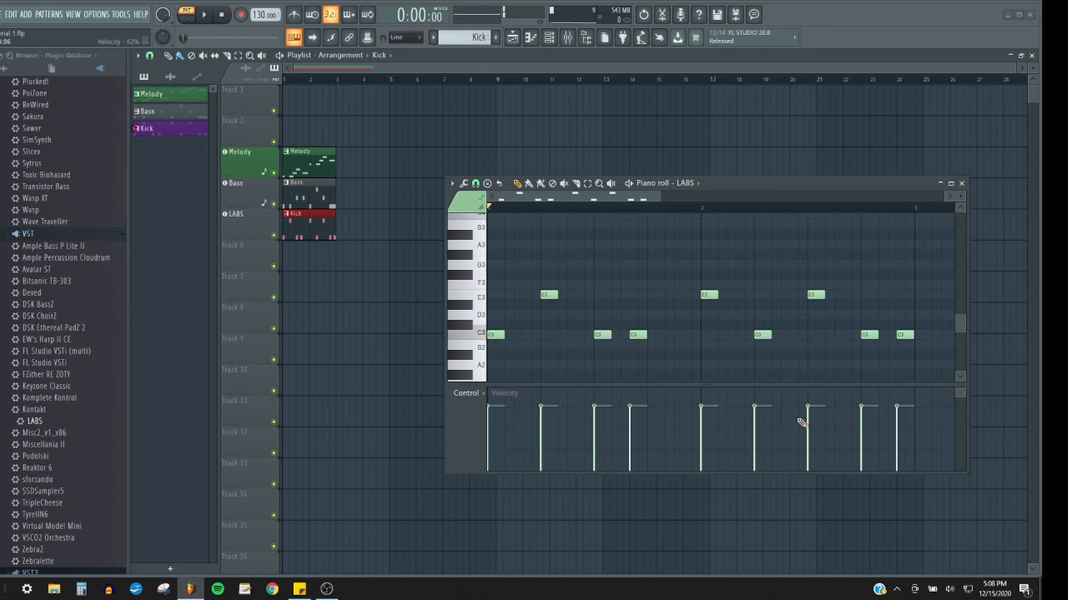
- Rework the drum pattern to C3 on beat 1 and E3 on beat 3 of bar 1, with C3 on beat 1 of bar 2, and preview it
{"action": "key", "text": "space"}
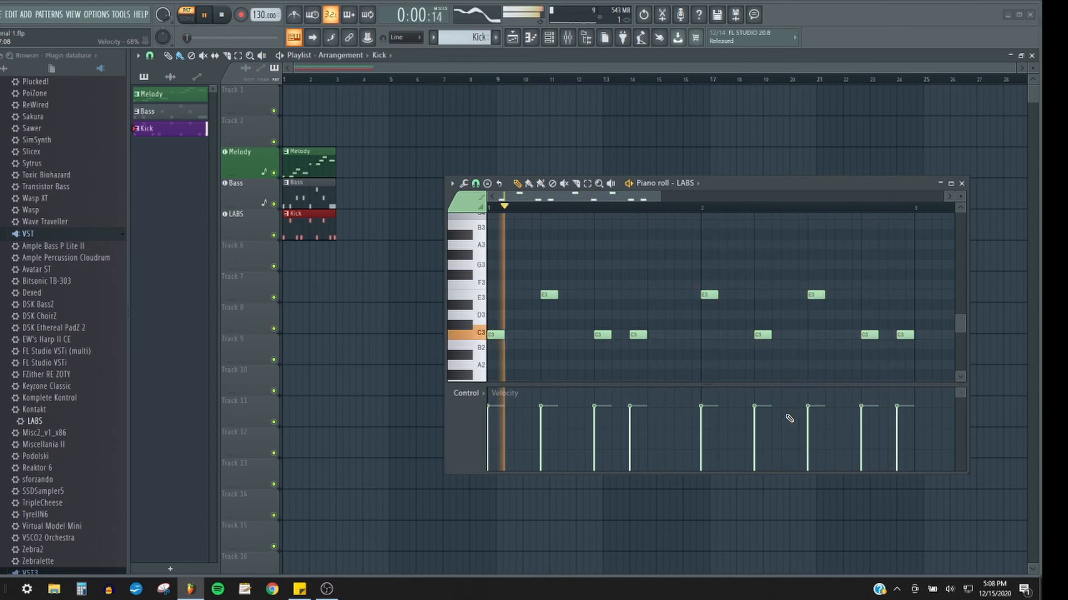
{"action": "key", "text": "space"}
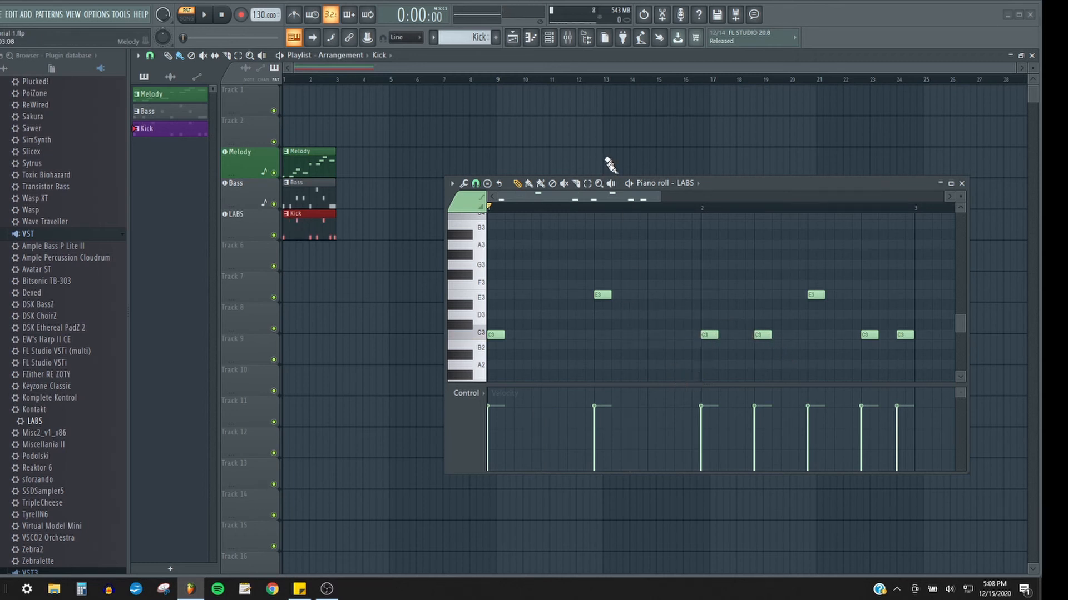
{"action": "left_click", "coordinate": [629, 184]}
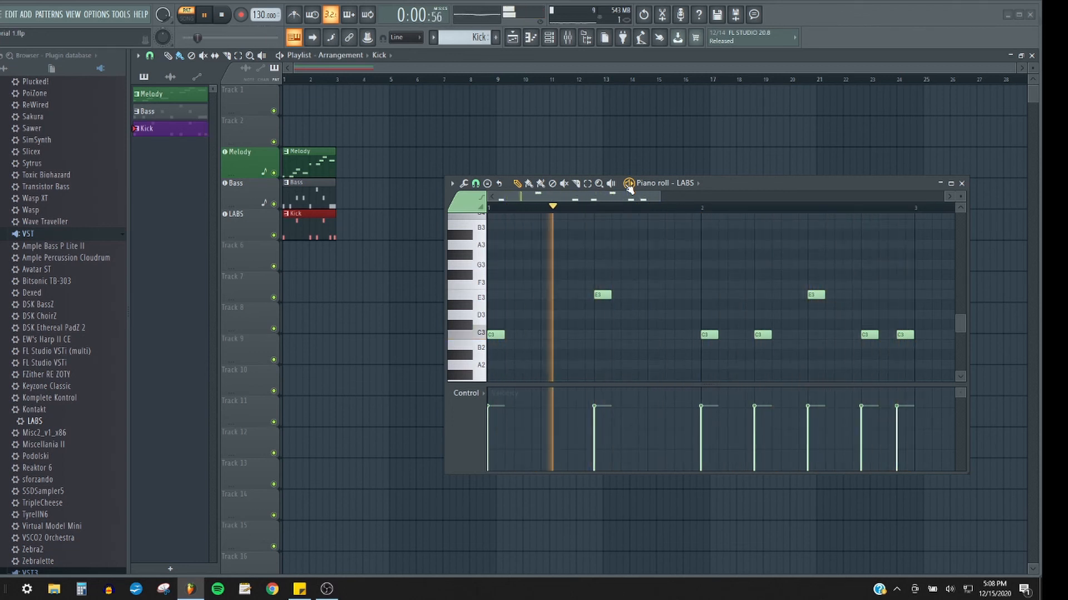
{"action": "key", "text": "space"}
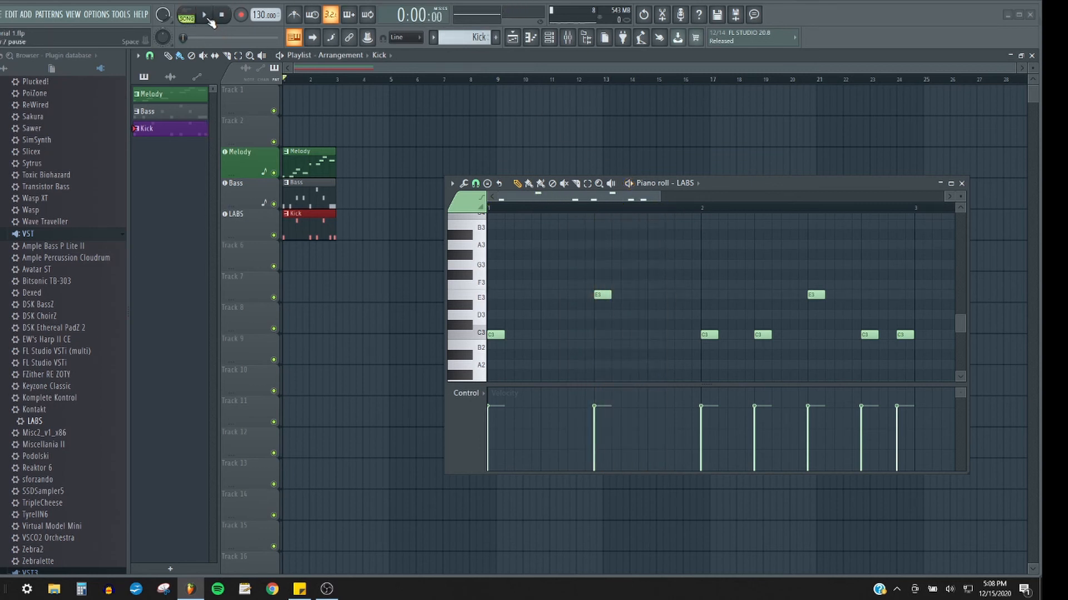
- Play the full song and open the mixer to examine the levels of the Melody, Bass and LABS tracks
{"action": "left_click", "coordinate": [206, 16]}
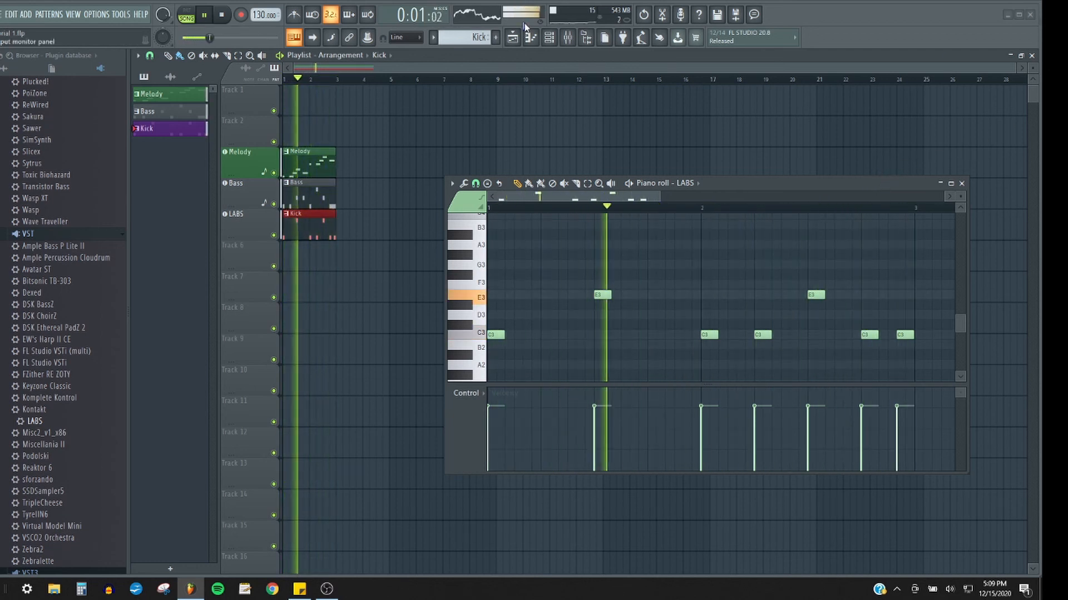
{"action": "left_click", "coordinate": [568, 39]}
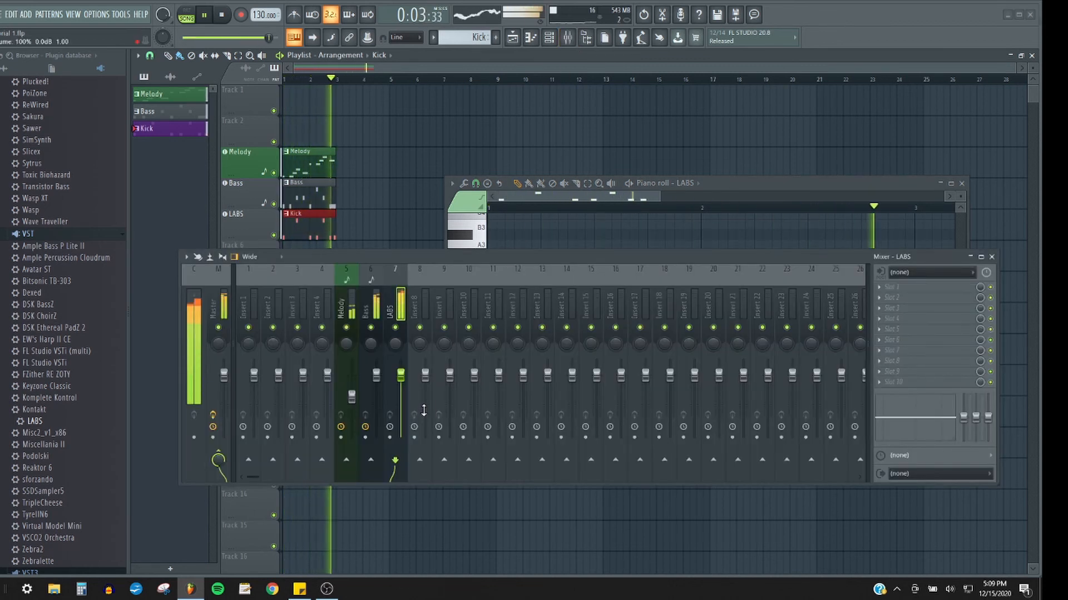
{"action": "key", "text": "space"}
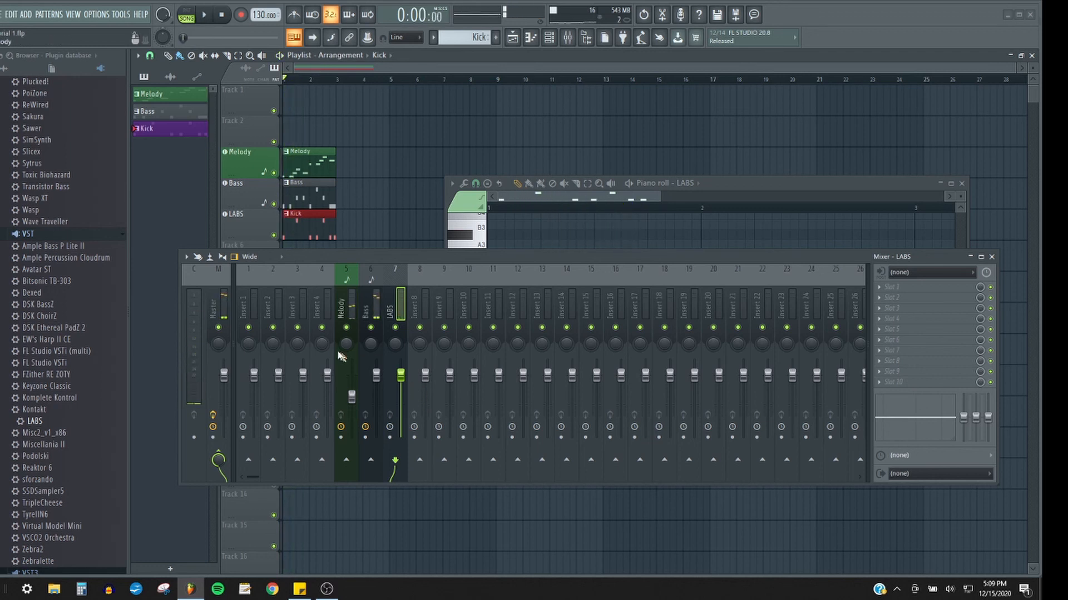
- Auto-name the LABS playlist track so it takes the name and color of its Kick clip
{"action": "right_click", "coordinate": [246, 225]}
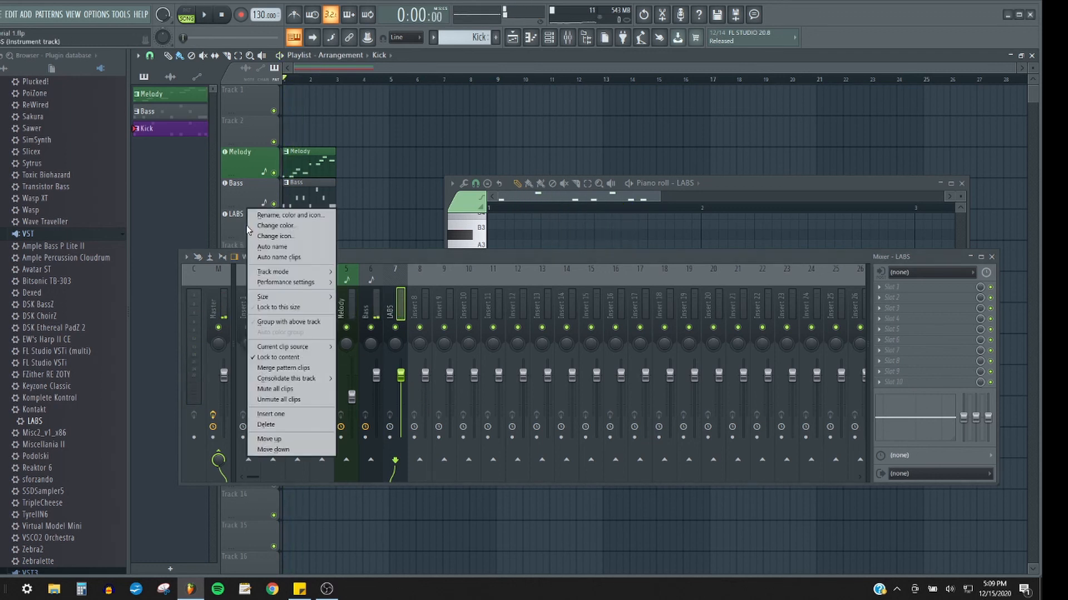
{"action": "left_click", "coordinate": [266, 247]}
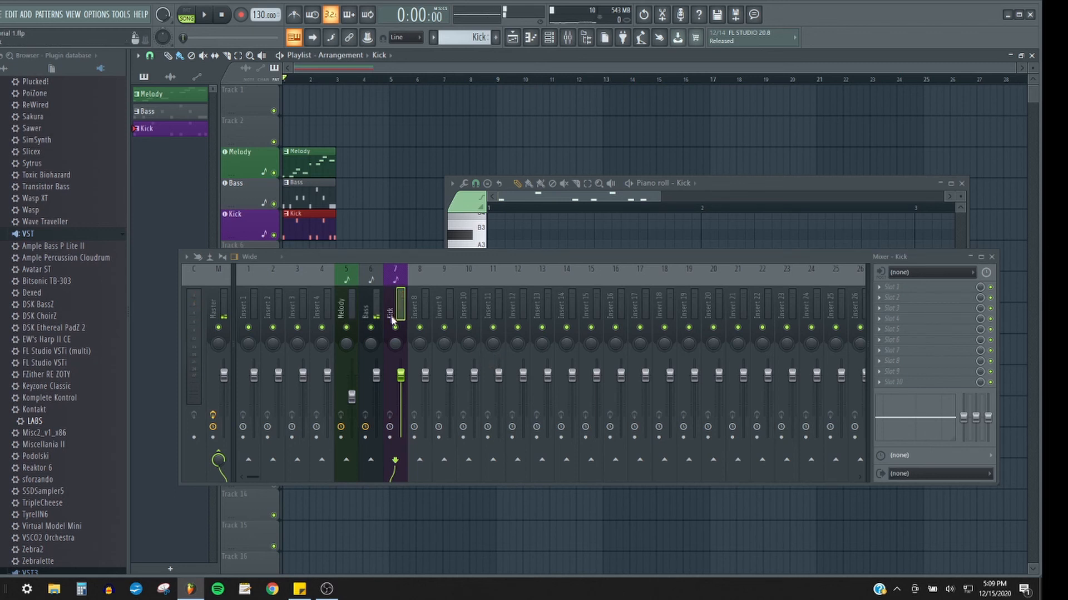
- Play the song and lower the Kick fader well below its default level and the Bass fader slightly, balancing them with the Melody
{"action": "key", "text": "space"}
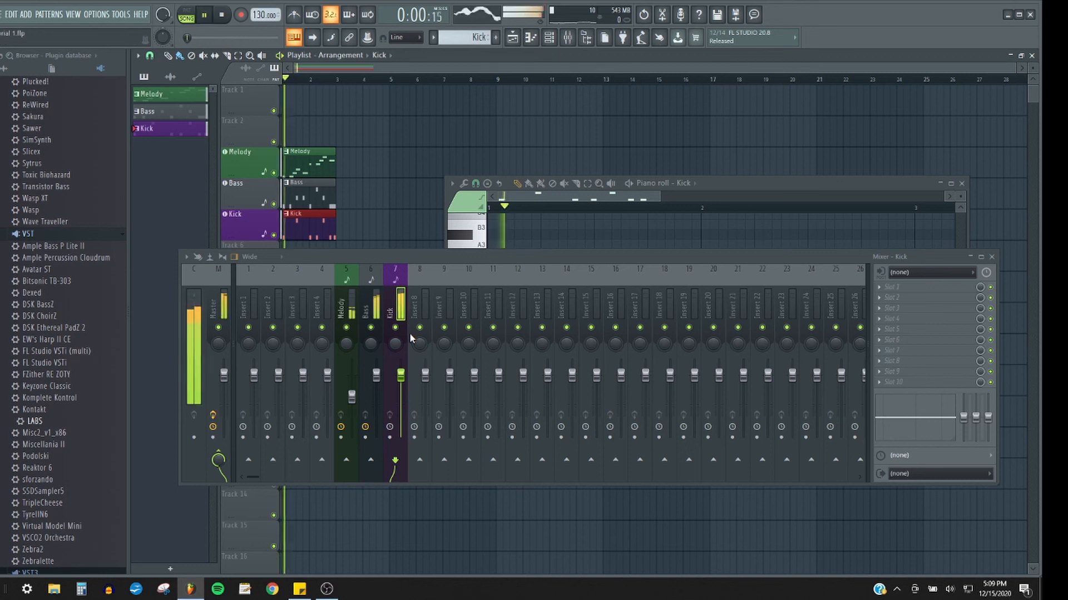
{"action": "left_click_drag", "start_coordinate": [400, 374], "coordinate": [400, 407]}
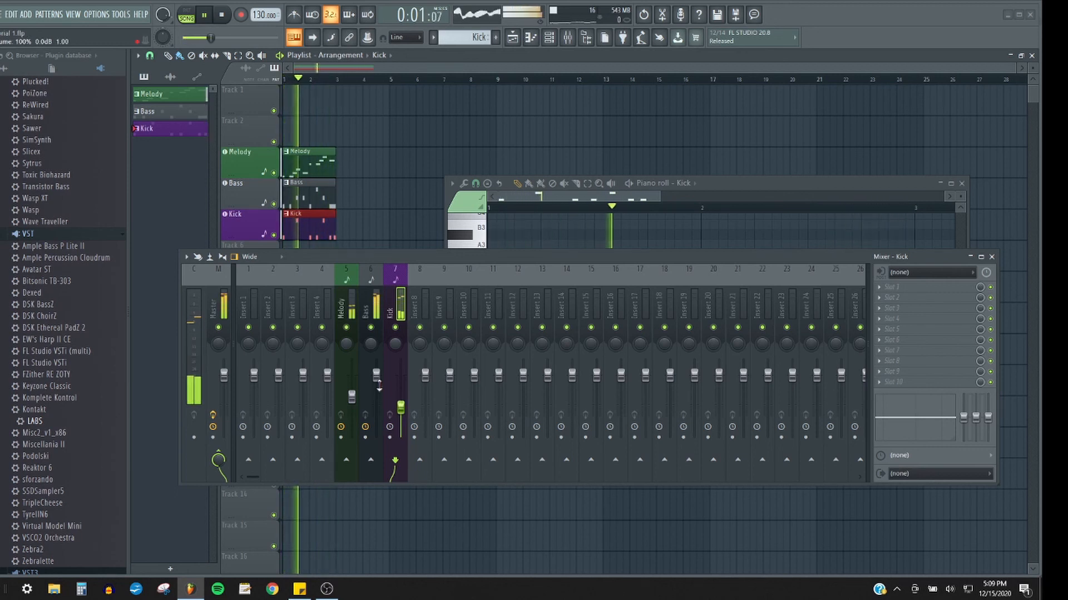
{"action": "left_click_drag", "start_coordinate": [380, 379], "coordinate": [377, 389]}
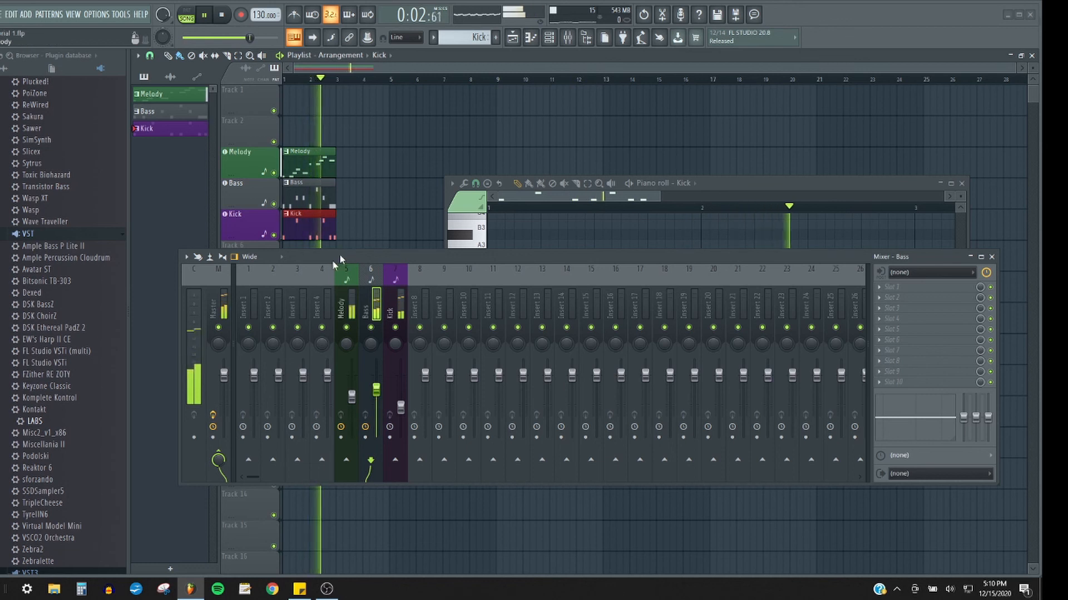
{"action": "key", "text": "space"}
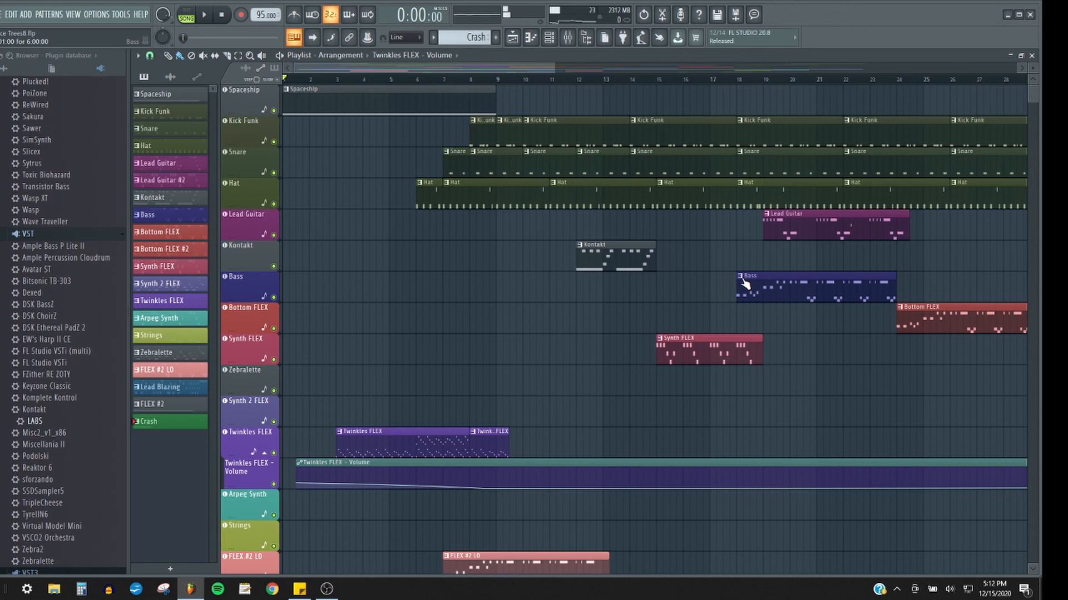
- Open the mixer in the finished 95 BPM project and play the song from the start to examine its track levels and panning
{"action": "left_click", "coordinate": [568, 37]}
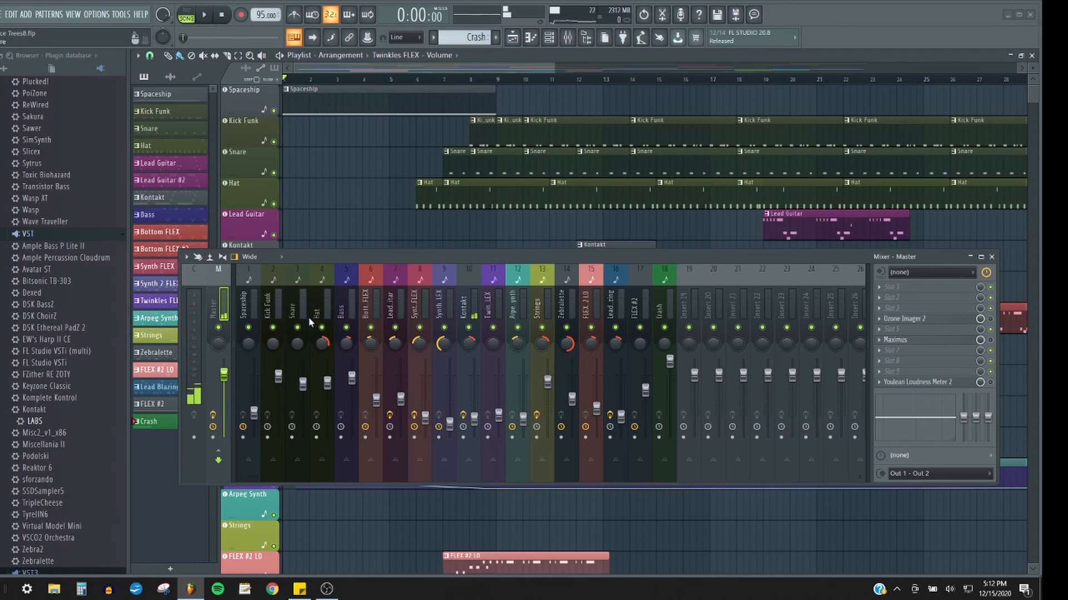
{"action": "left_click", "coordinate": [436, 80]}
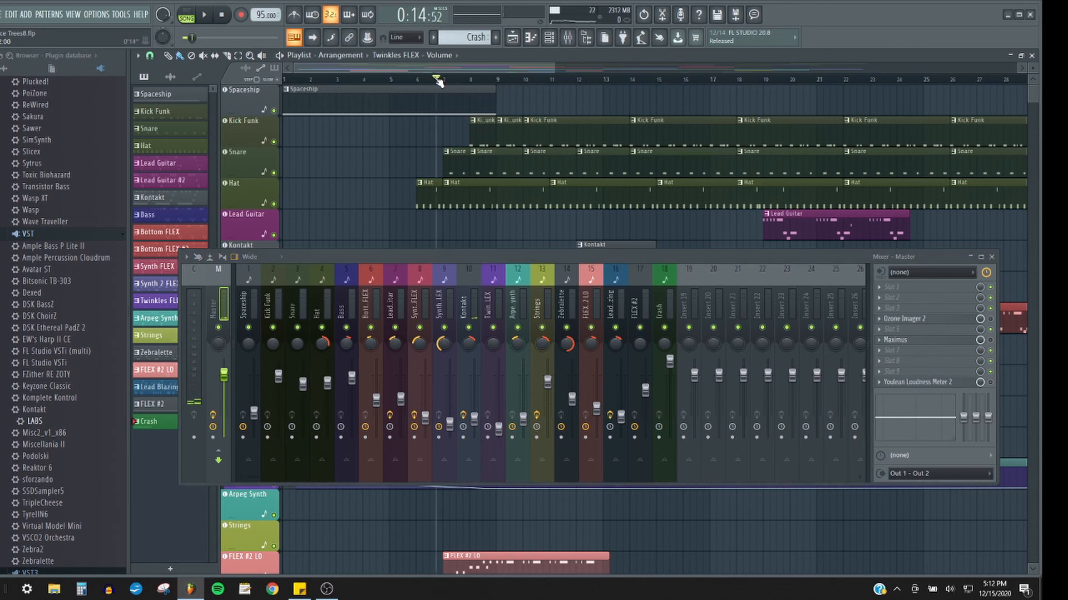
{"action": "left_click", "coordinate": [286, 81]}
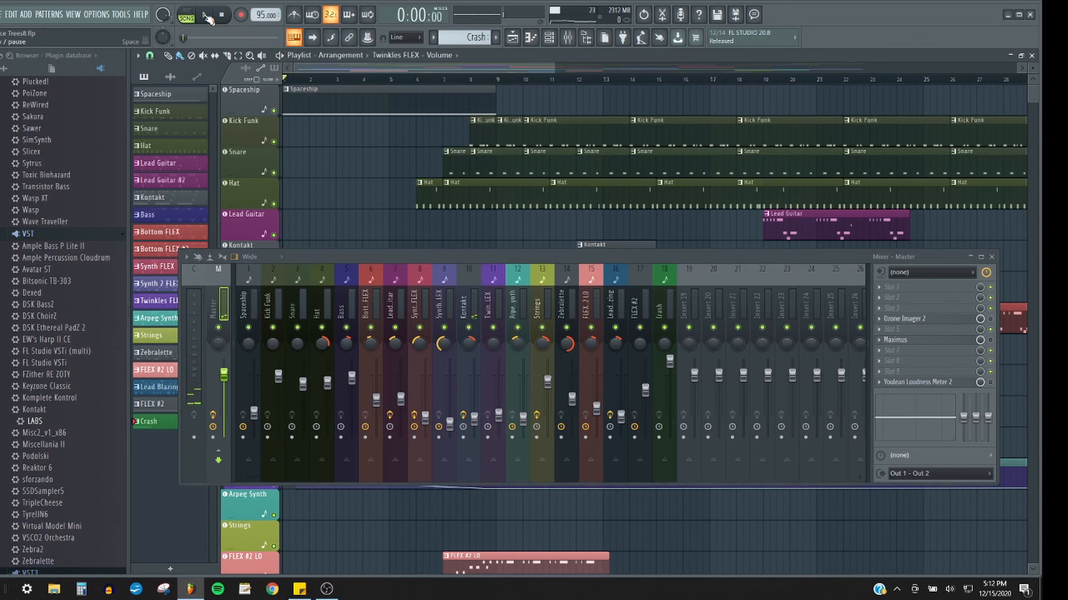
{"action": "key", "text": "space"}
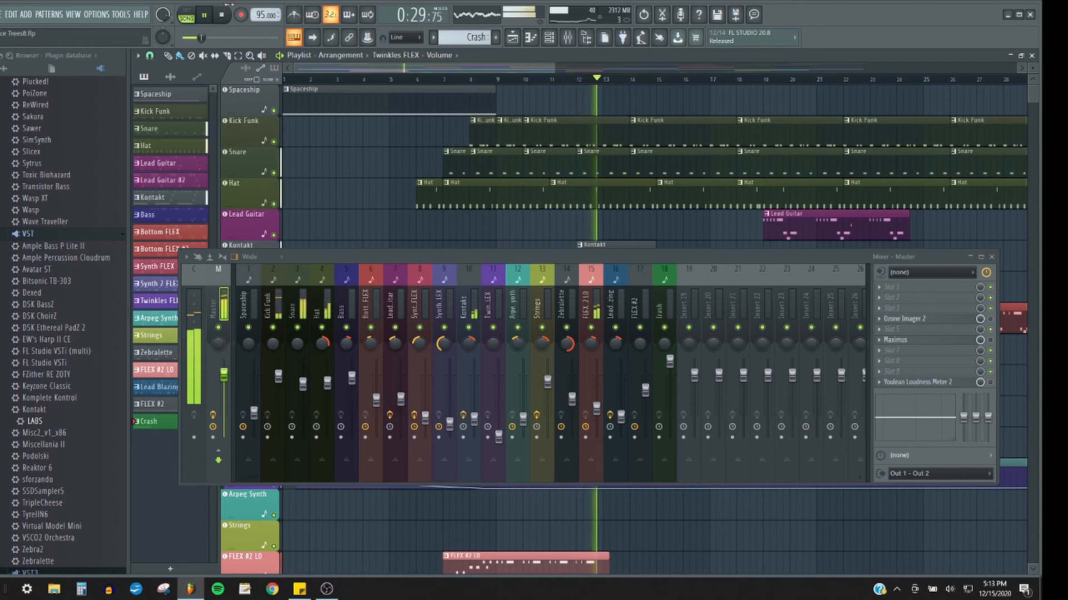
{"action": "left_click", "coordinate": [223, 16]}
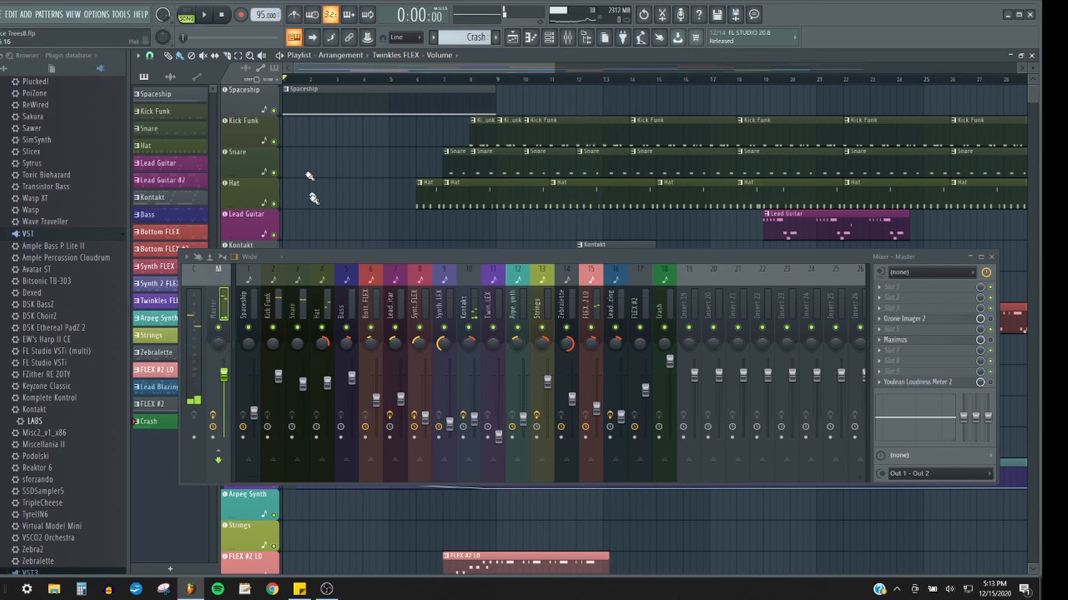
{"action": "left_click", "coordinate": [319, 304]}
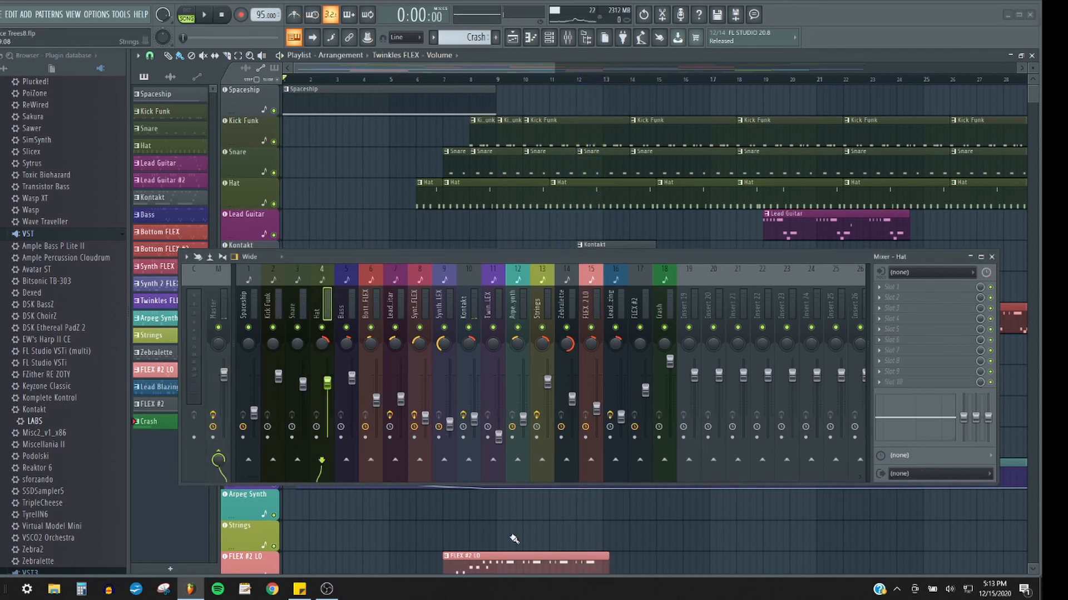
{"action": "left_click", "coordinate": [327, 590]}
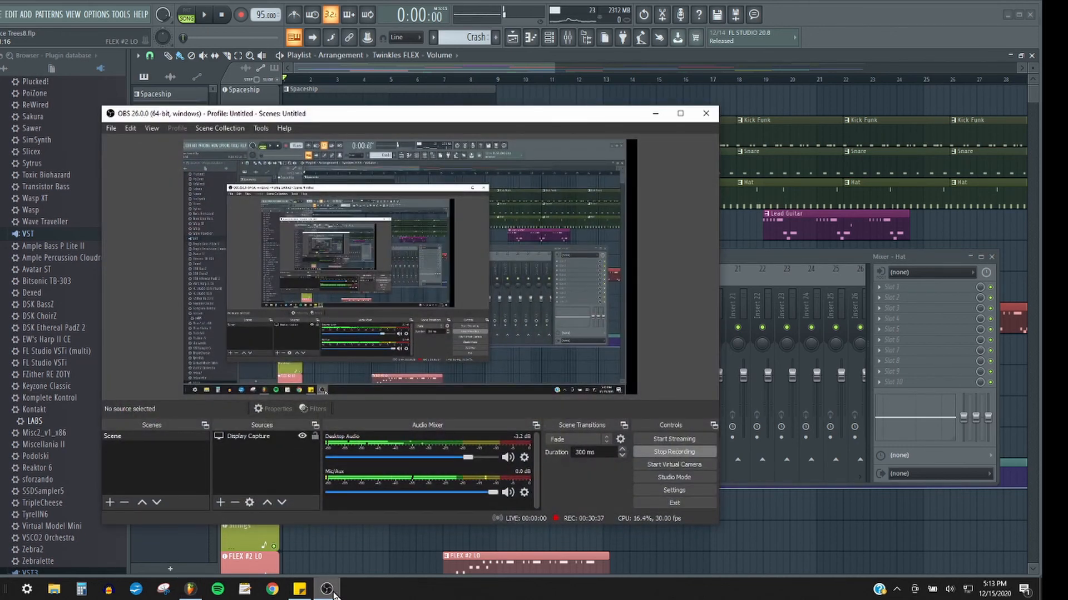
{"action": "left_click", "coordinate": [706, 115]}
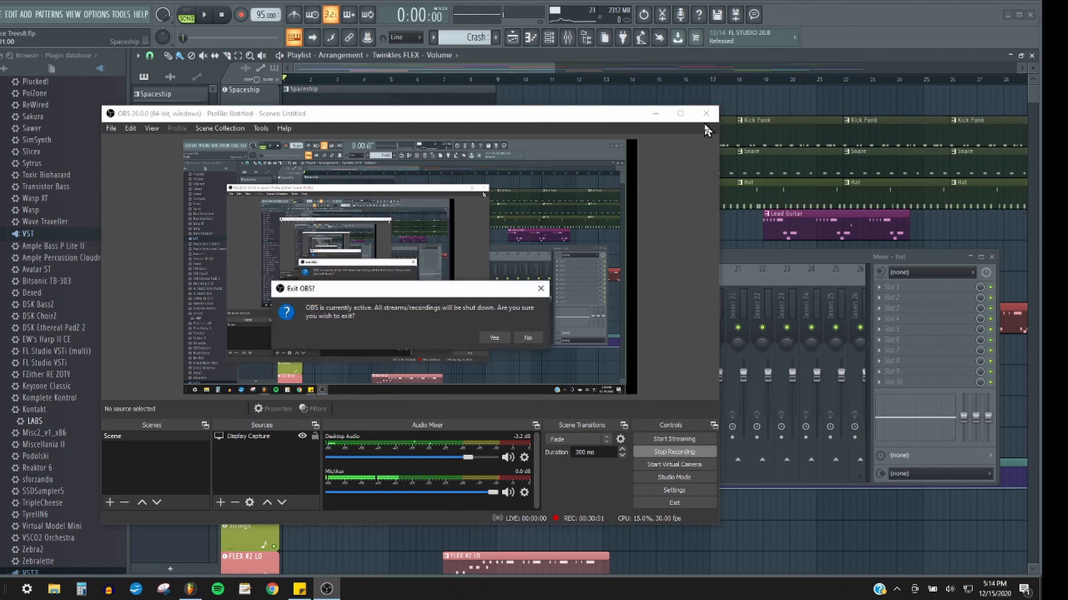